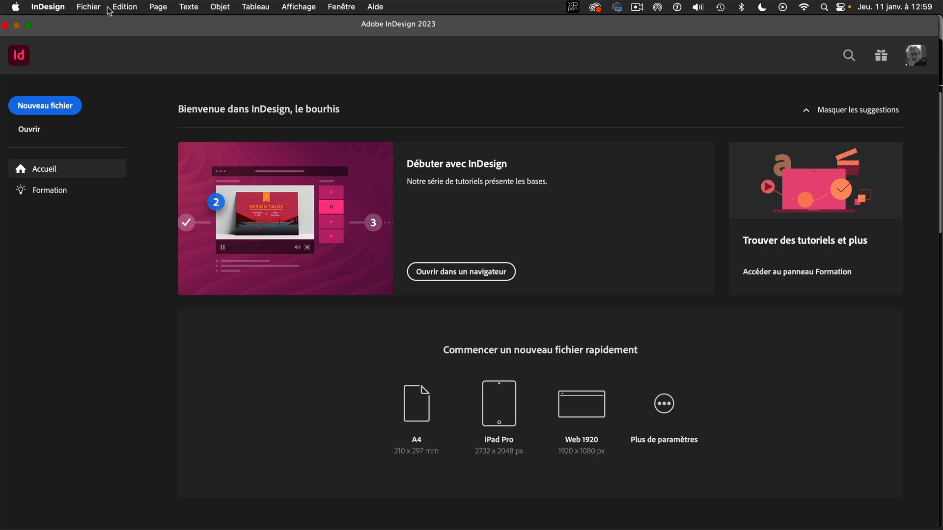
Start a new A4 portrait document in millimetres with live preview on and facing pages off.
left_click(91, 7)
mouse_move(98, 28)
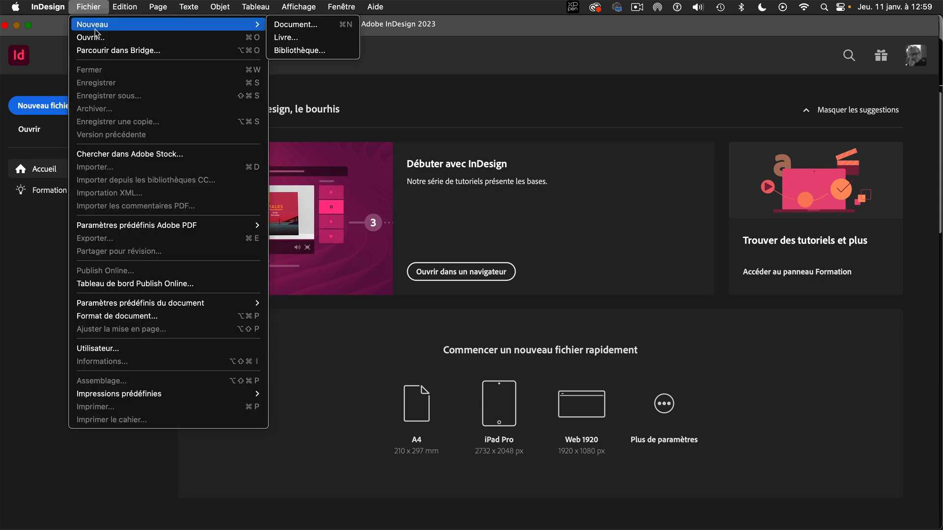
left_click(285, 26)
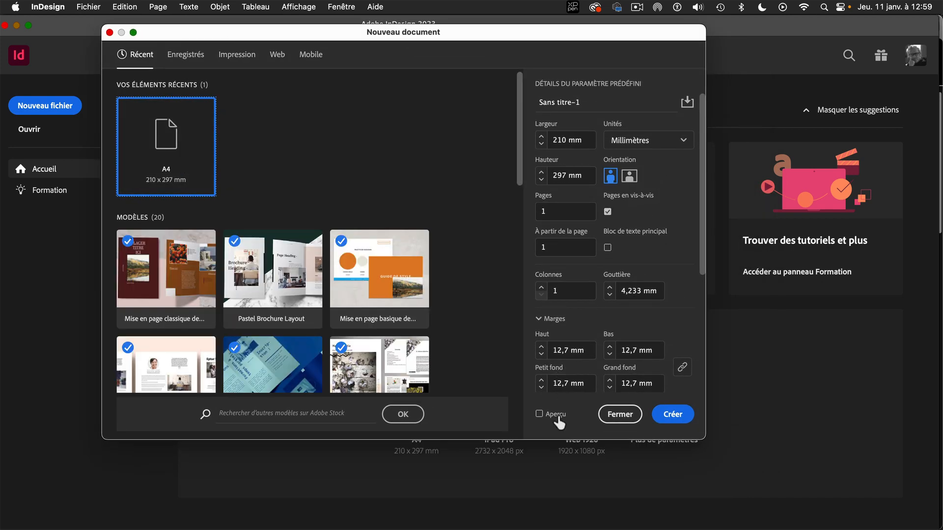
left_click(540, 414)
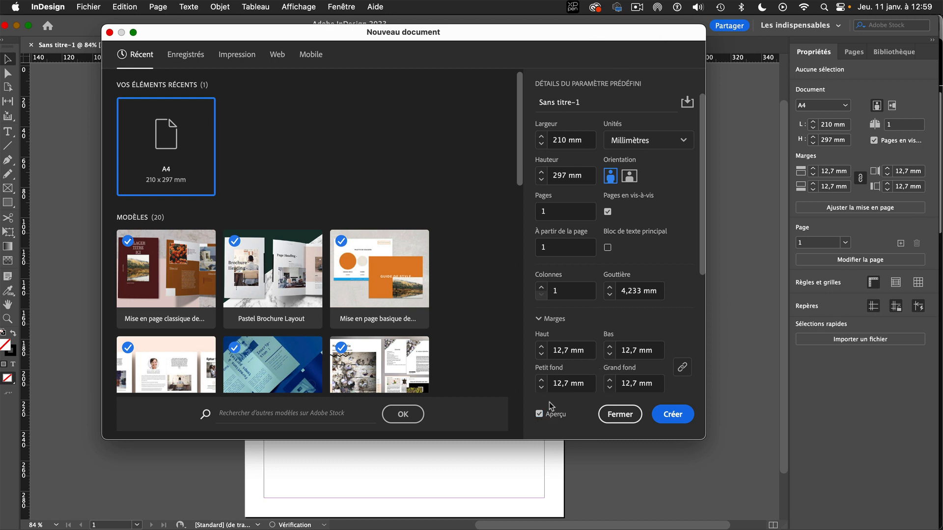
left_click(608, 212)
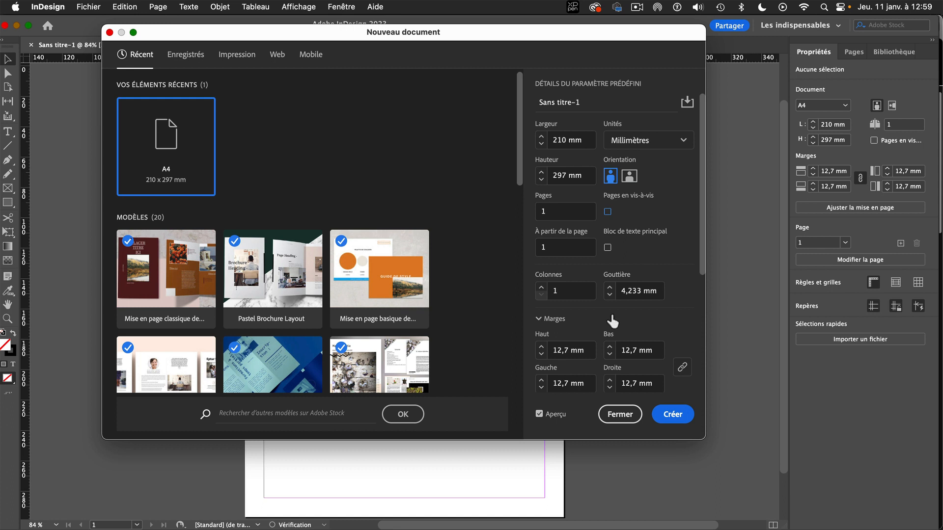
Set all four page margins of the new document to 0 mm.
left_click(572, 351)
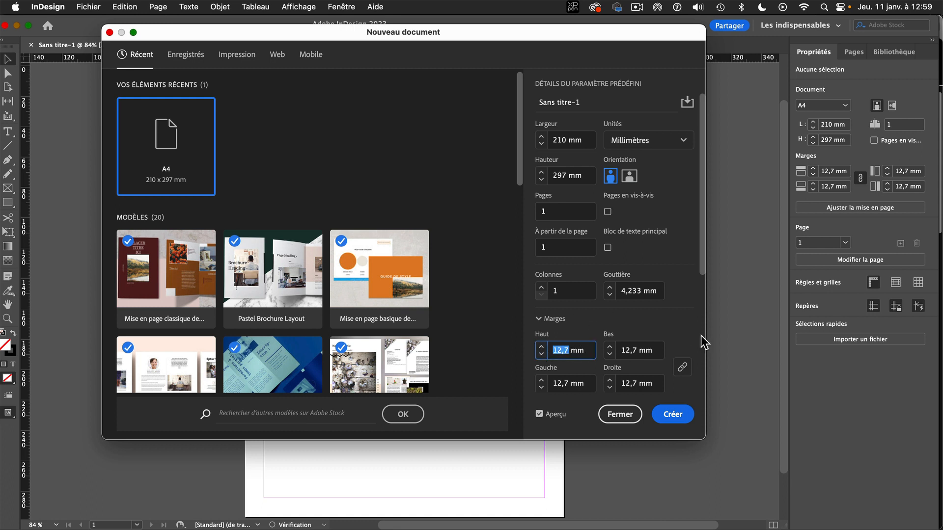
type("0")
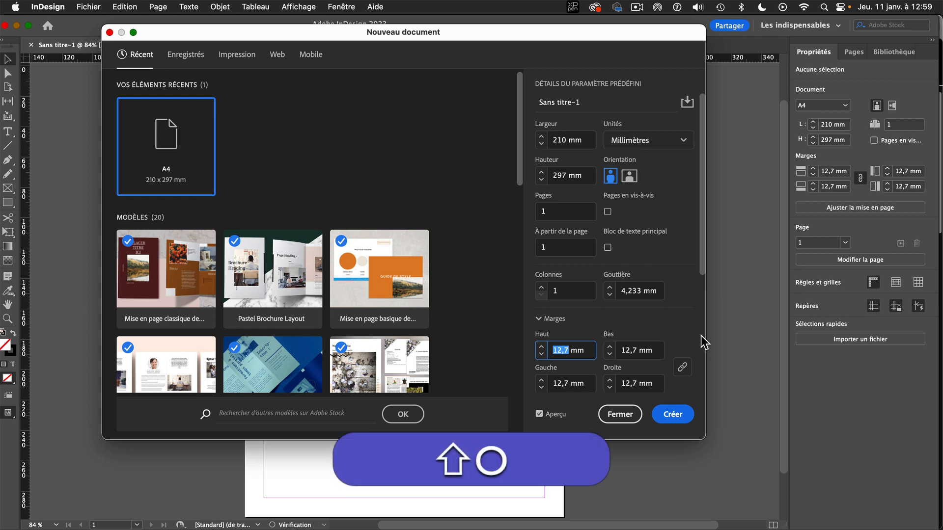
left_click(638, 350)
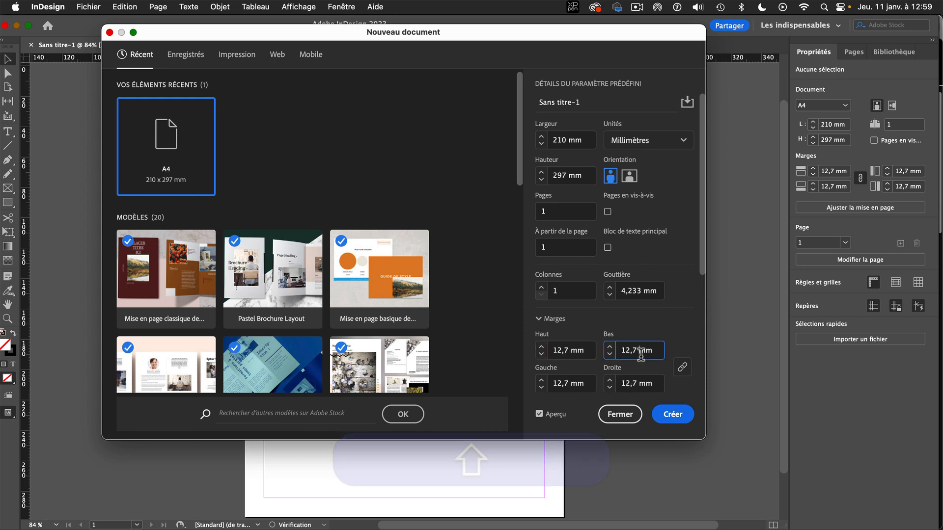
left_click(540, 346)
left_click_drag(560, 350, 544, 349)
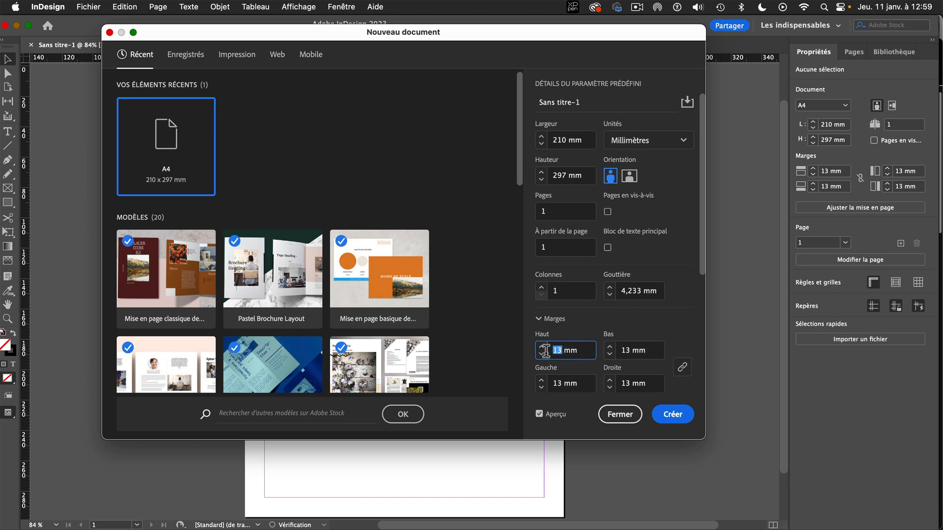
type("0")
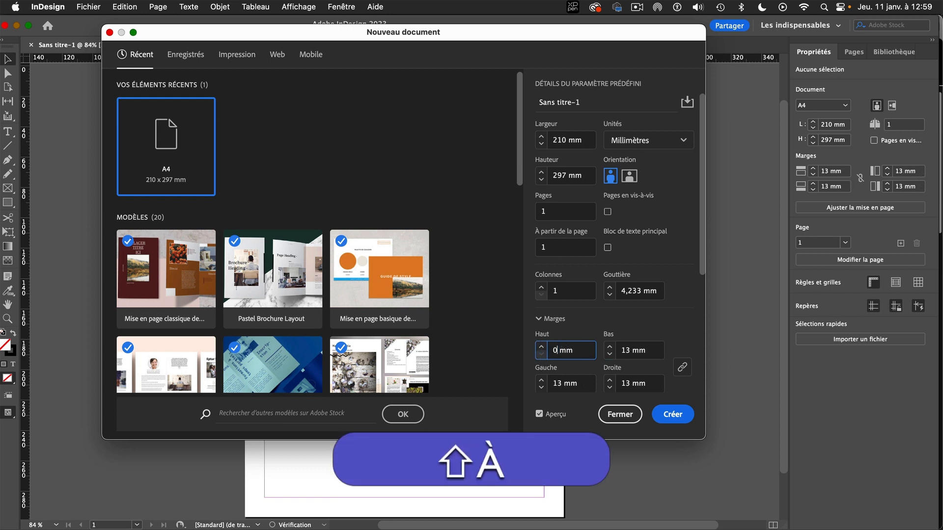
left_click(635, 350)
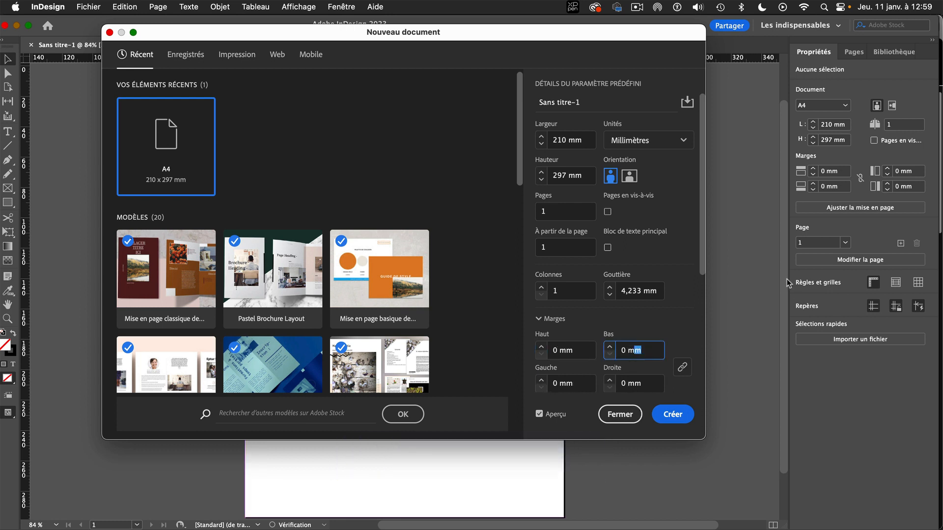
Set the bleed to 3 mm on all four sides and create the document.
left_click_drag(702, 260, 702, 381)
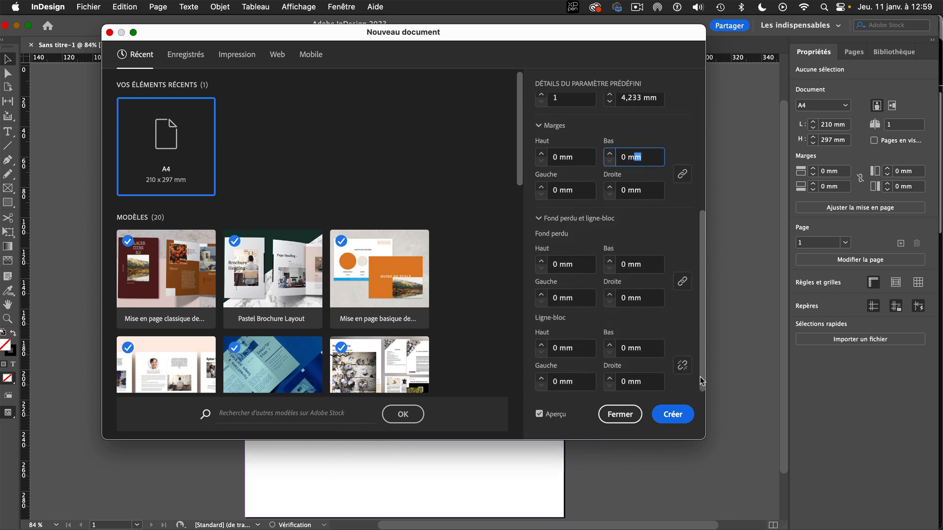
left_click(542, 261)
left_click(541, 260)
left_click(541, 260)
left_click(541, 260)
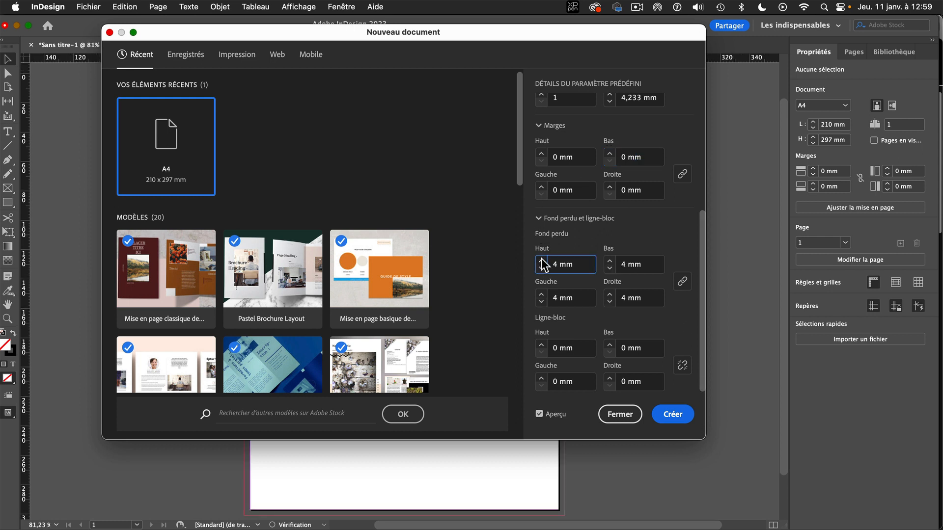
left_click(541, 268)
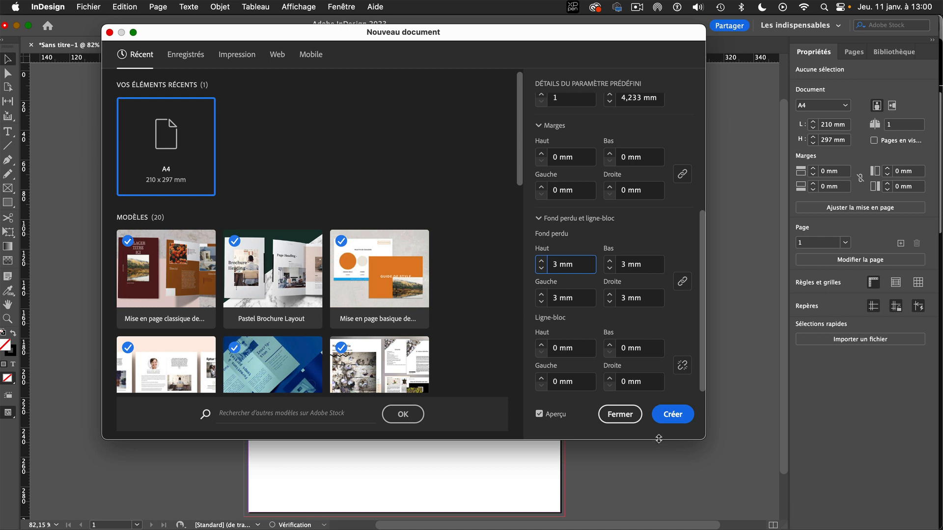
left_click(680, 415)
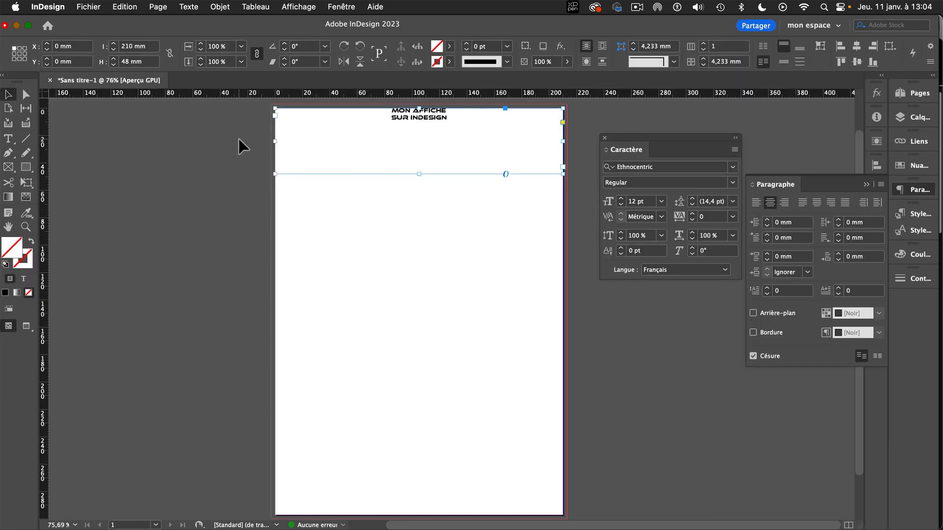
Shorten the "MON AFFICHE SUR INDESIGN" title frame to a height of 28.5 mm from its lower edge.
left_click(9, 139)
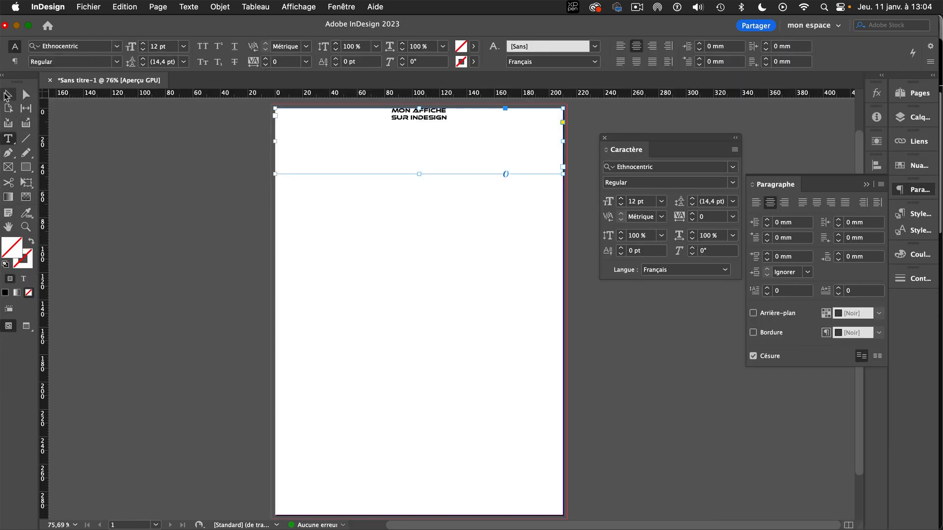
left_click(8, 94)
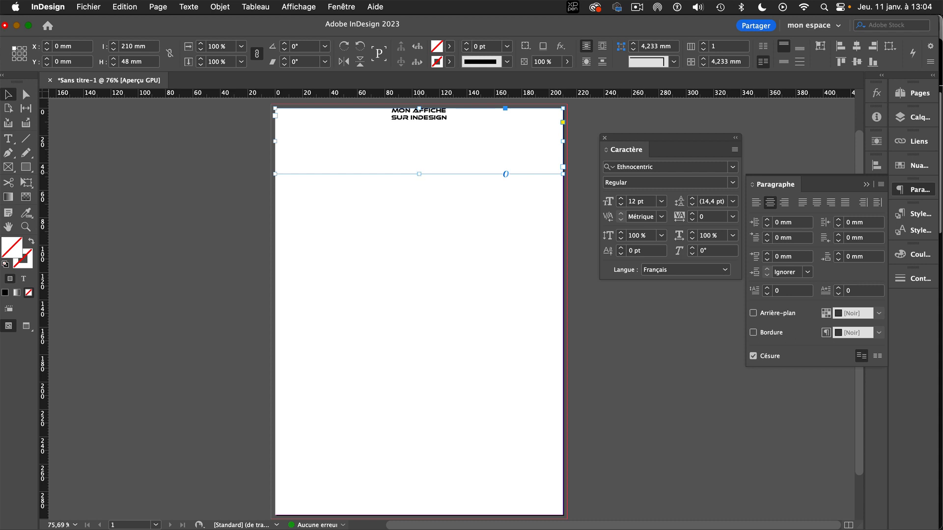
left_click_drag(420, 175, 420, 147)
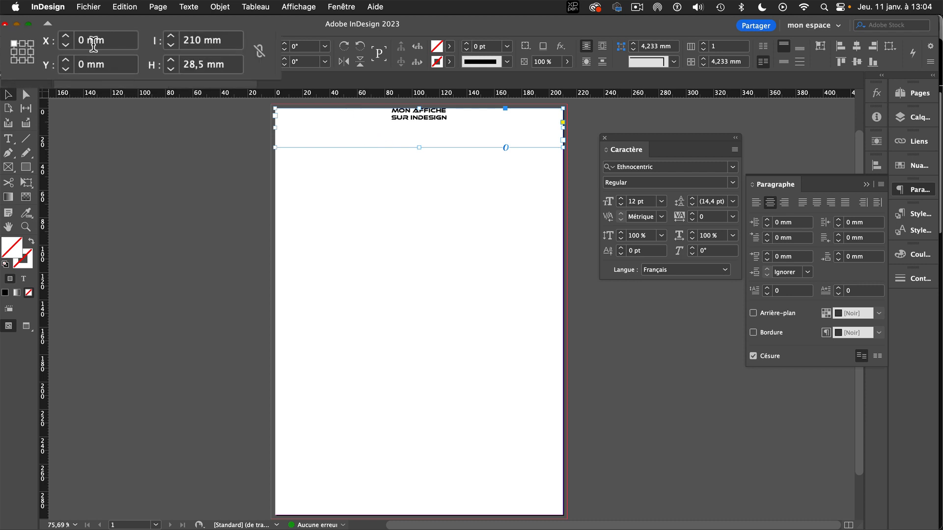
double_click(129, 47)
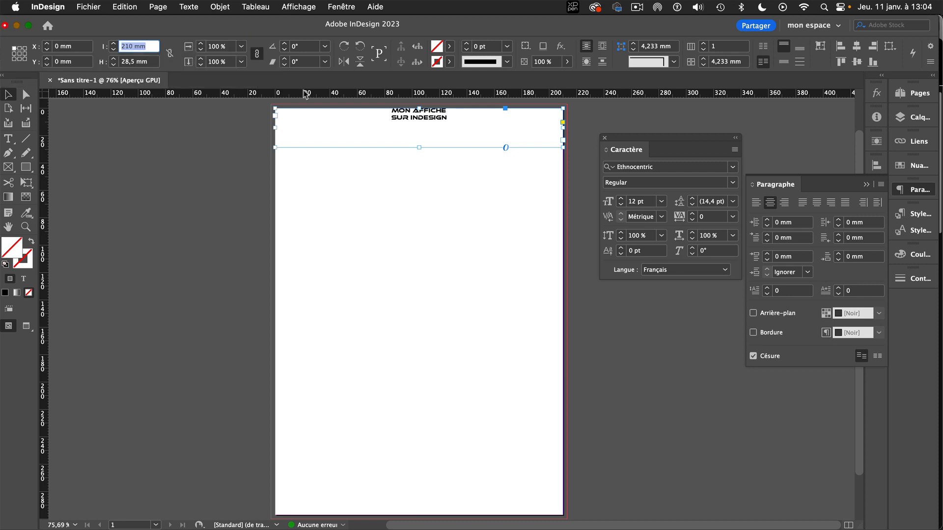
double_click(428, 129)
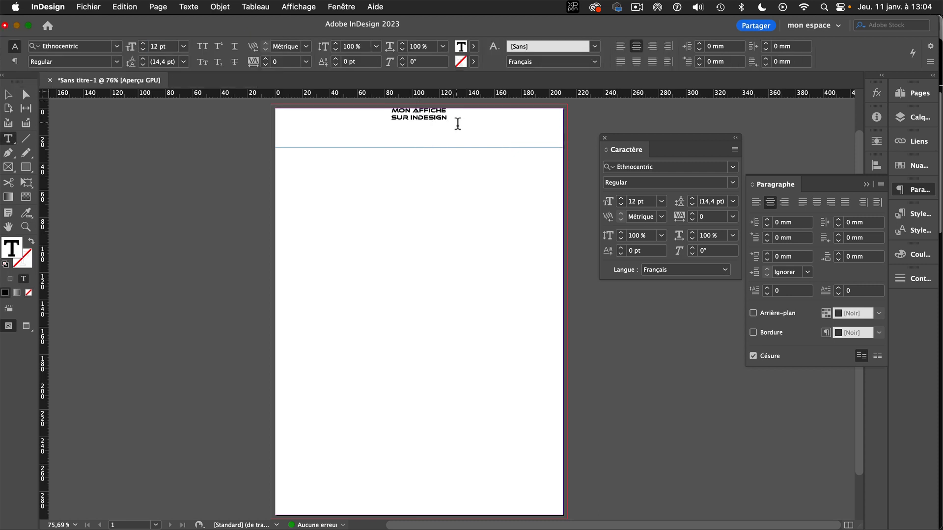
left_click_drag(457, 124, 378, 109)
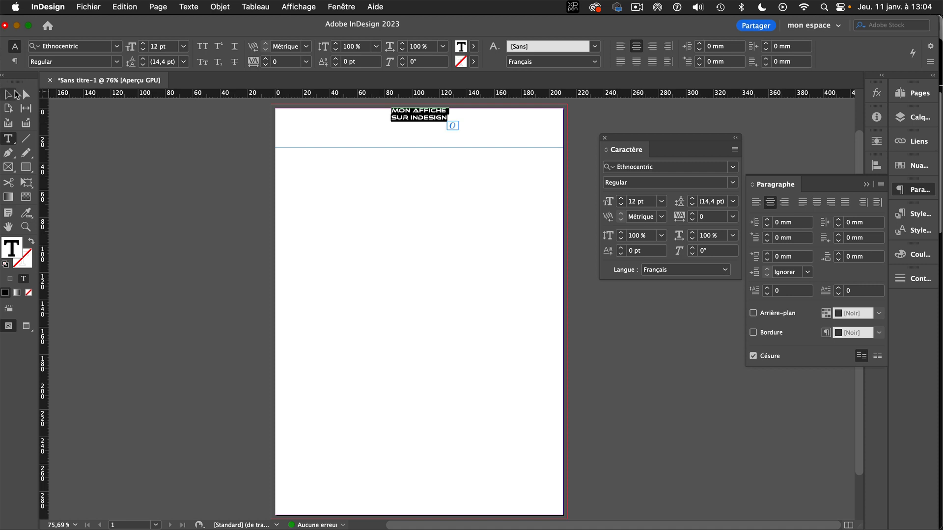
left_click(9, 94)
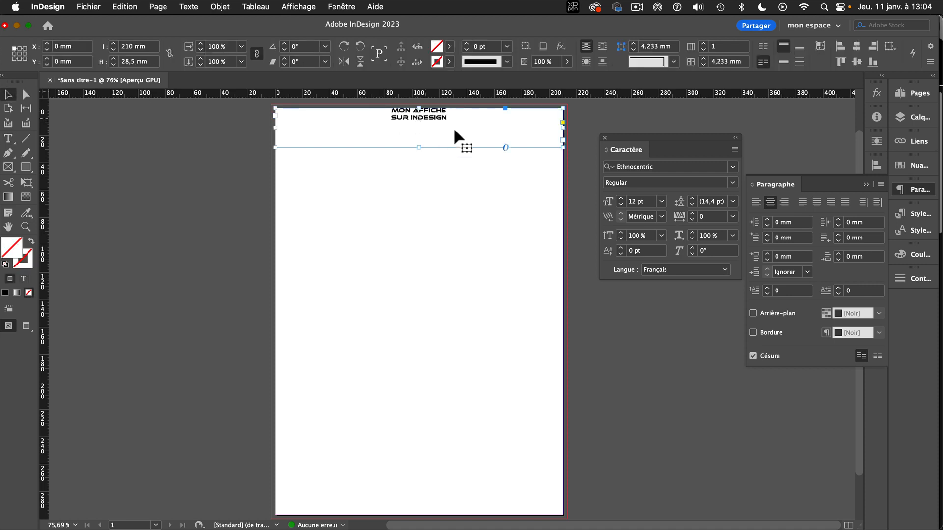
Enlarge all the text in the title frame to 29 pt.
left_click_drag(649, 140, 633, 128)
left_click(606, 187)
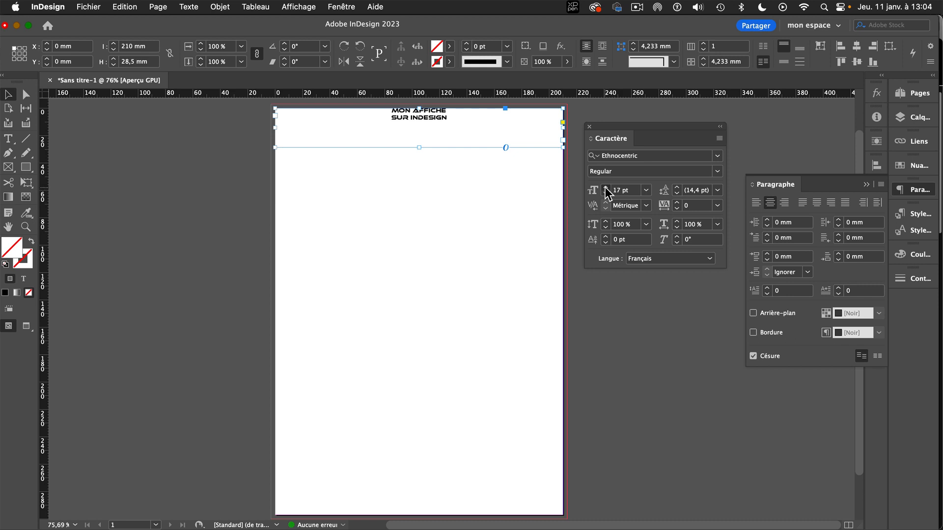
left_click(605, 188)
left_click(606, 188)
left_click(606, 188)
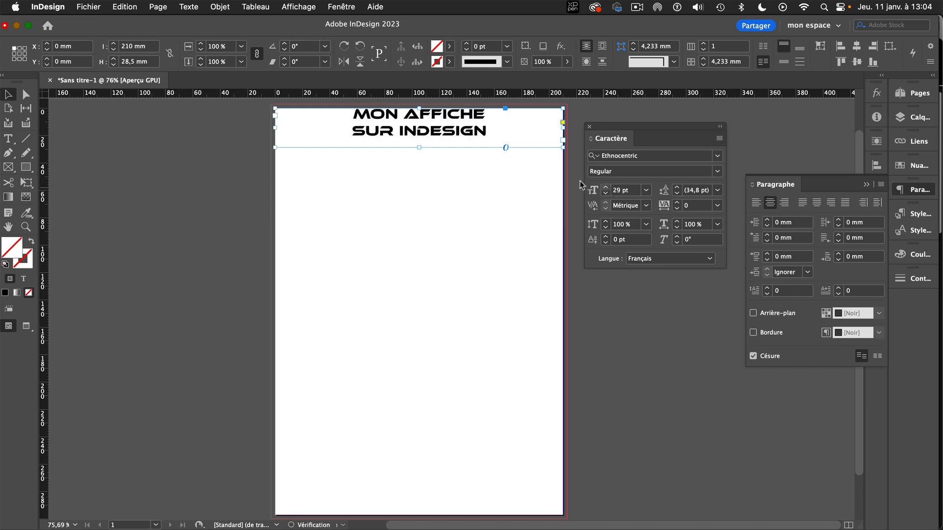
Set the "SUR INDESIGN" line to 25 pt and the "MON AFFICHE" line to 45 pt.
triple_click(400, 141)
left_click(605, 193)
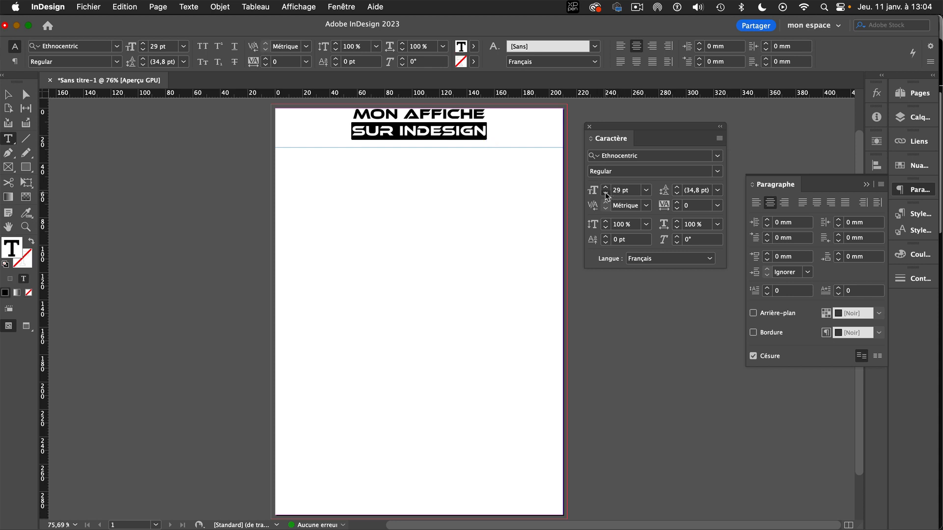
triple_click(442, 114)
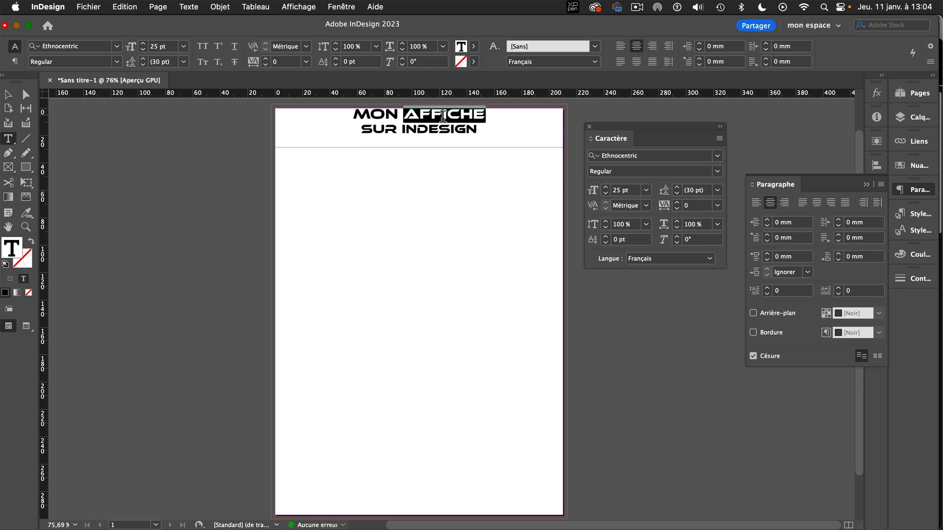
left_click(605, 187)
left_click(605, 187)
left_click(605, 187)
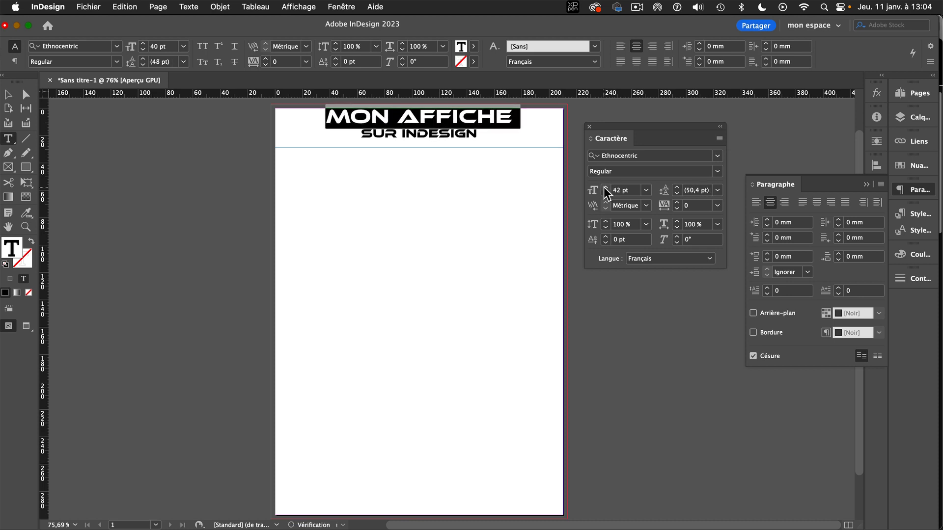
left_click(605, 188)
left_click(605, 188)
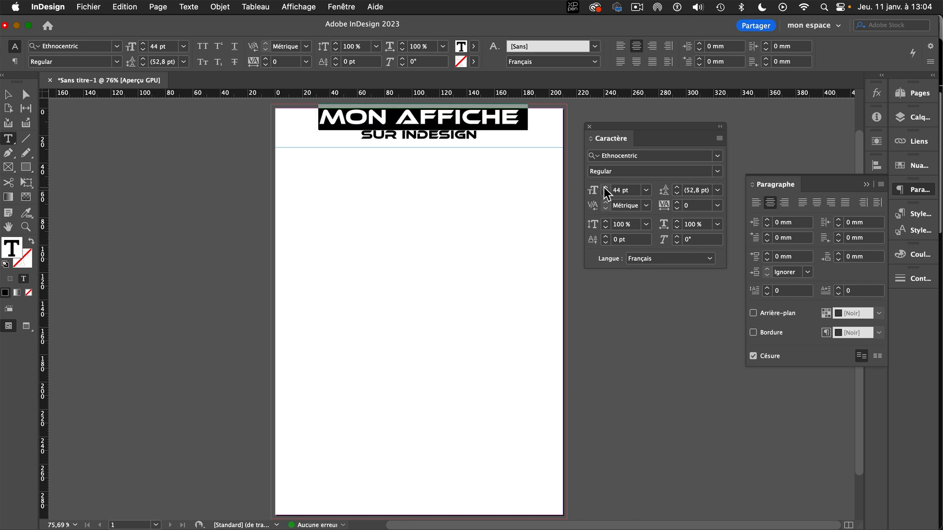
left_click(605, 187)
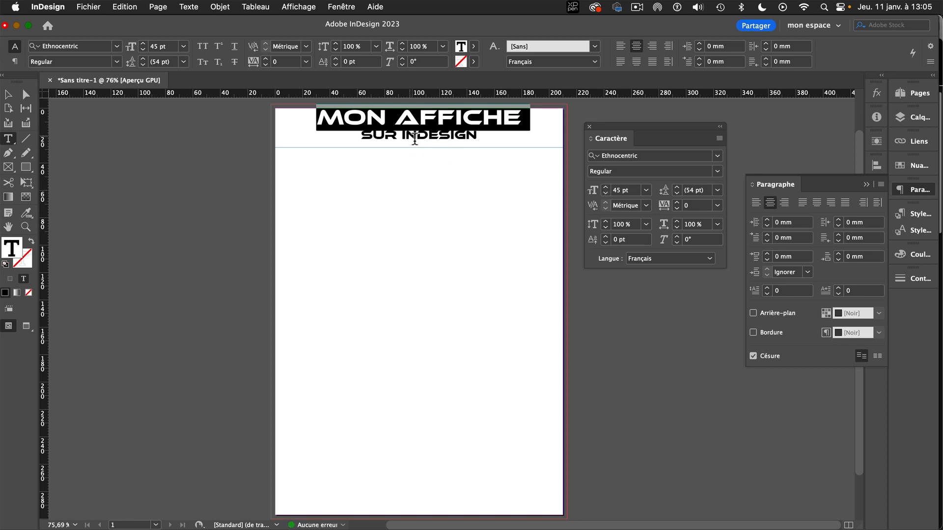
left_click(417, 136)
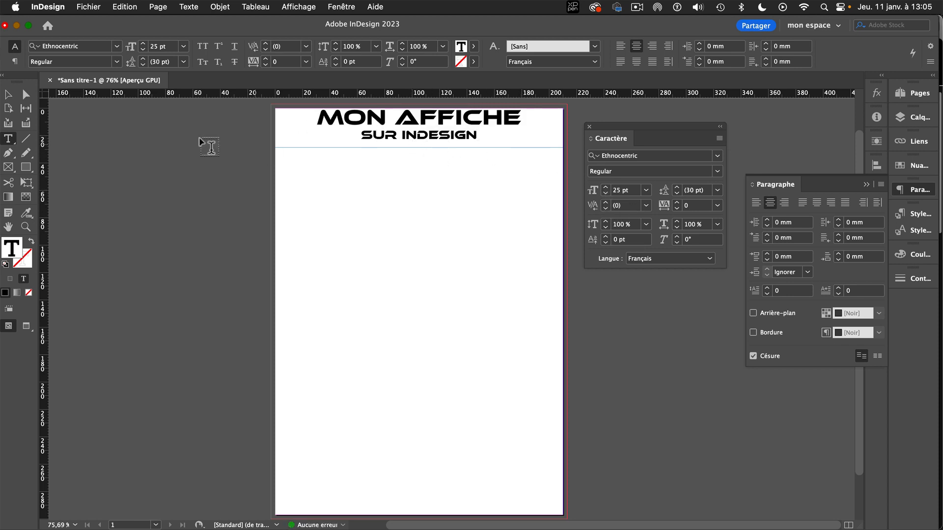
key("Escape")
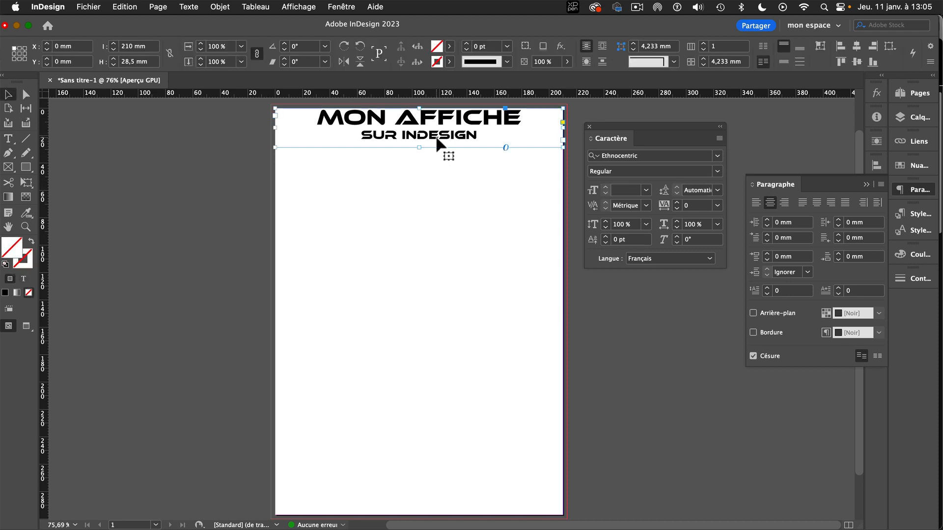
Move the "Annonce lisible rapidement..." text frame from the pasteboard to the bottom of the page, at about X 3 mm, Y 270 mm.
scroll(438, 146, "left", 1)
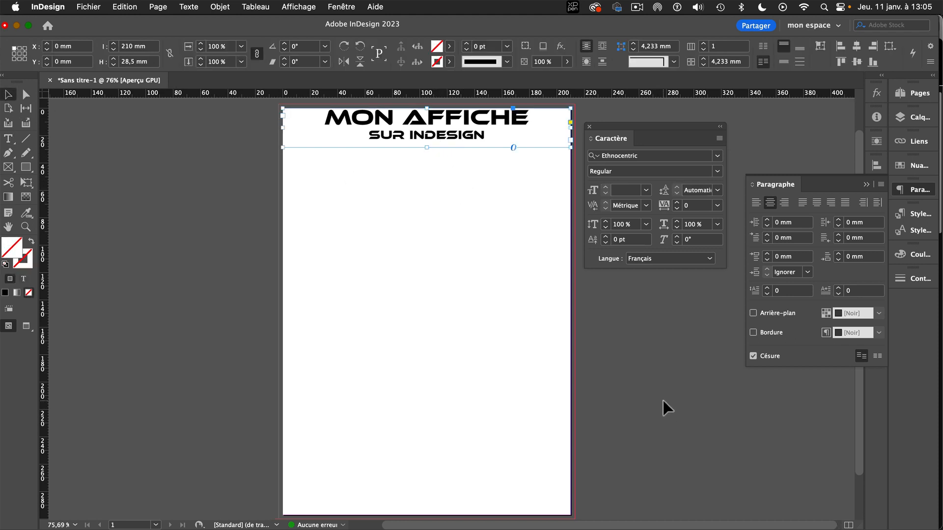
scroll(664, 407, "down", 3)
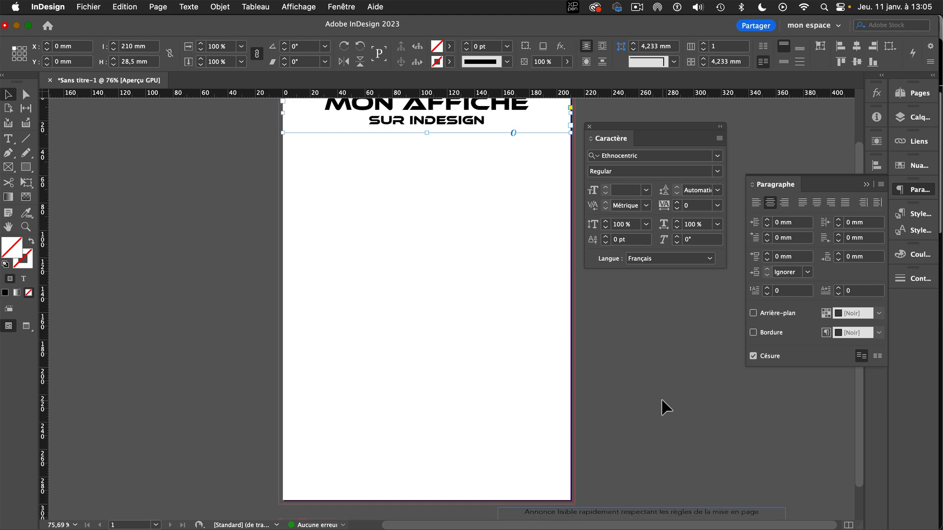
left_click_drag(671, 475, 481, 435)
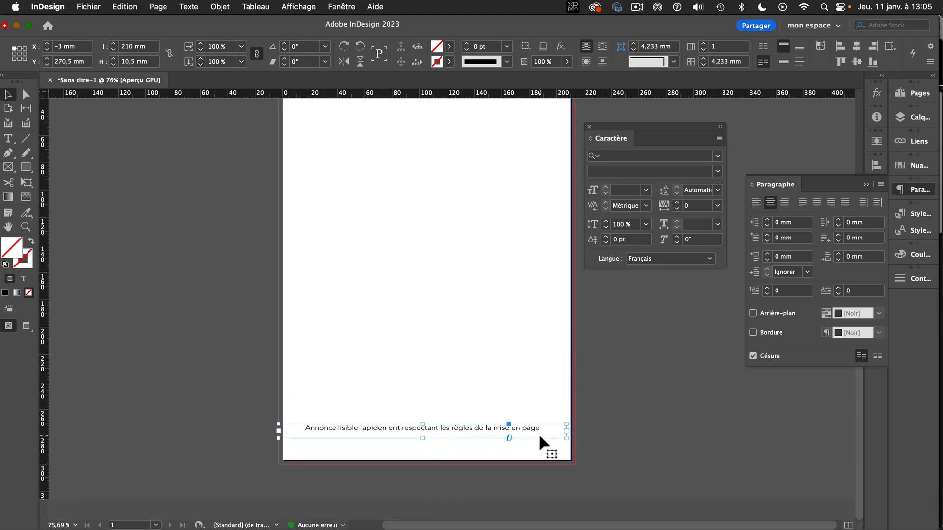
left_click_drag(543, 438, 547, 439)
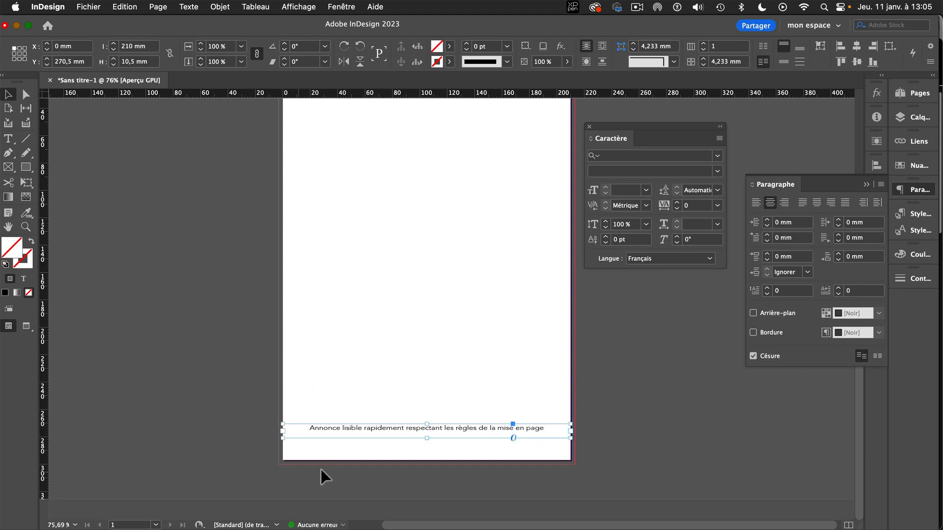
left_click_drag(333, 433, 337, 432)
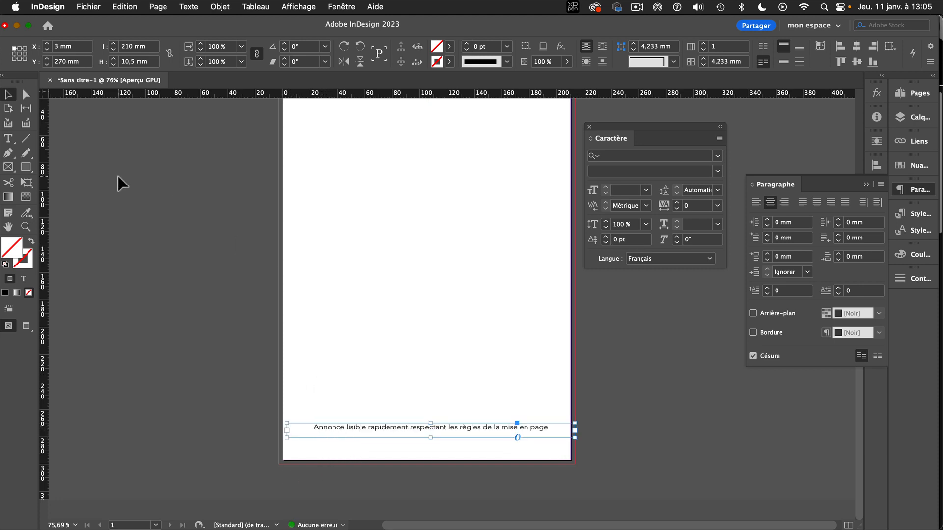
Set the X position of the "Annonce lisible rapidement..." text frame to 0 mm and deselect it.
double_click(59, 47)
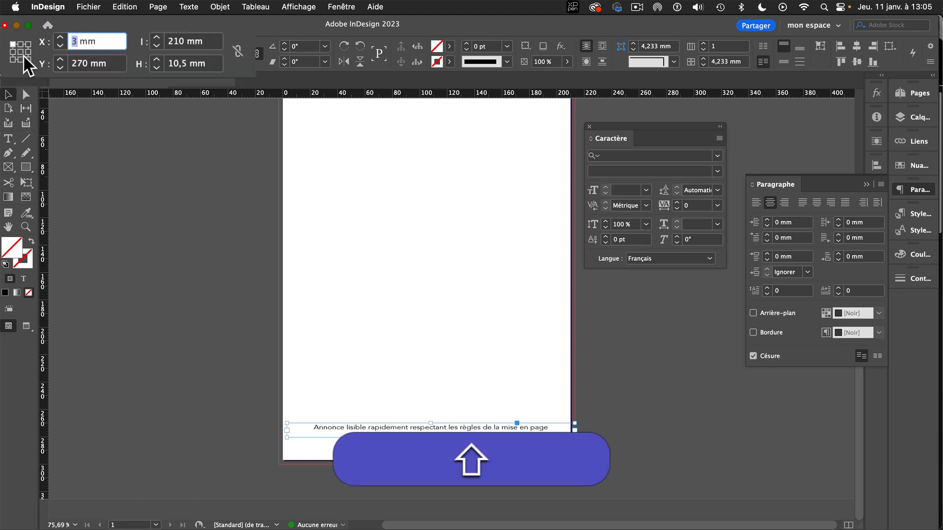
type("0")
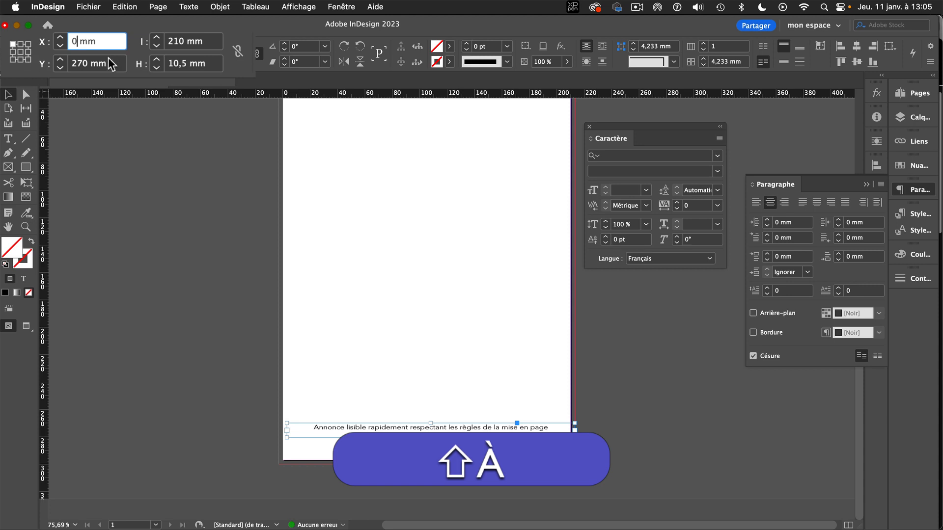
left_click(127, 47)
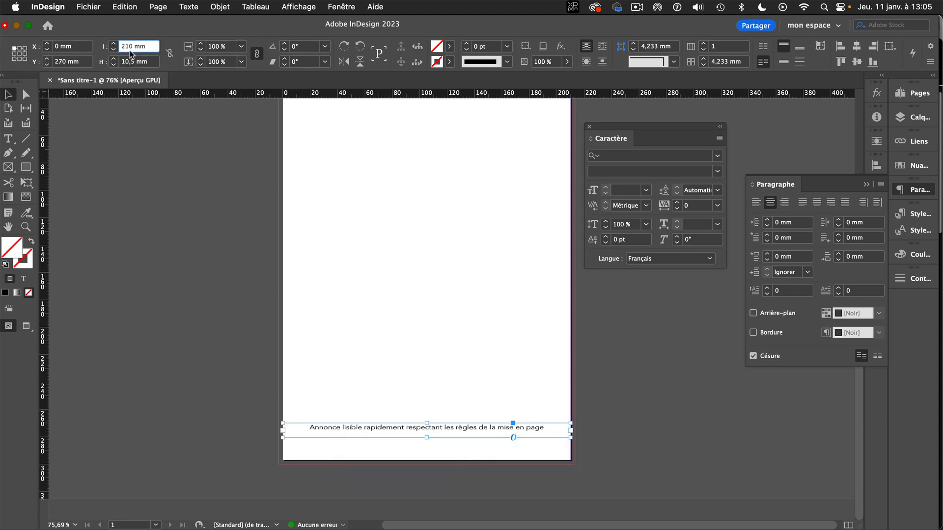
left_click(488, 432)
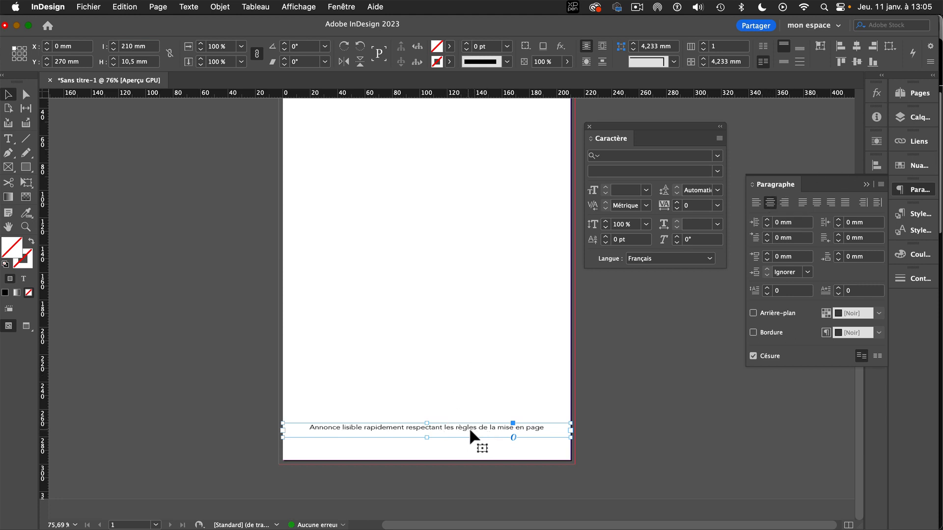
scroll(464, 302, "up", 3)
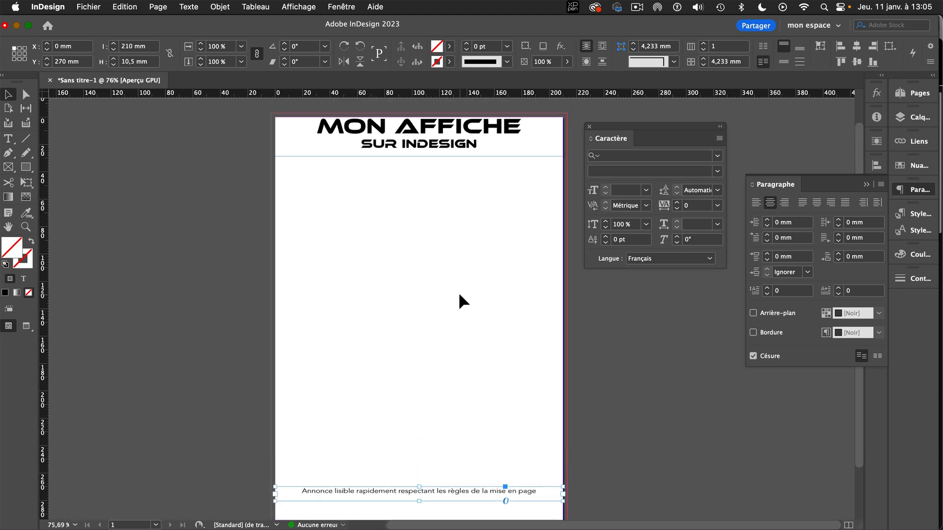
left_click(346, 287)
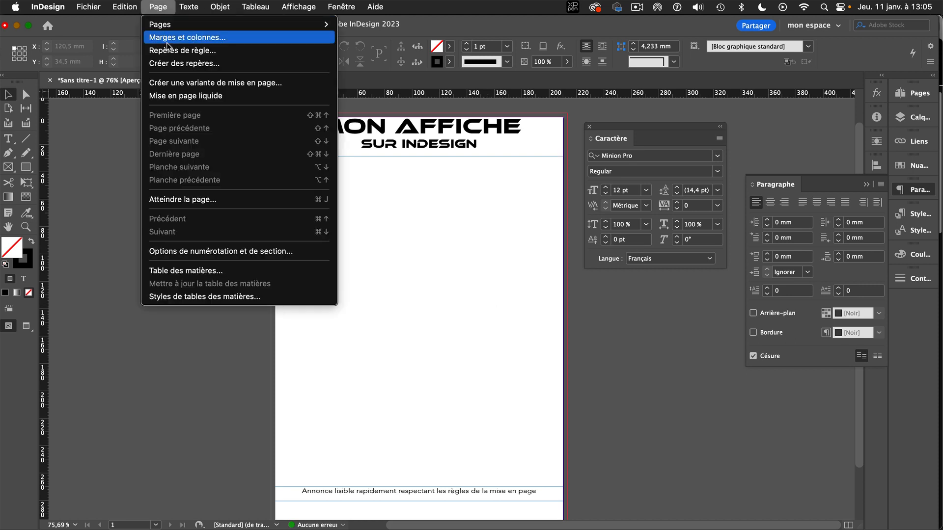
Unlink the page margin values and set the left margin to 31 mm, with the preview active.
left_click(167, 36)
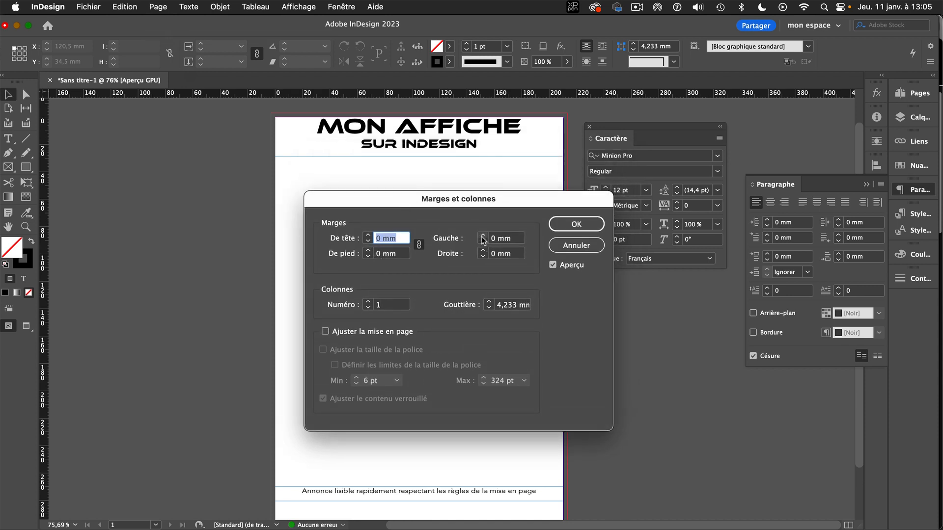
left_click(419, 244)
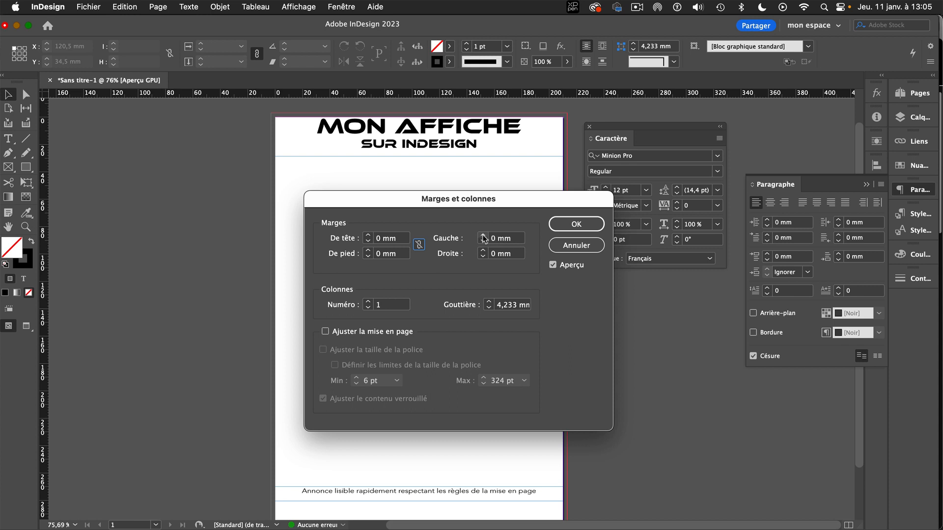
left_click(483, 236)
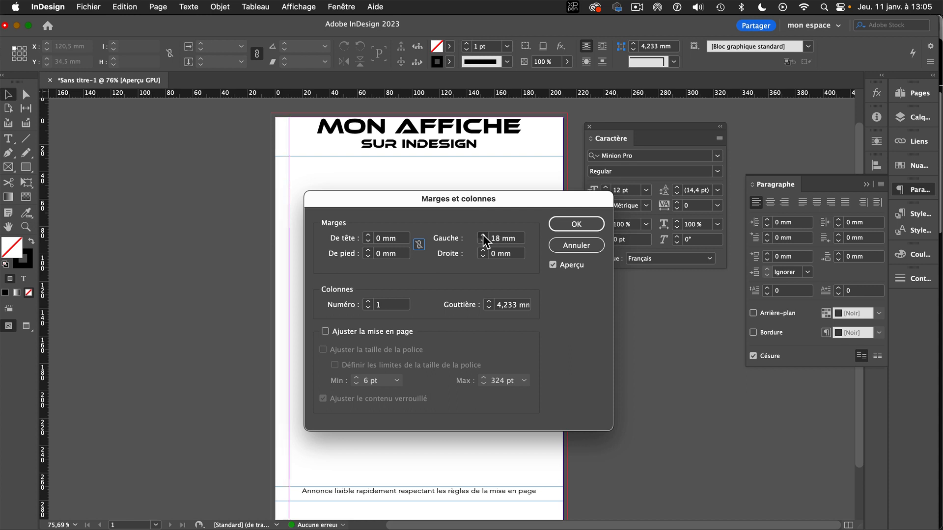
left_click(483, 236)
left_click(483, 236)
left_click(483, 236)
left_click(483, 236)
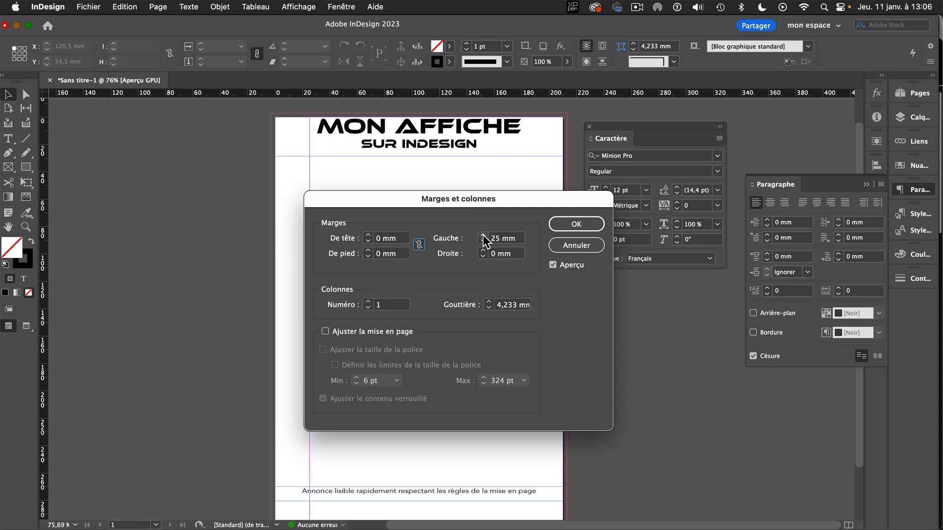
left_click(482, 235)
left_click(482, 234)
left_click(482, 235)
left_click(482, 234)
left_click(482, 235)
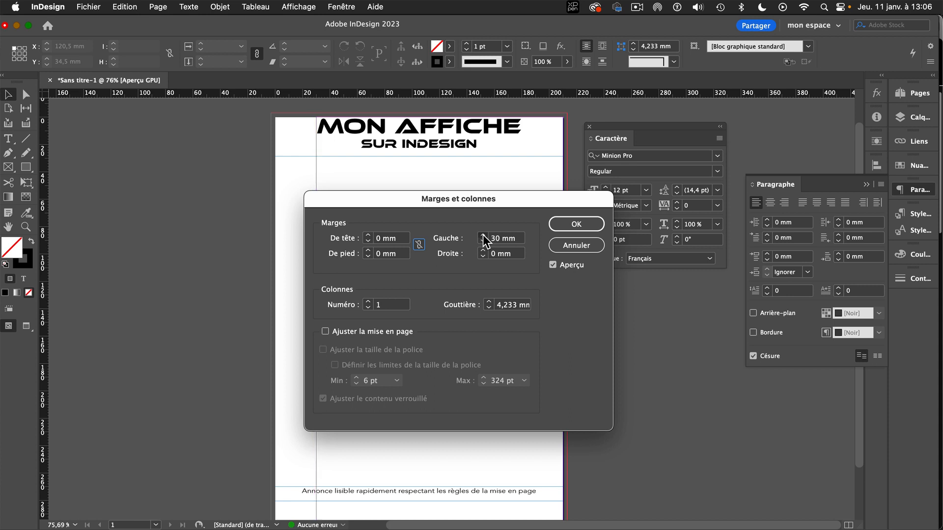
left_click(482, 235)
Set the page's right margin to 31 mm.
left_click(482, 251)
left_click(482, 250)
left_click(482, 250)
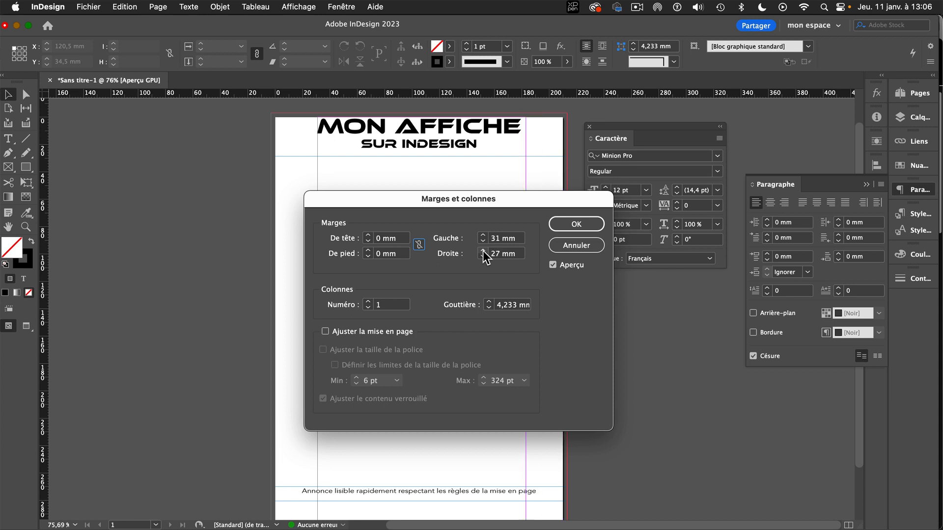
left_click(482, 250)
left_click(482, 251)
left_click(482, 250)
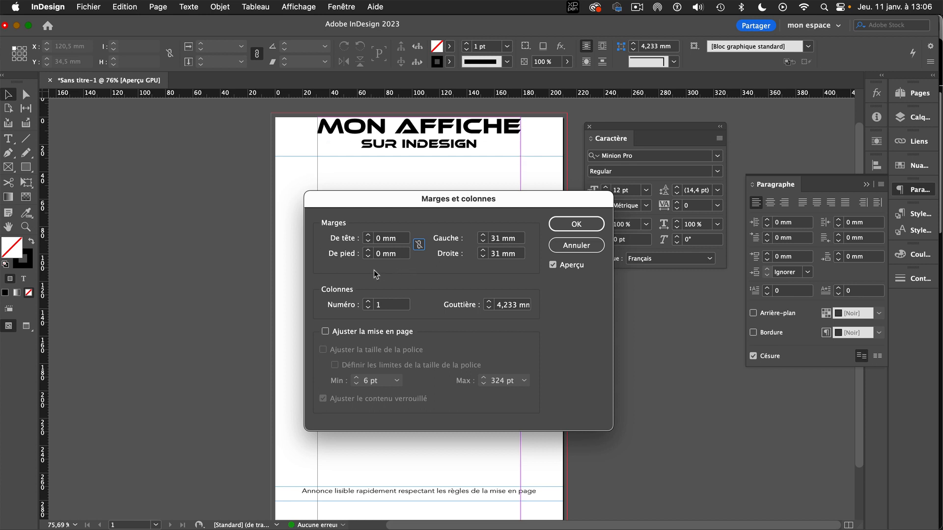
Set the page's top margin to 23 mm.
left_click(368, 236)
left_click(368, 235)
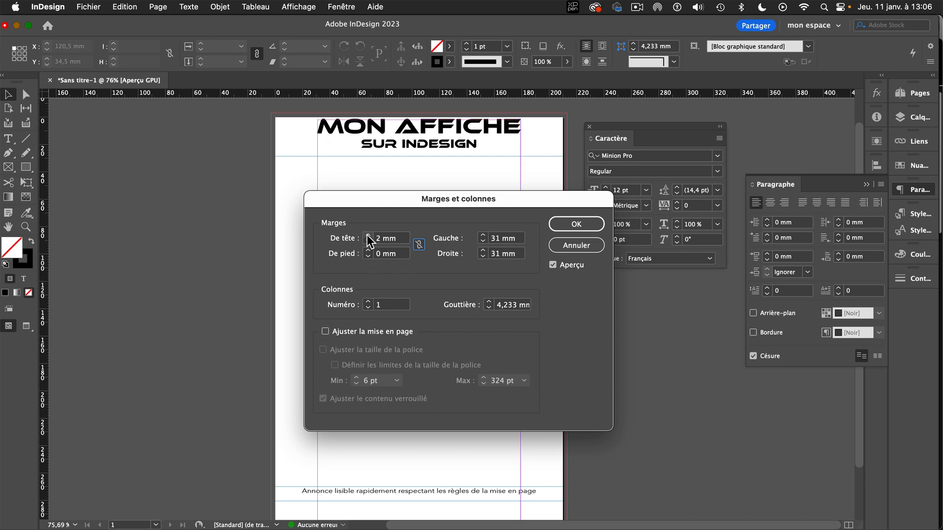
left_click(367, 235)
left_click(367, 235)
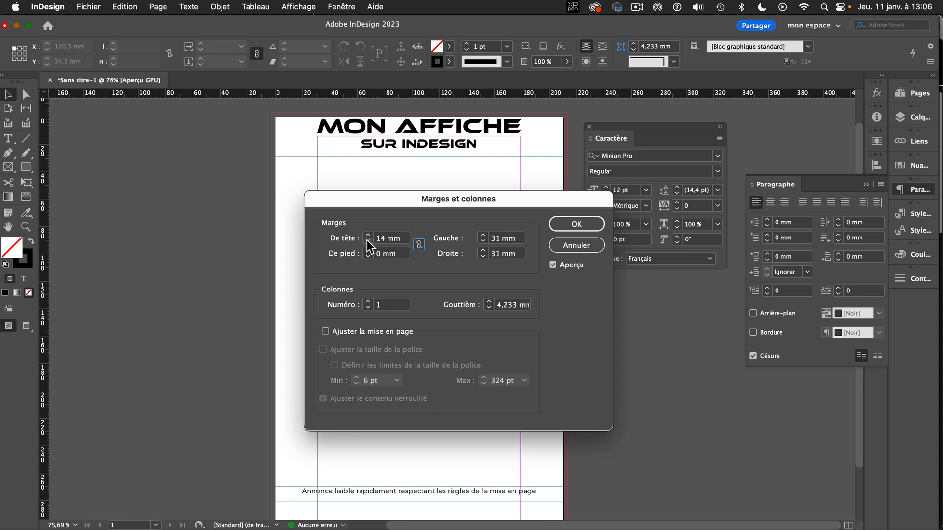
left_click(366, 241)
left_click(367, 241)
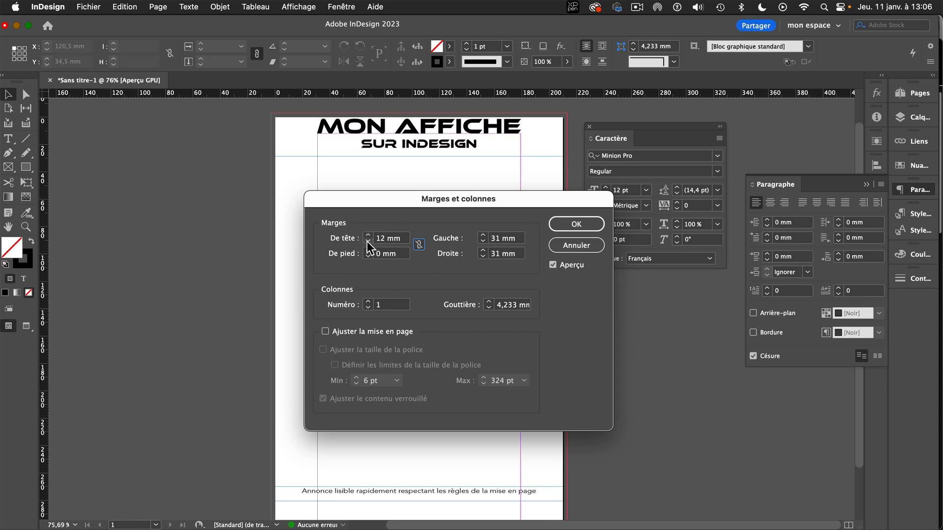
left_click(368, 236)
left_click(367, 236)
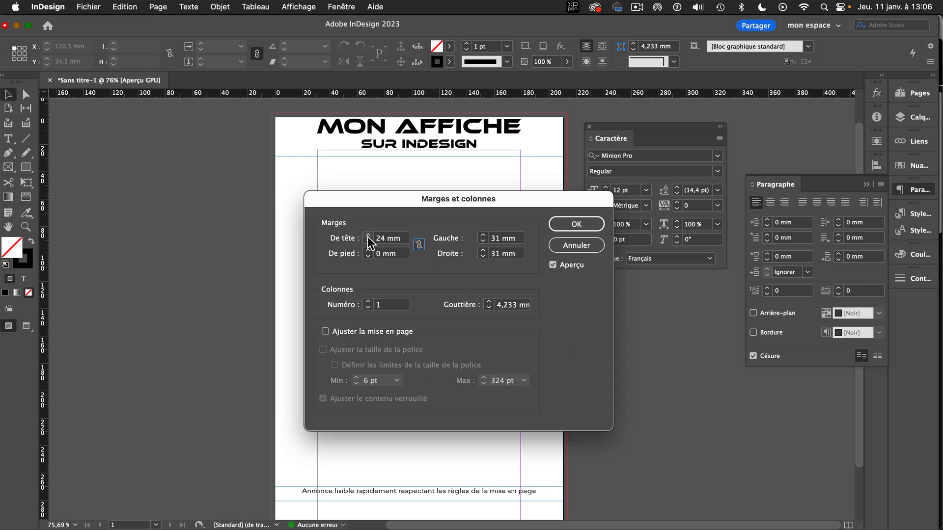
left_click(366, 242)
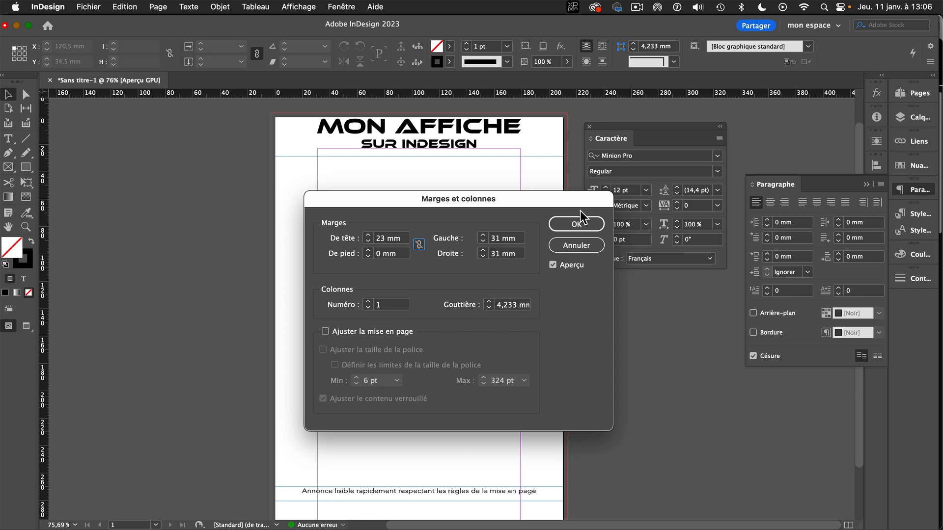
Set the page's bottom margin to 25 mm and apply the margin settings.
left_click(367, 250)
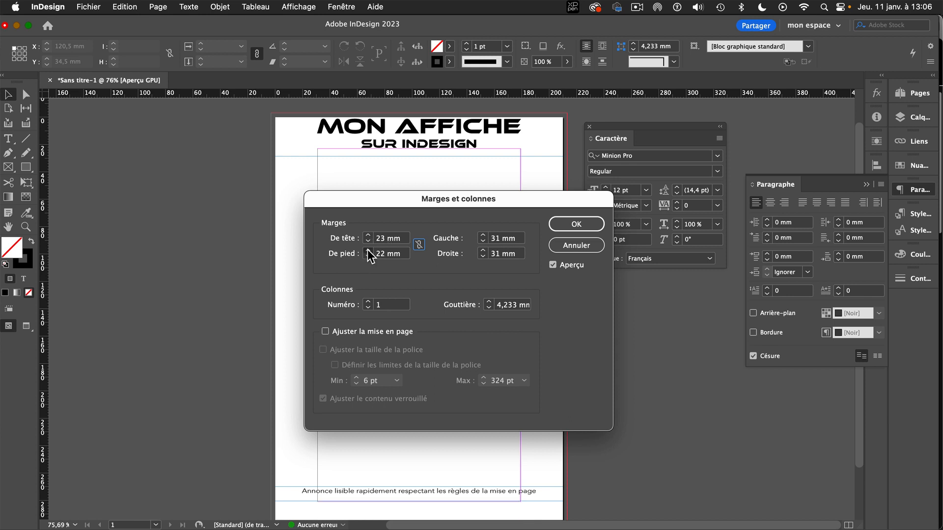
left_click(368, 250)
left_click(367, 250)
left_click(368, 250)
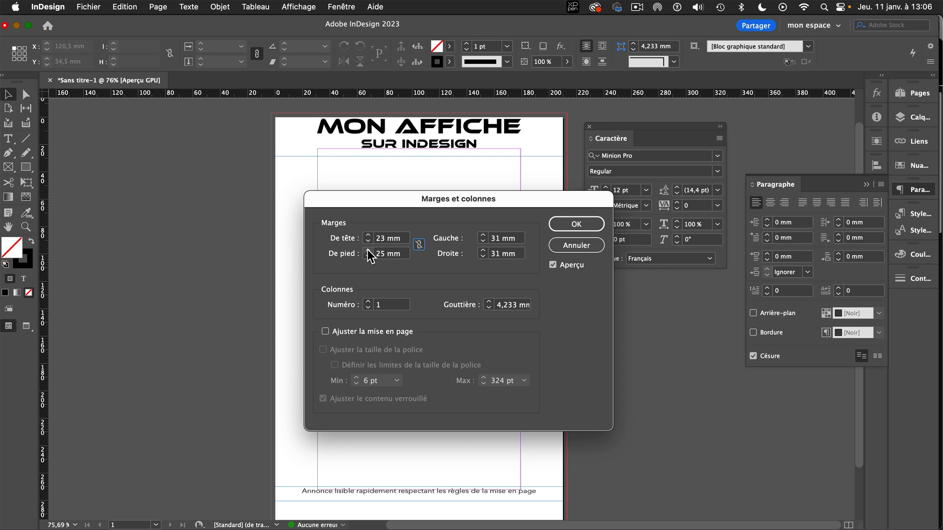
left_click(368, 250)
left_click(367, 256)
left_click(585, 224)
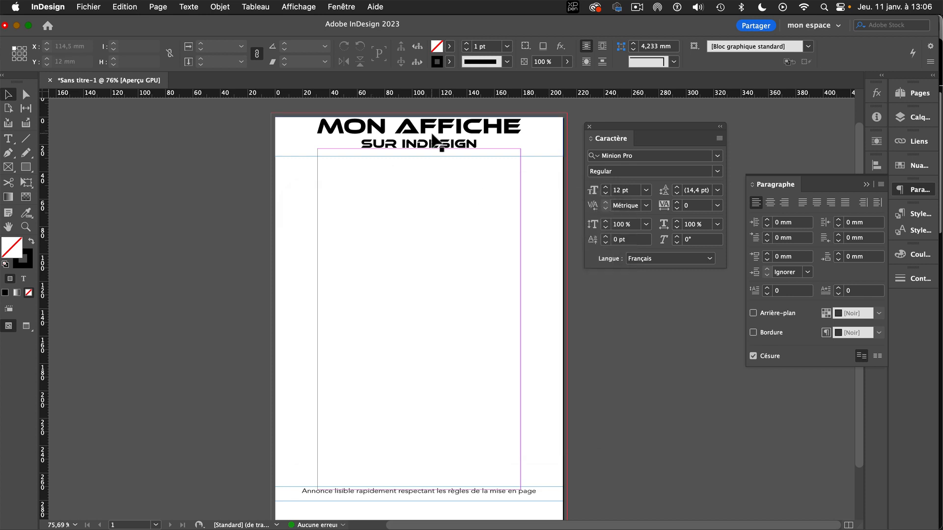
Move the "MON AFFICHE SUR INDESIGN" title frame down near the top margin line, to X 0 mm, Y 22.5 mm.
left_click_drag(430, 153, 432, 185)
left_click(425, 214)
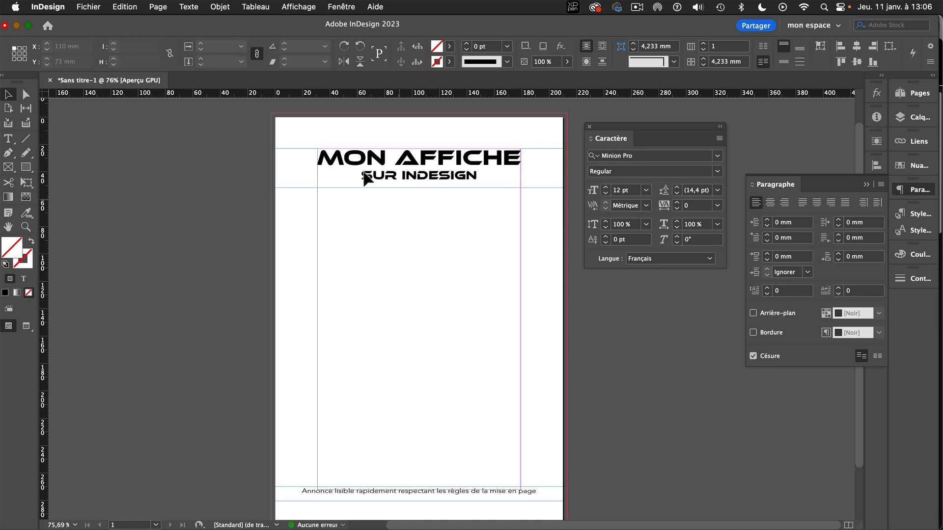
left_click(376, 167)
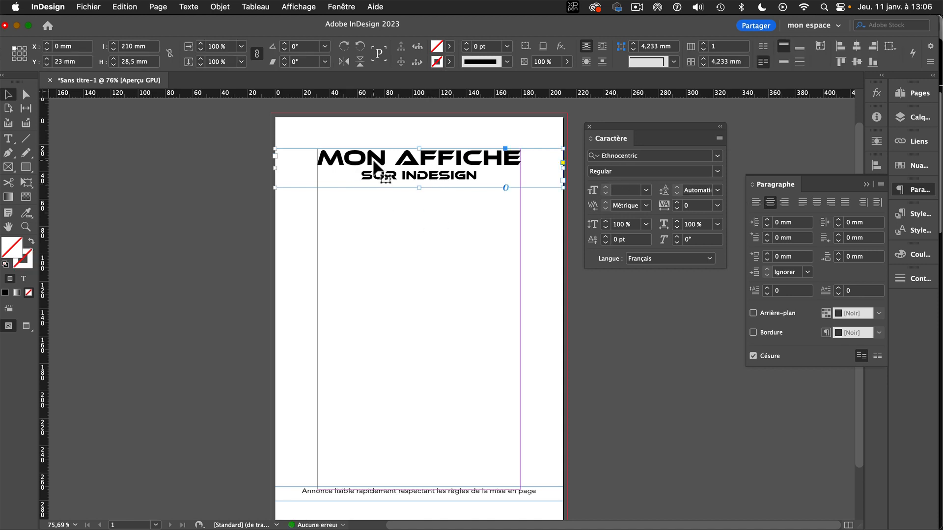
key("Up")
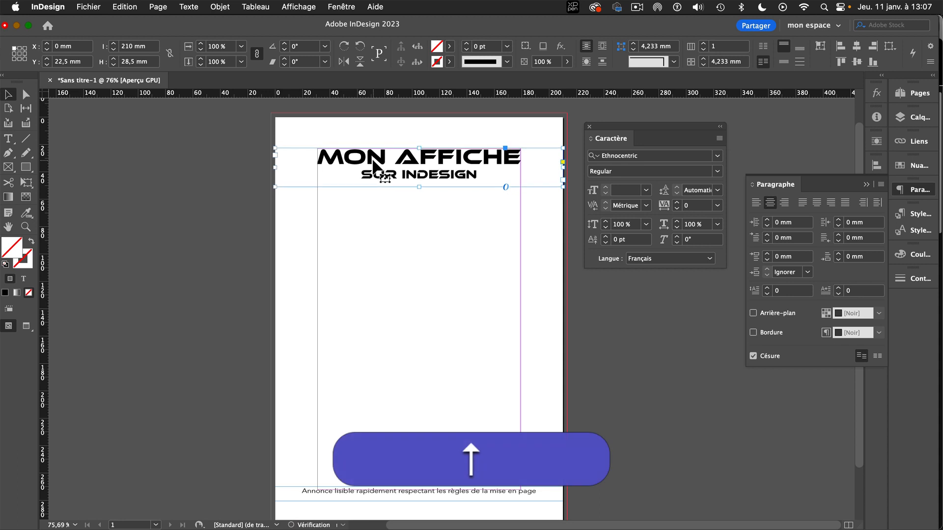
left_click(458, 208)
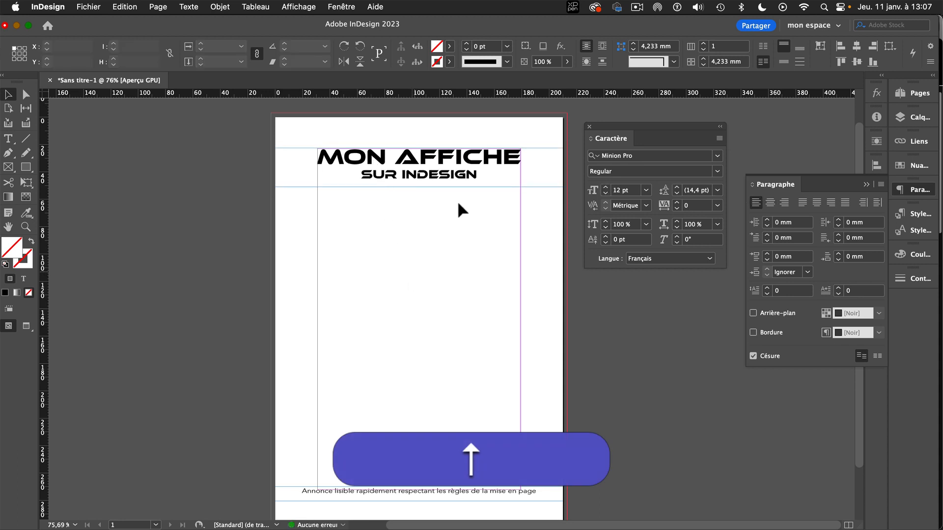
Move the "Annonce lisible rapidement..." text frame down to the bottom margin line, at Y 272 mm.
left_click(453, 493)
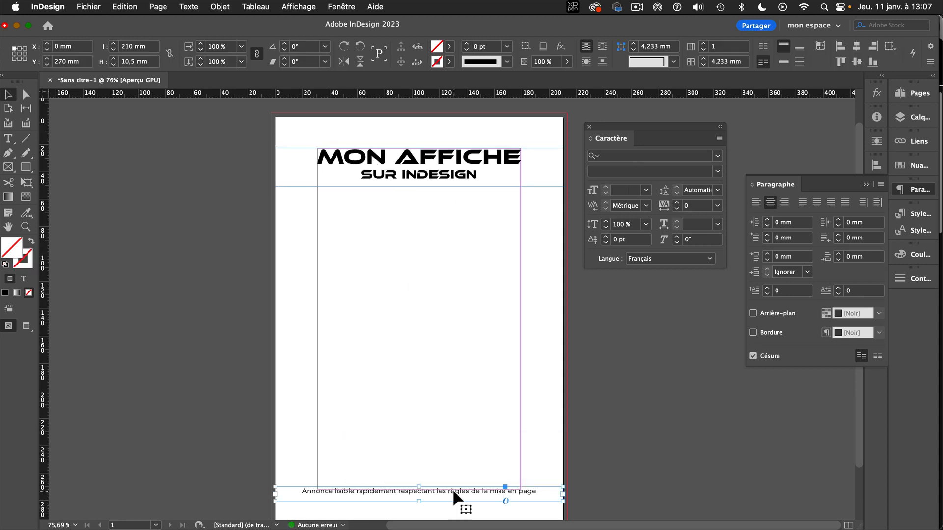
left_click_drag(452, 490, 452, 494)
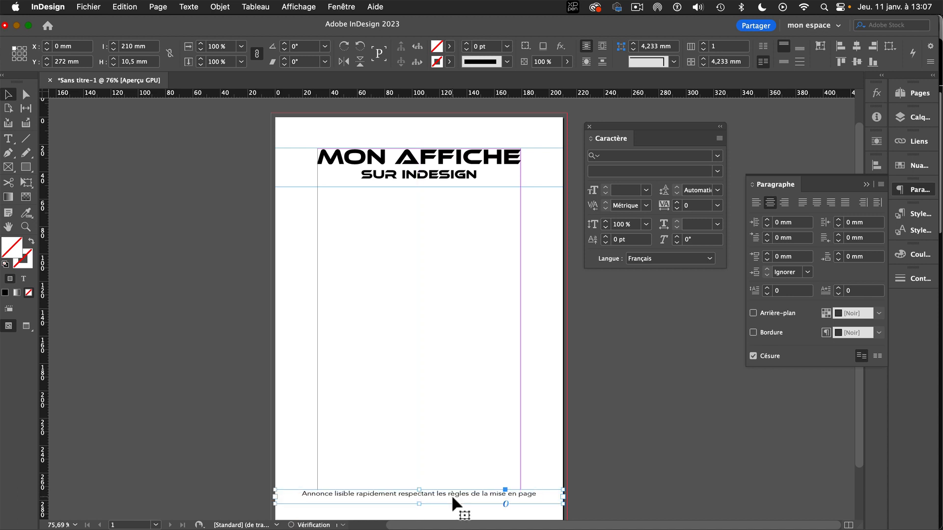
left_click(462, 408)
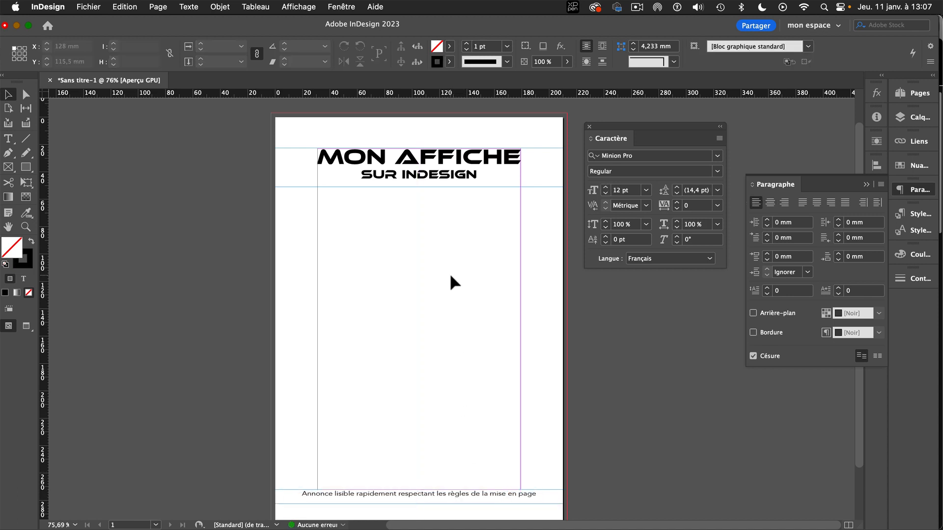
Set the "MON AFFICHE" line of the title to 49 pt.
double_click(393, 160)
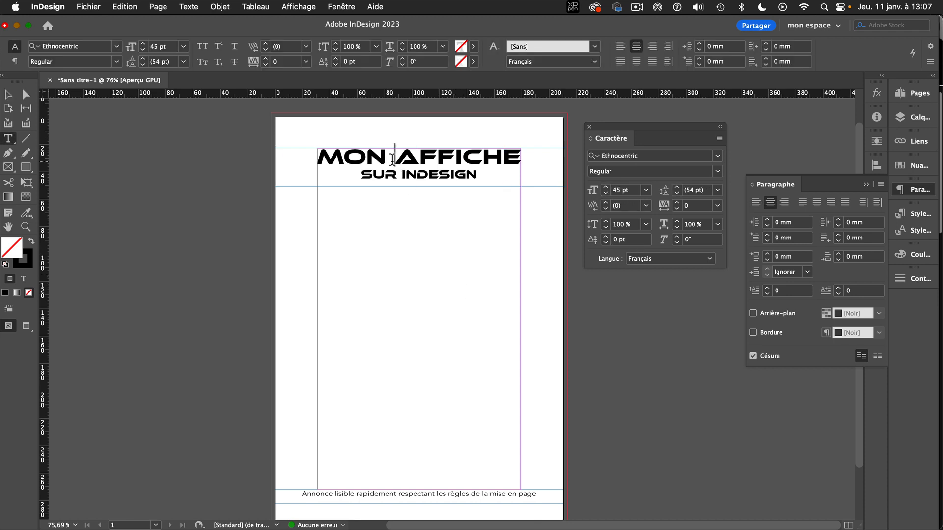
triple_click(393, 159)
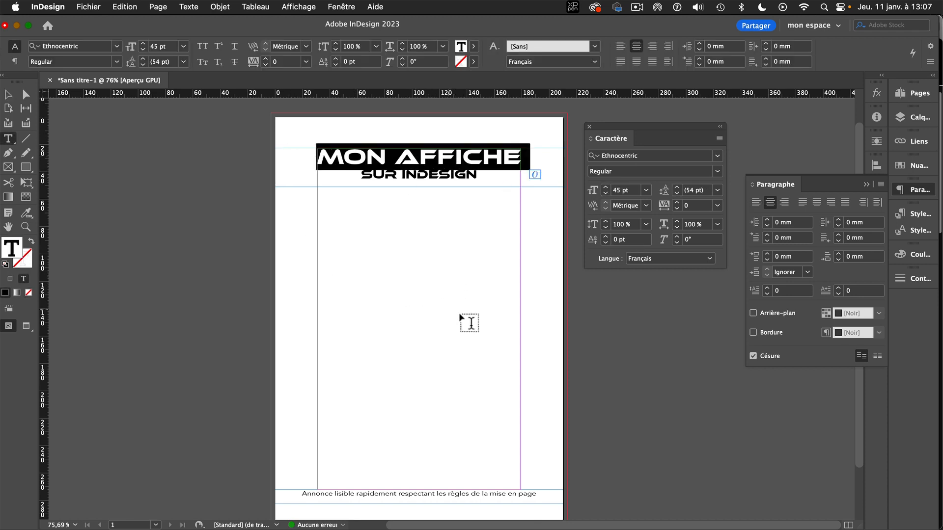
left_click(143, 44)
left_click(143, 44)
left_click(144, 43)
left_click(143, 44)
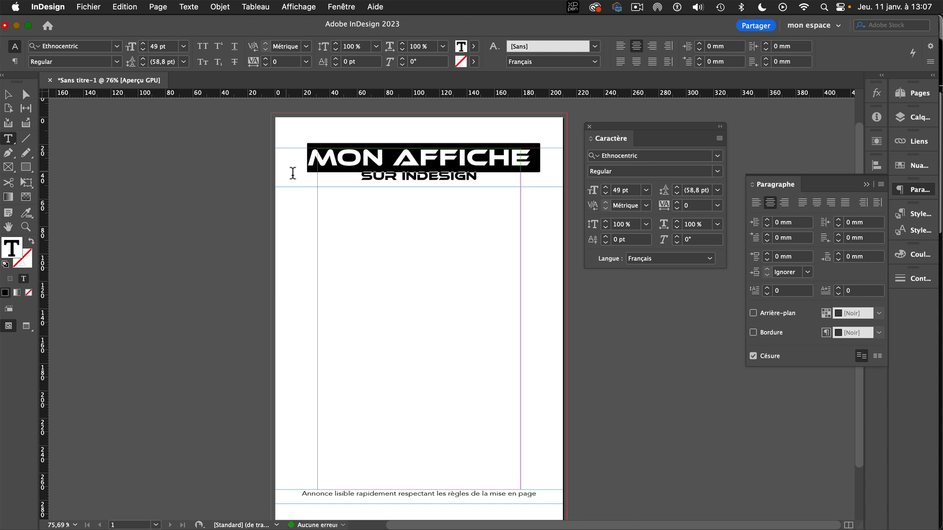
left_click(413, 177)
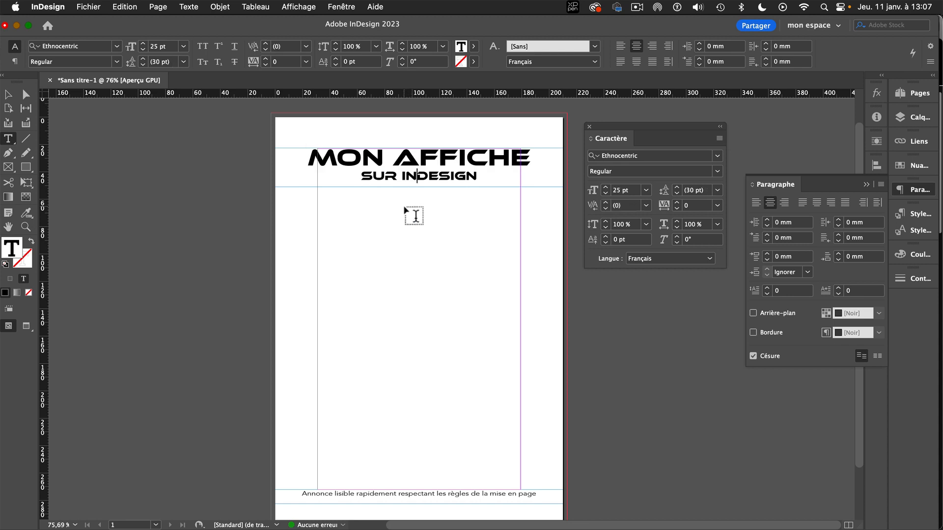
Reopen the page's margin settings and reduce the left margin to 24 mm.
left_click(165, 8)
left_click(165, 36)
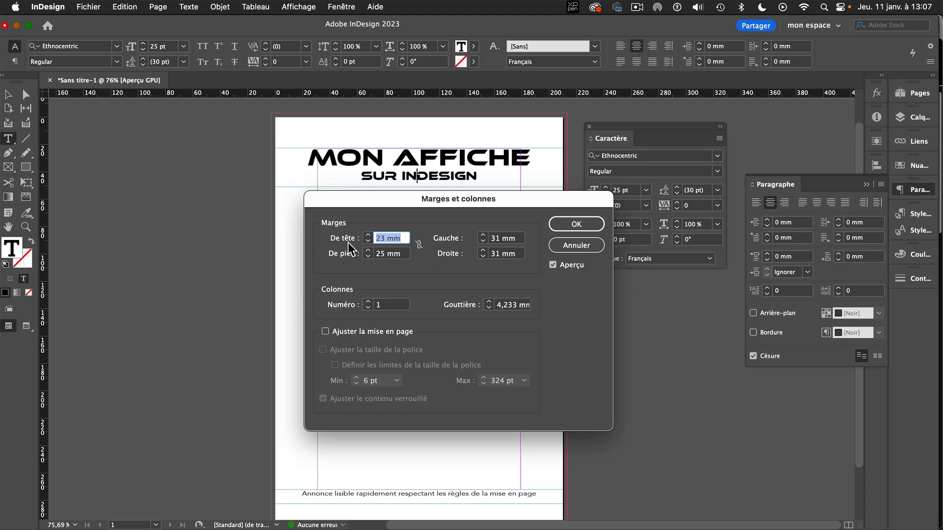
left_click(484, 237)
left_click(483, 242)
left_click(483, 242)
left_click(483, 242)
left_click(483, 242)
left_click(483, 242)
left_click(483, 243)
left_click(483, 242)
left_click(482, 242)
Reduce the page's right margin to 24 mm.
left_click(483, 256)
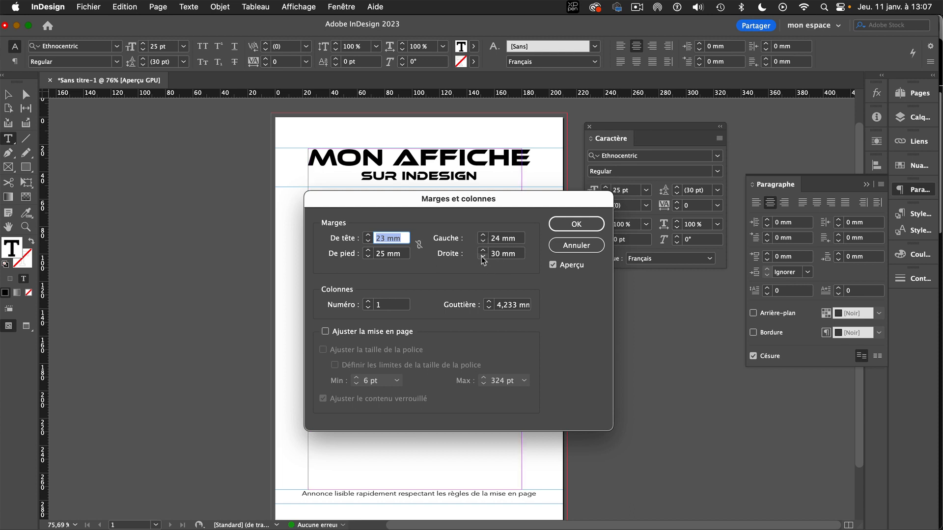
left_click(483, 257)
left_click(483, 256)
left_click(483, 256)
left_click(483, 256)
left_click(483, 256)
left_click(483, 256)
Set the page's top margin to 24 mm, increase the bottom margin slightly, and apply the margin settings.
left_click(367, 234)
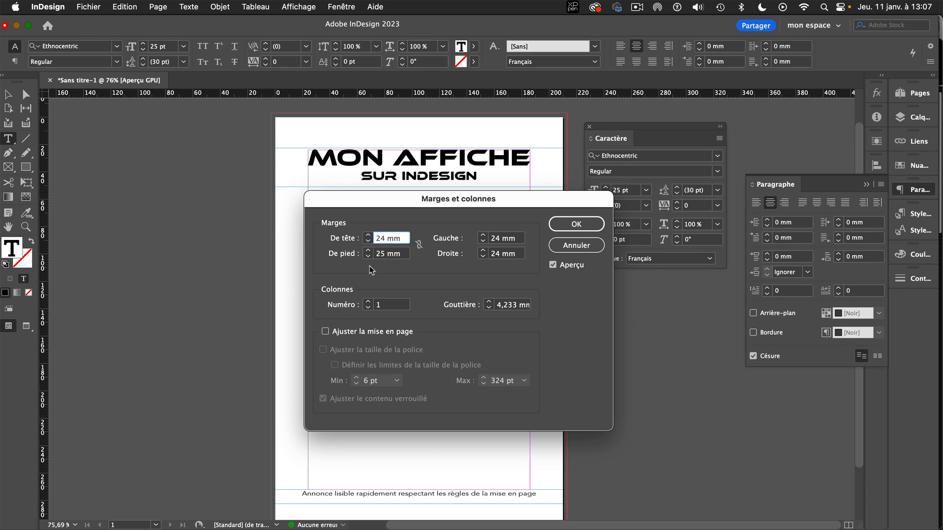
left_click(367, 250)
left_click(570, 223)
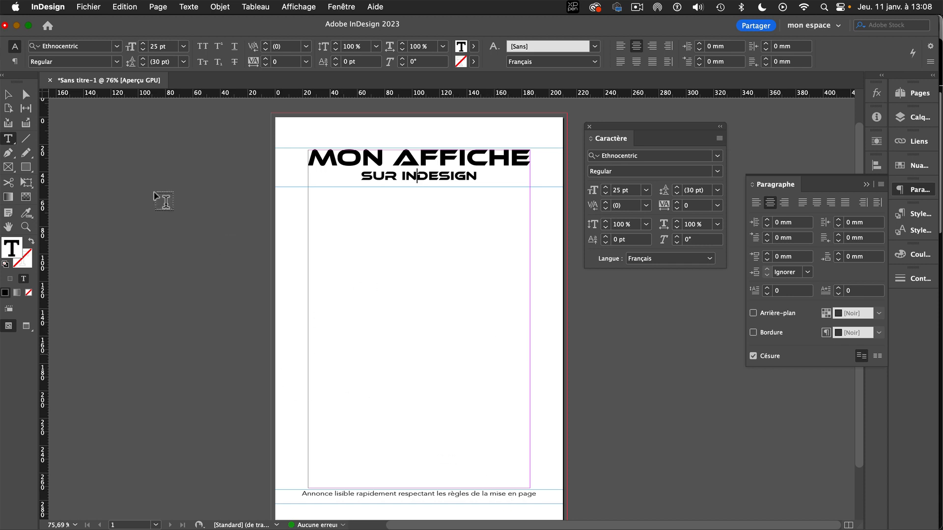
Move the bottom announcement's text frame up to Y 271 mm, against the bottom margin.
key("Escape")
left_click(478, 494)
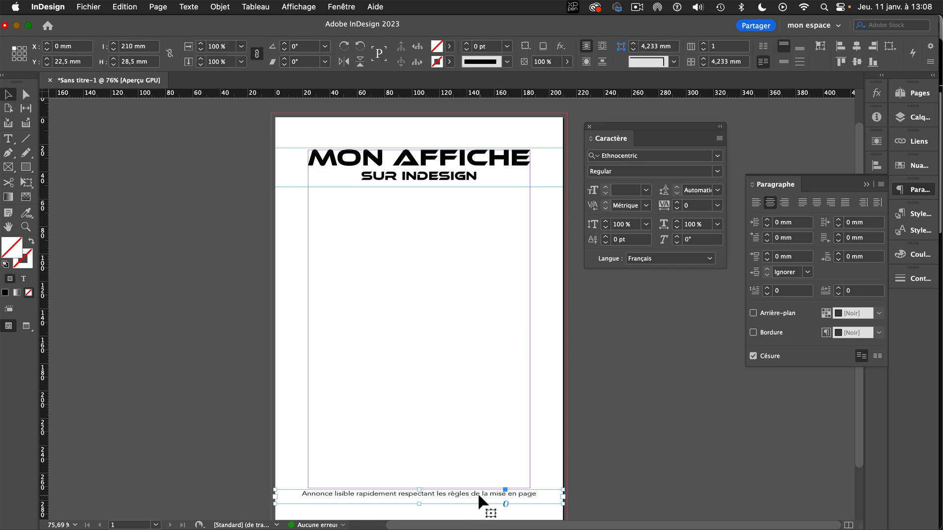
left_click_drag(475, 491, 475, 489)
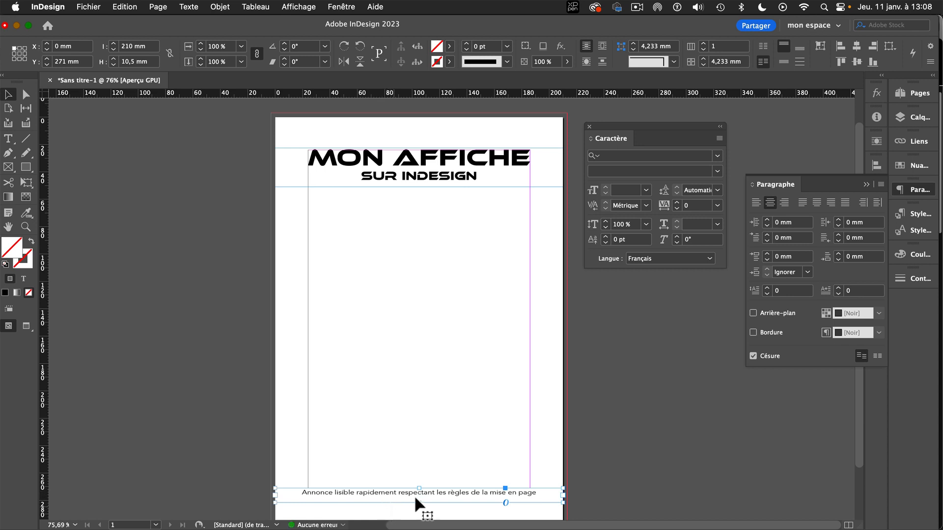
left_click(482, 461)
Set the bottom announcement text to 12 pt with a horizontal scale of 127 %.
left_click(455, 493)
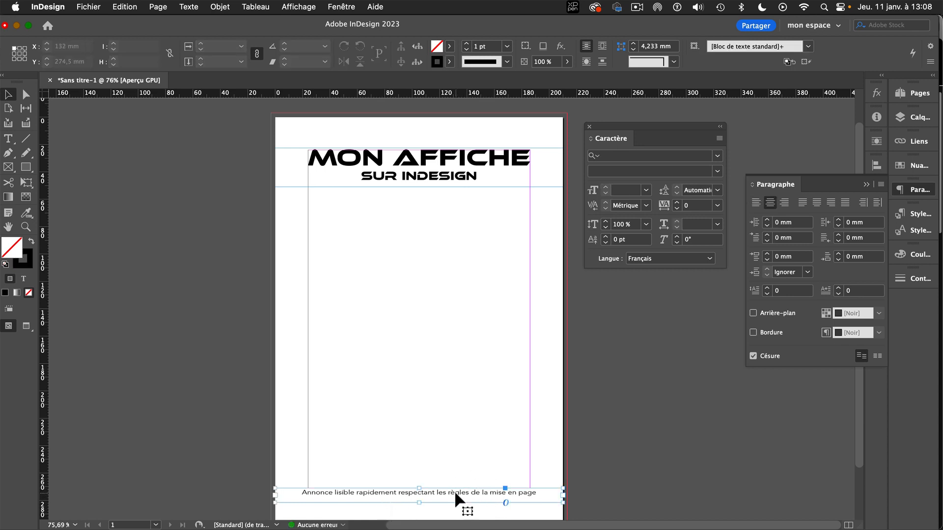
triple_click(455, 491)
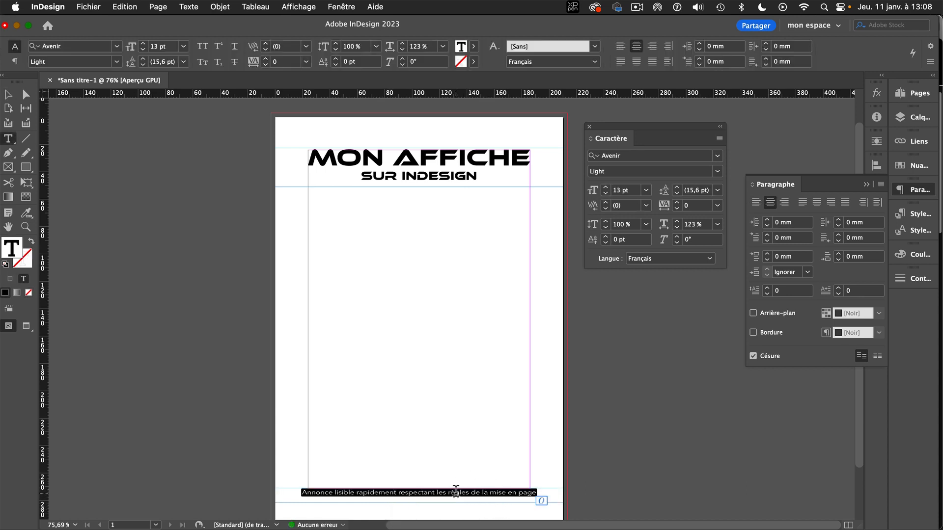
left_click(606, 194)
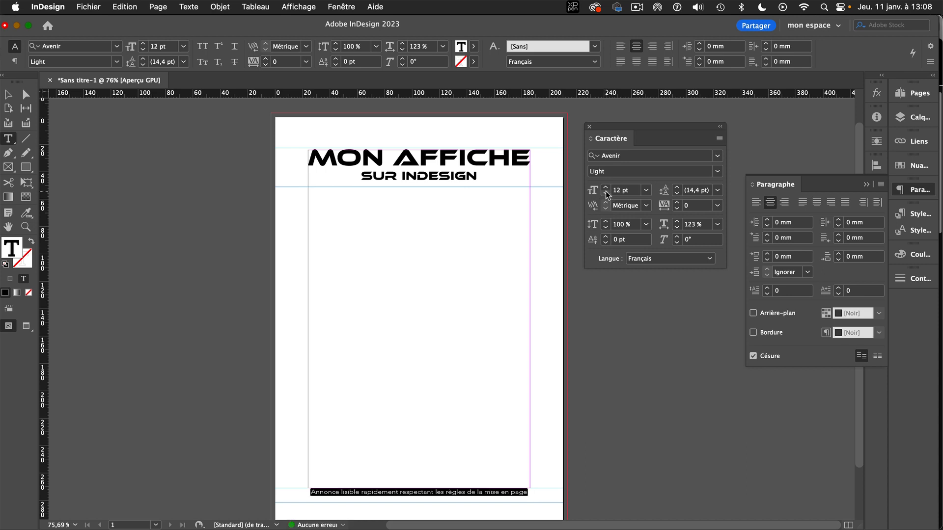
left_click(677, 222)
left_click(677, 221)
left_click(677, 222)
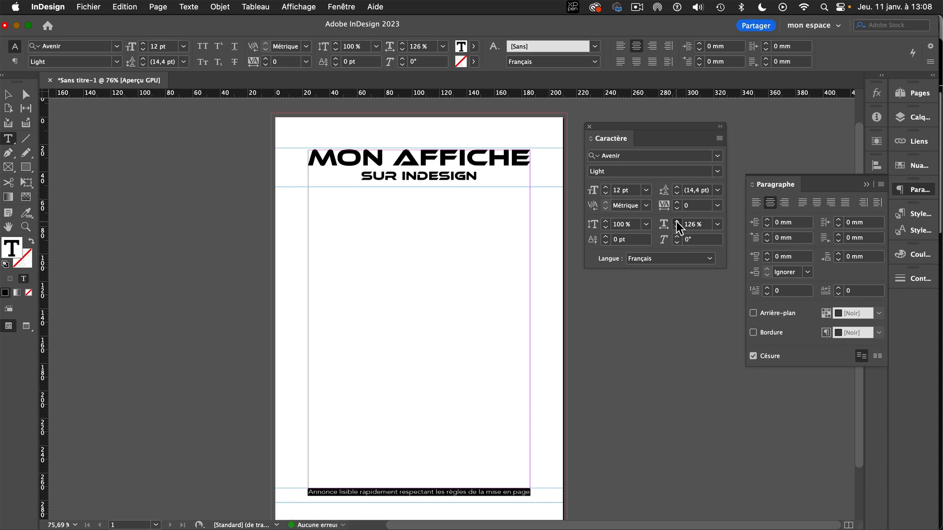
left_click(677, 222)
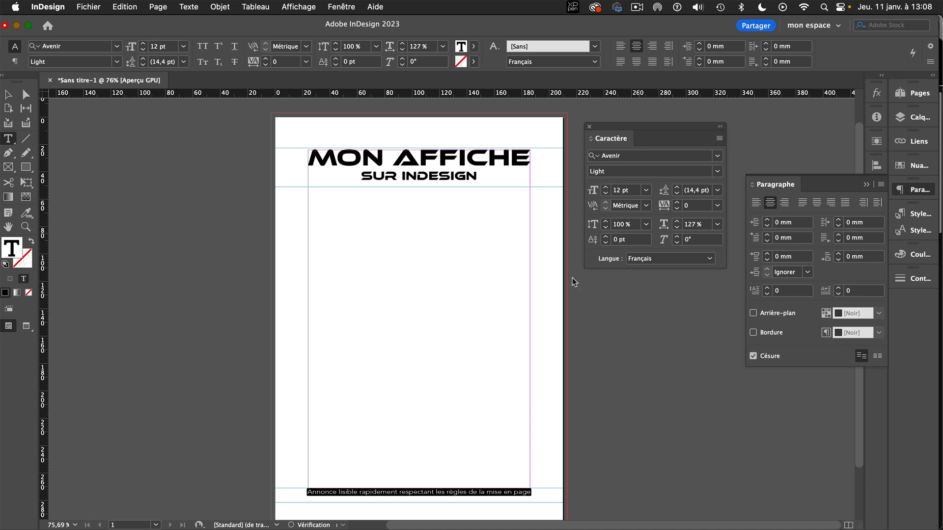
left_click(8, 95)
left_click(329, 234)
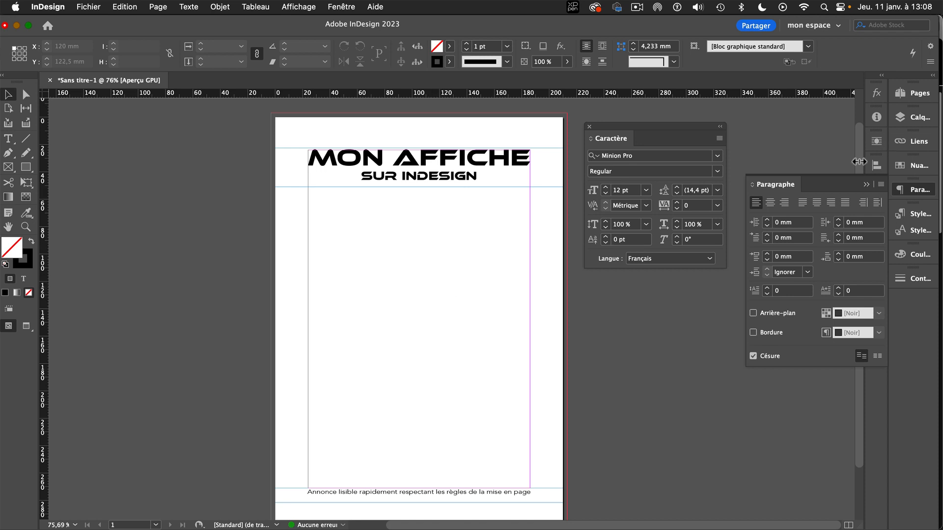
Collapse the paragraph settings, move the character settings aside, and rename the layer "Calque 1" as "texte".
left_click(866, 185)
left_click_drag(675, 126, 594, 178)
left_click(913, 117)
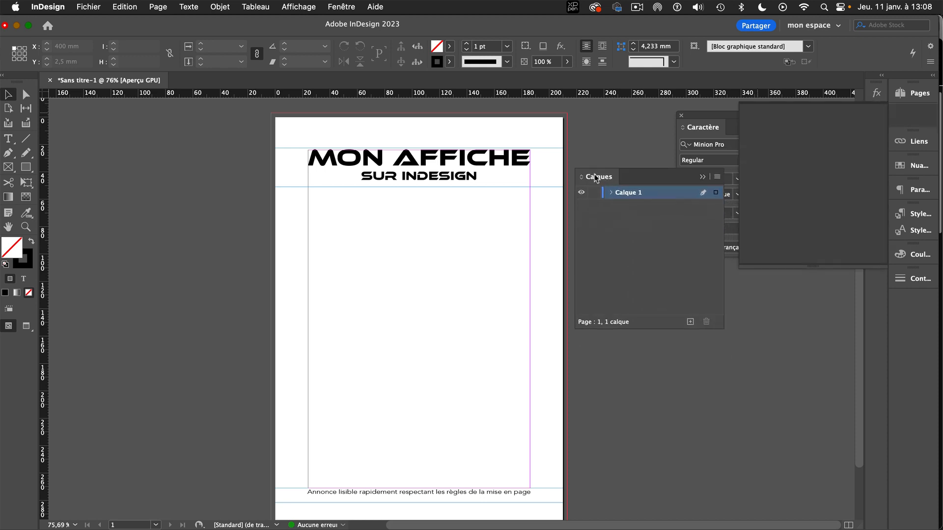
double_click(635, 196)
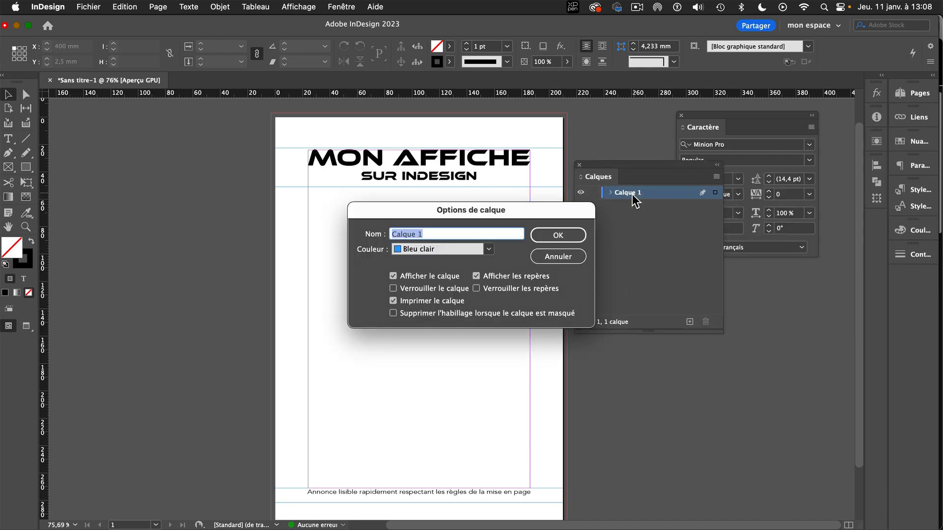
type("tes")
type("tt")
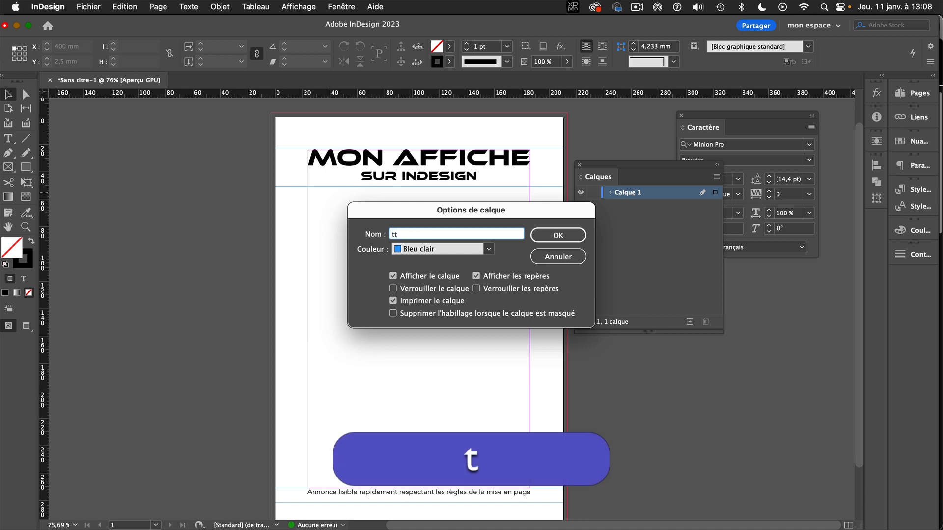
key("BackSpace")
type("est")
key("BackSpace")
key("BackSpace")
key("BackSpace")
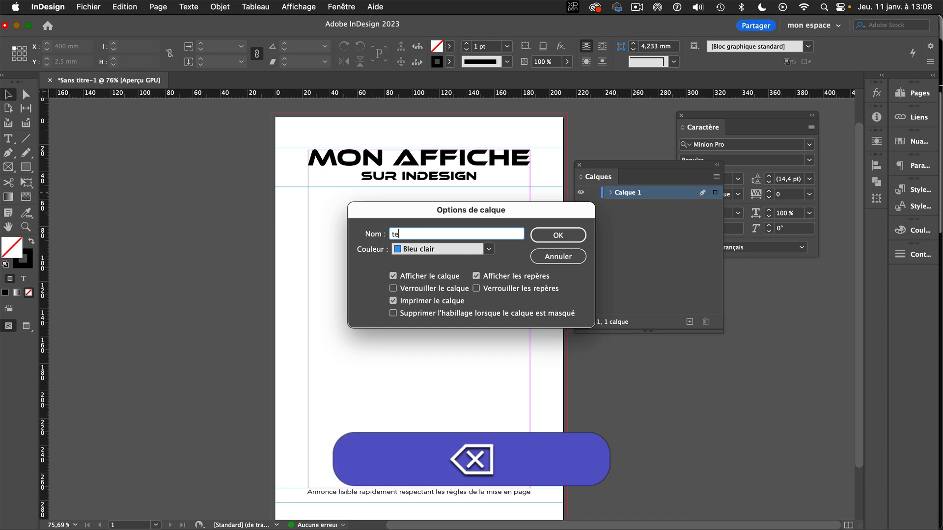
type("xte")
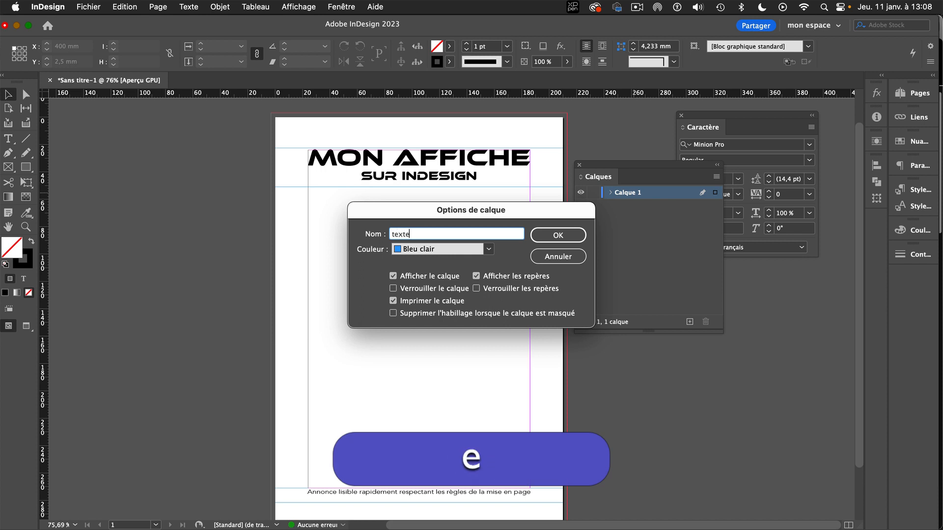
left_click(578, 237)
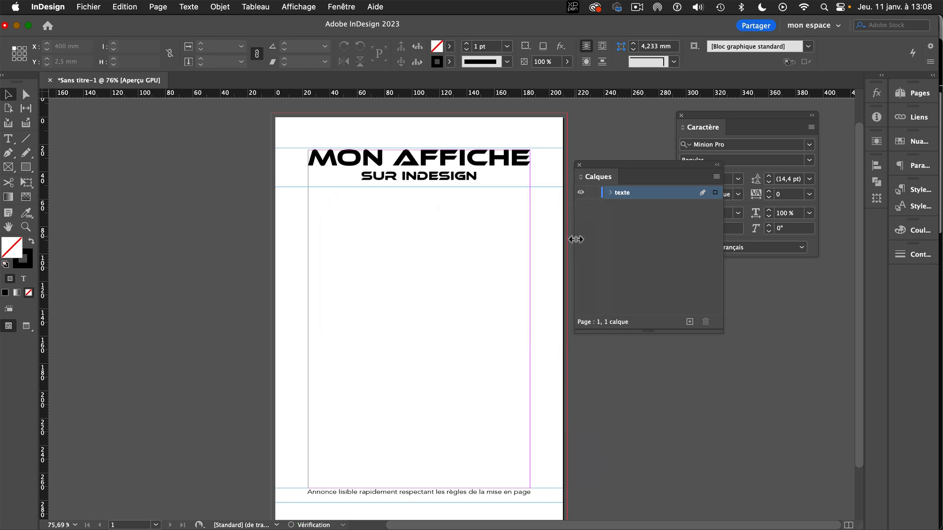
Create a new layer named "photo" above the text layer and lock the "texte" layer.
left_click(690, 322)
double_click(626, 196)
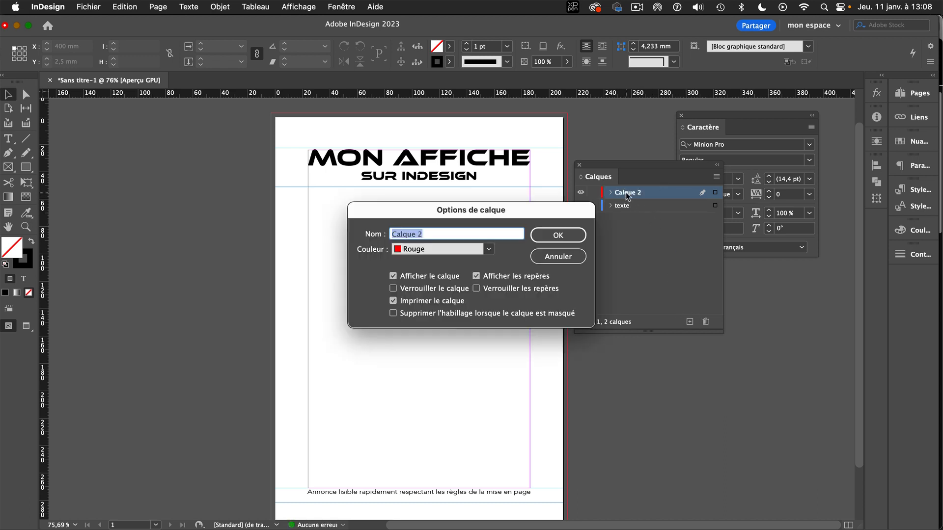
type("photo")
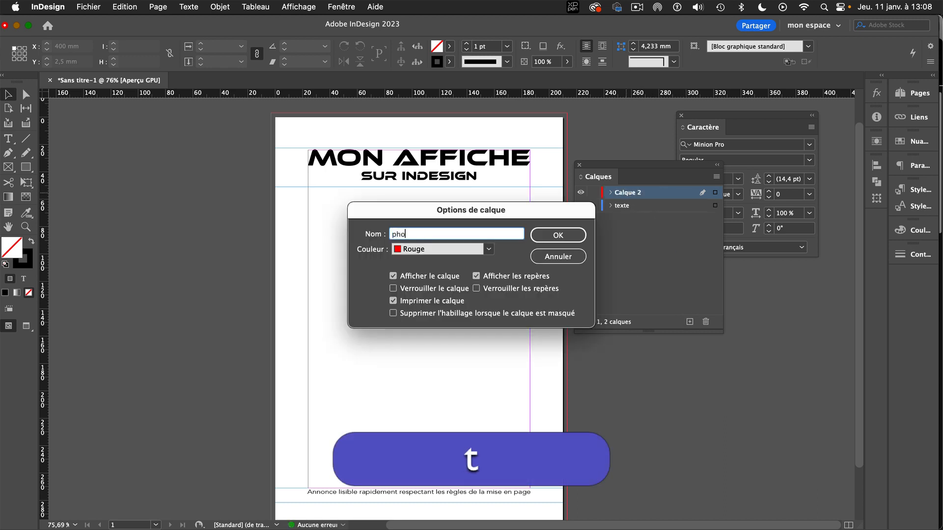
left_click(544, 236)
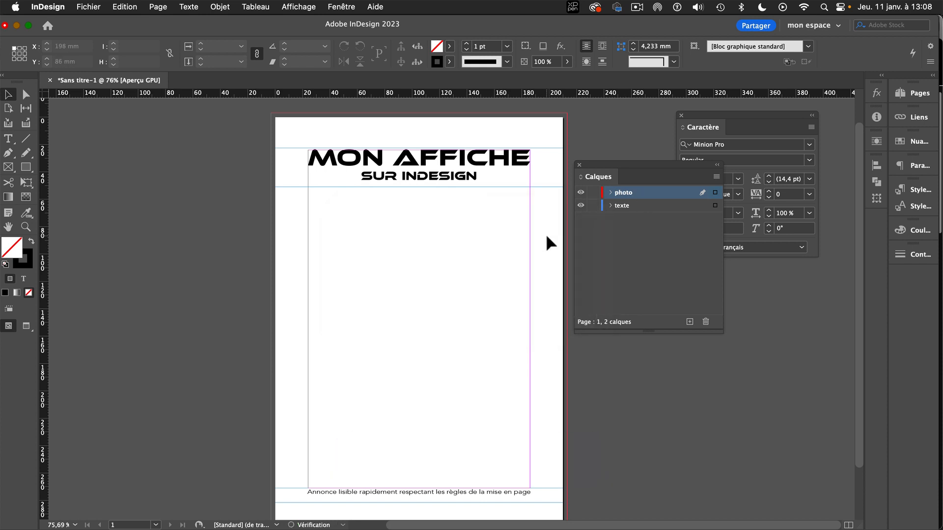
left_click(593, 206)
Switch to Adobe Bridge and filter the PHOTOS STOCK folder to portrait-oriented images.
mouse_move(584, 525)
left_click(526, 508)
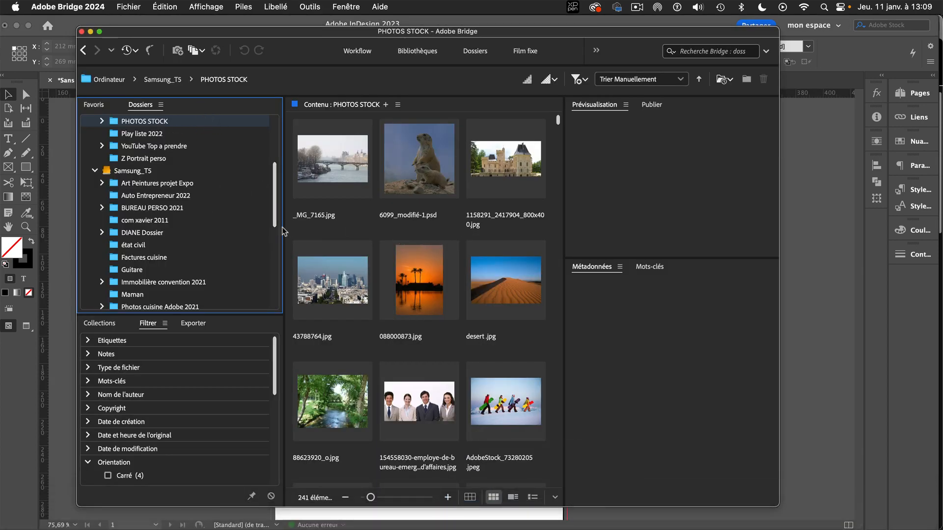
mouse_move(275, 217)
left_mouse_down()
mouse_move(275, 252)
mouse_move(275, 218)
left_mouse_up()
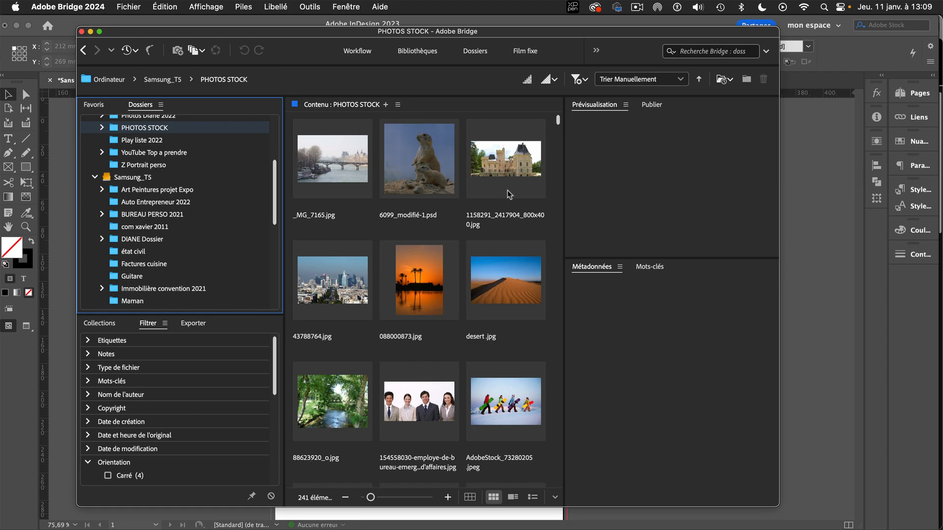
left_click_drag(557, 120, 557, 185)
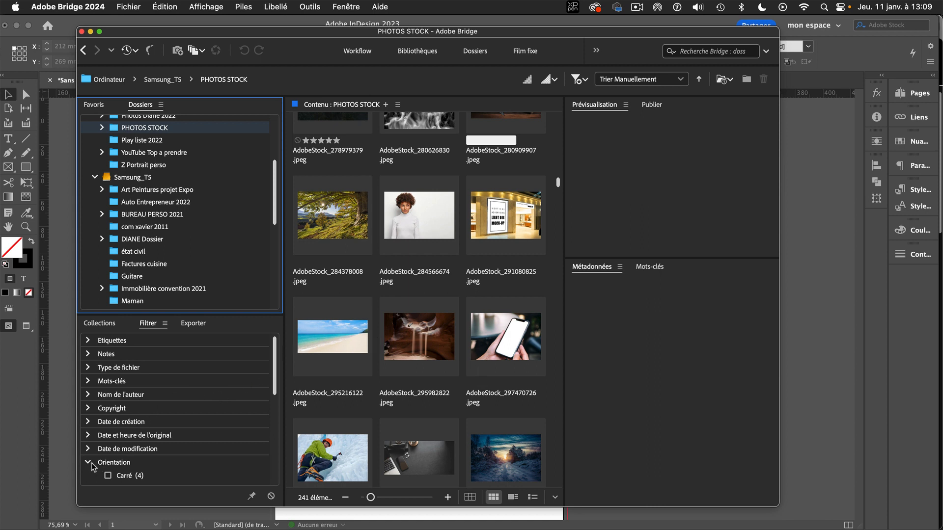
left_click_drag(274, 390, 269, 428)
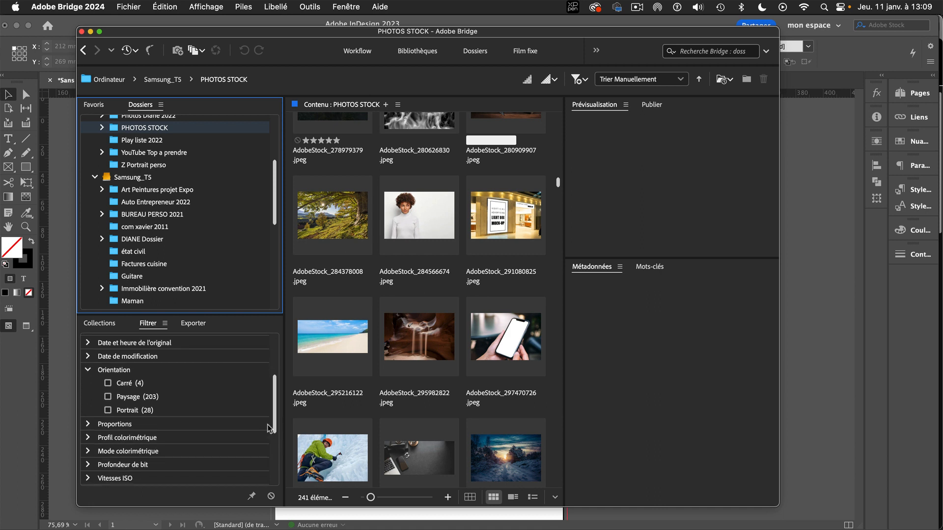
left_click(108, 410)
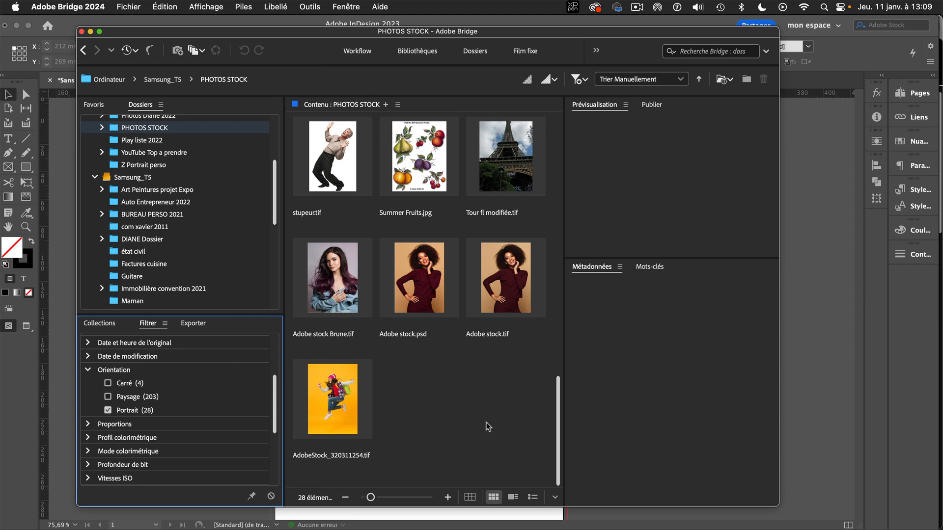
Place "Adobe stock.psd" from Bridge on the poster below the title, starting at the left margin, about 145 × 207 mm.
left_click(432, 284)
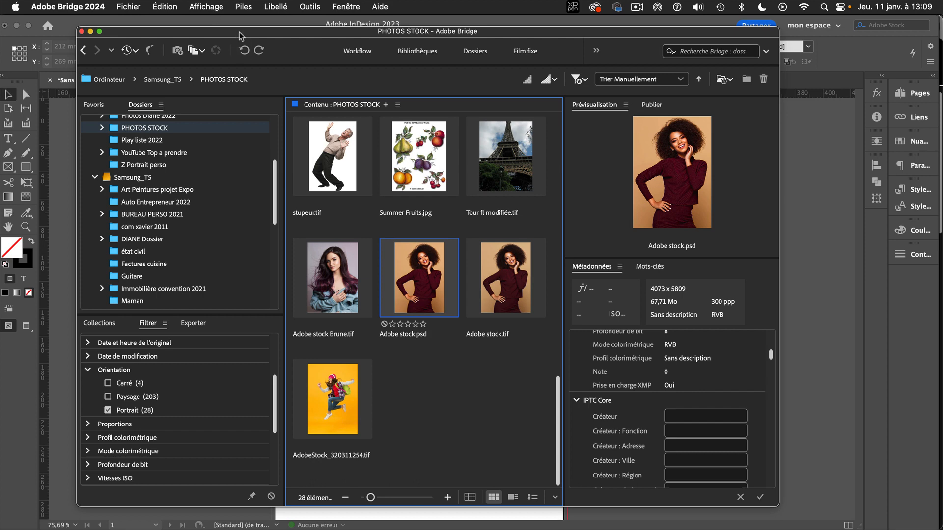
left_click_drag(241, 35, 509, 49)
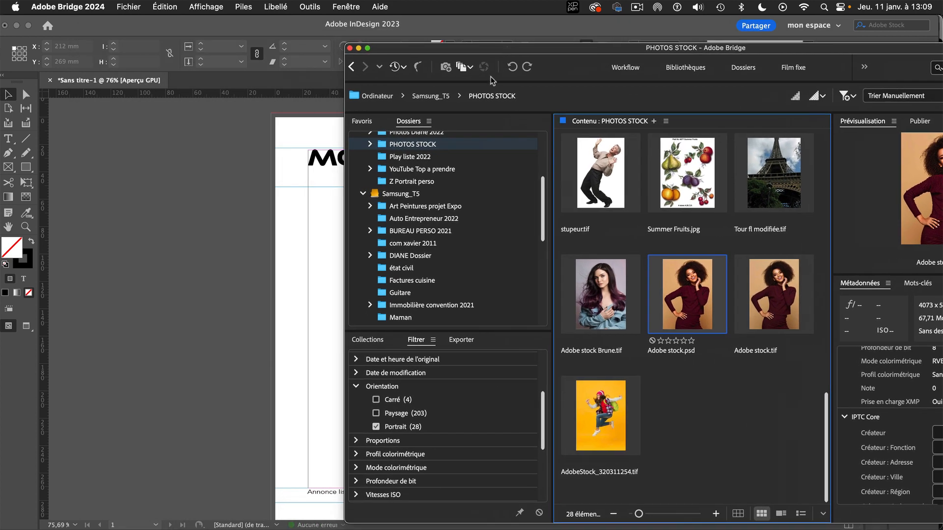
left_click_drag(698, 289, 307, 252)
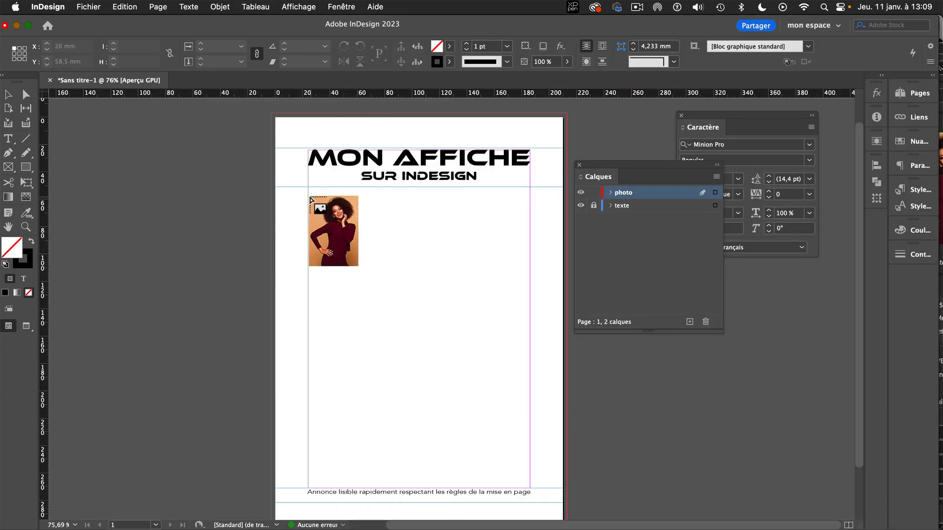
left_click_drag(307, 194, 588, 481)
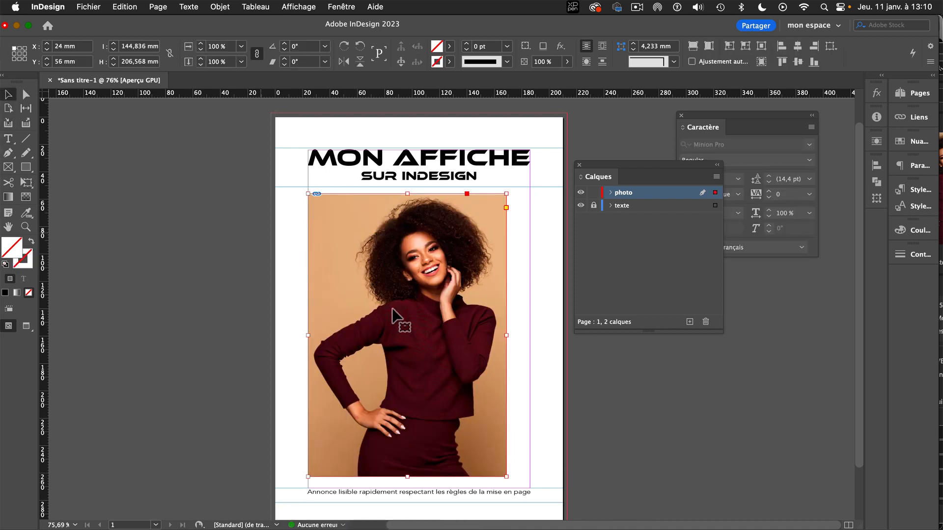
Enlarge the photo frame to 162 × 215 mm to reach the right and bottom margins, and fill it proportionally with the image.
left_click_drag(506, 336, 529, 335)
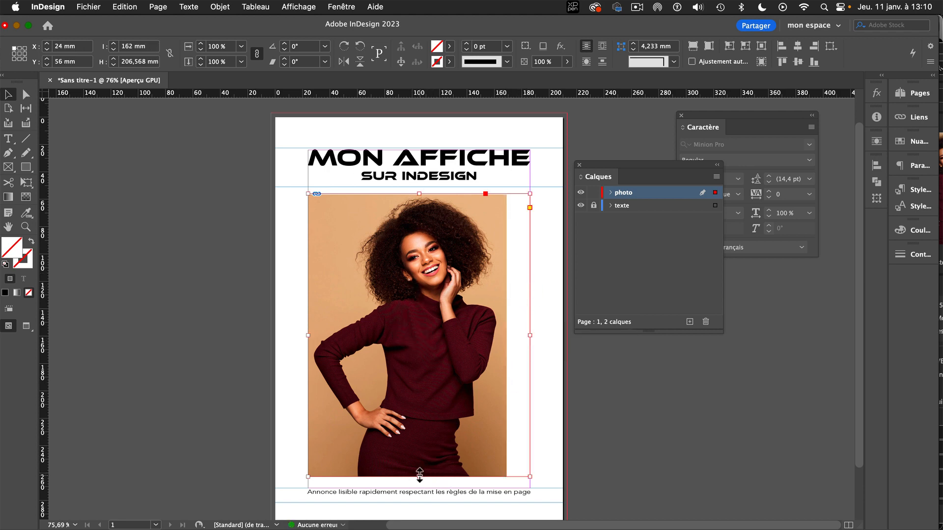
left_click_drag(419, 474, 420, 488)
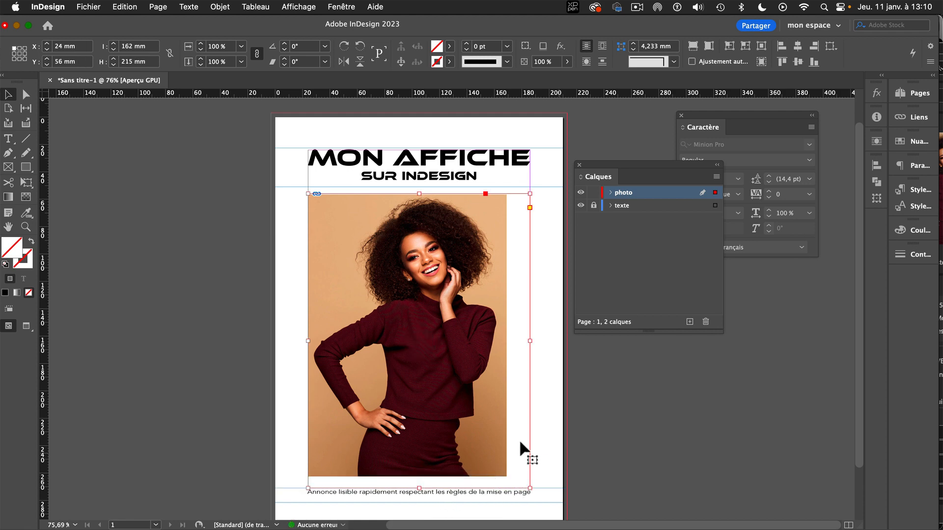
right_click(422, 233)
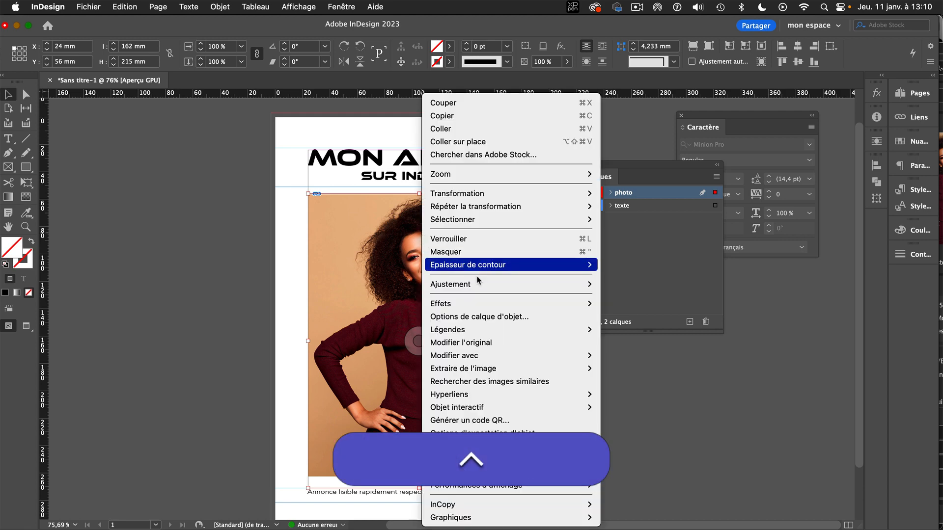
mouse_move(479, 284)
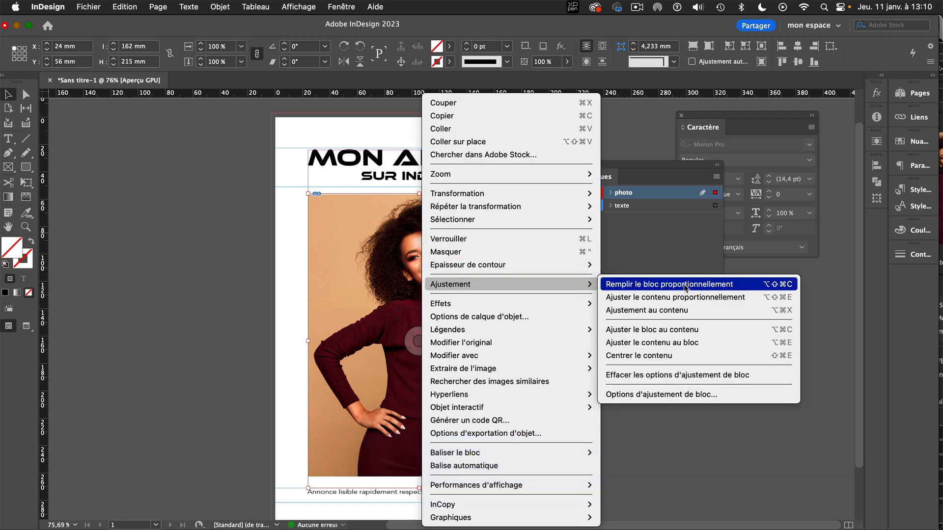
left_click(683, 287)
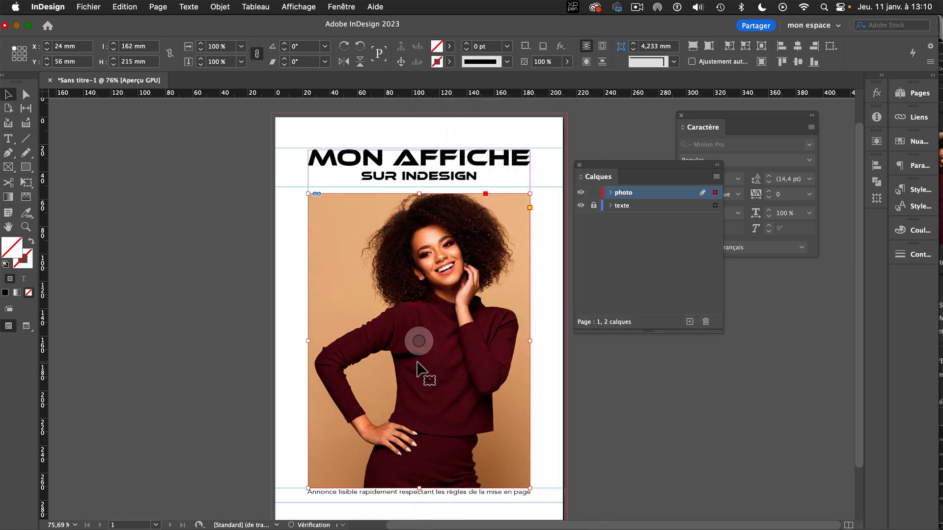
Shift the image slightly down inside its frame and nudge the photo frame slightly upward.
left_click_drag(423, 335, 423, 339)
left_click(269, 297)
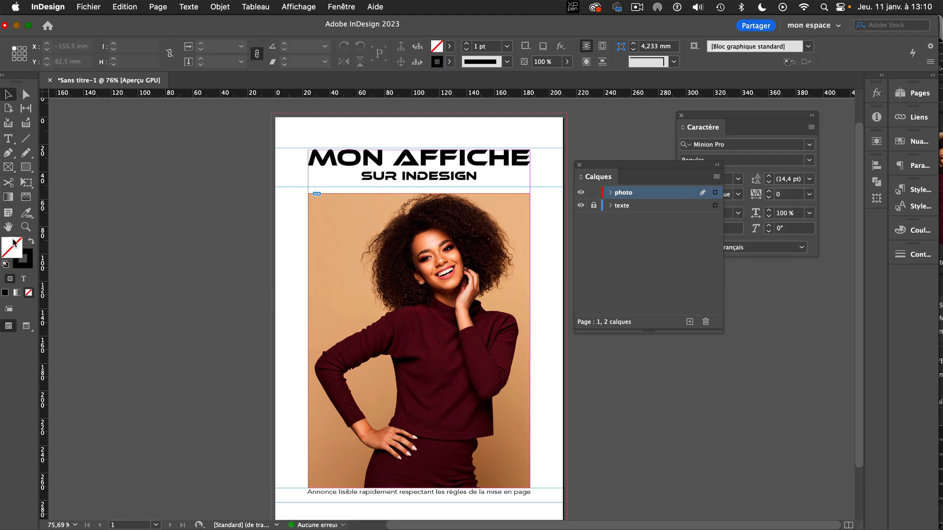
left_click(419, 341)
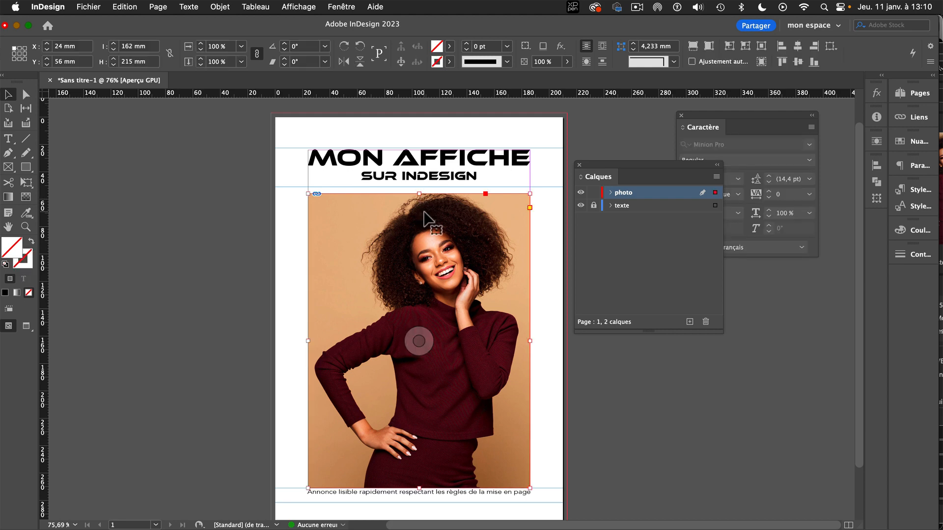
key("Up")
key("Up")
key("Up")
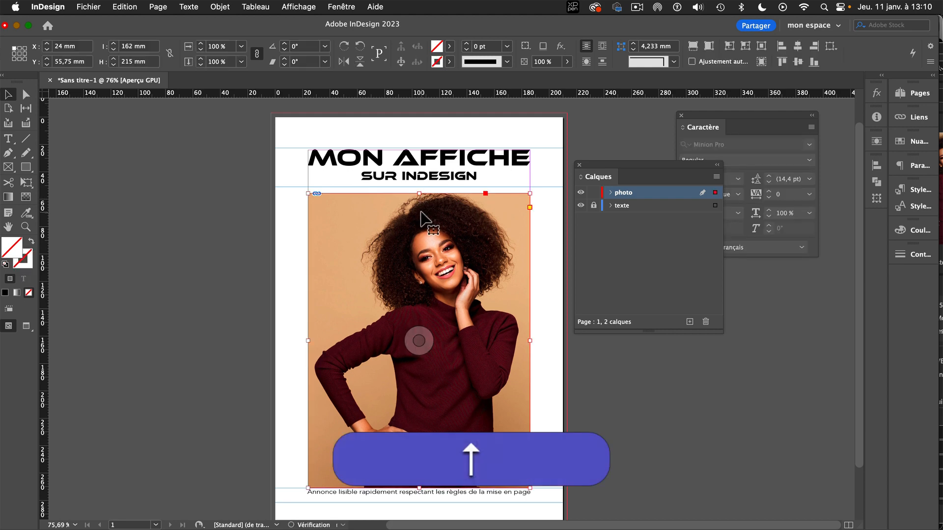
left_click(208, 240)
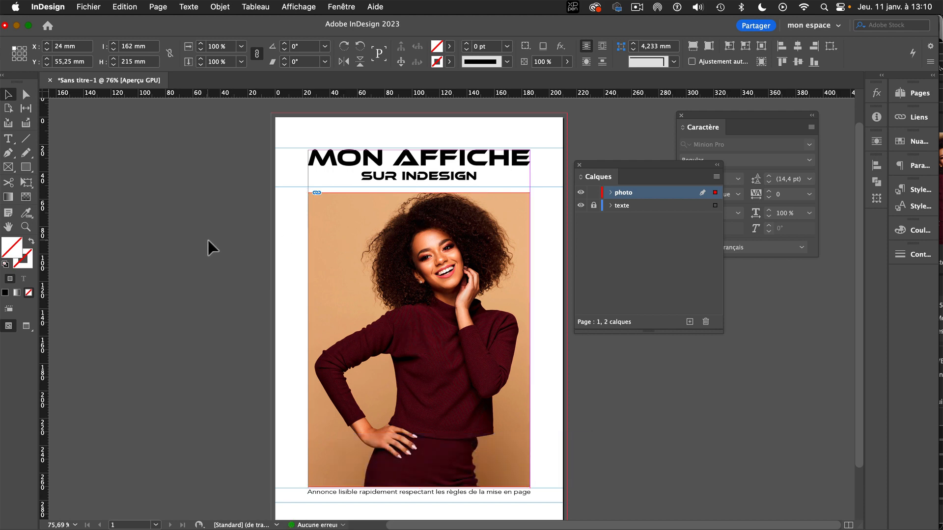
Preview the poster without guides and frame edges, and return to the normal view.
left_click(27, 326)
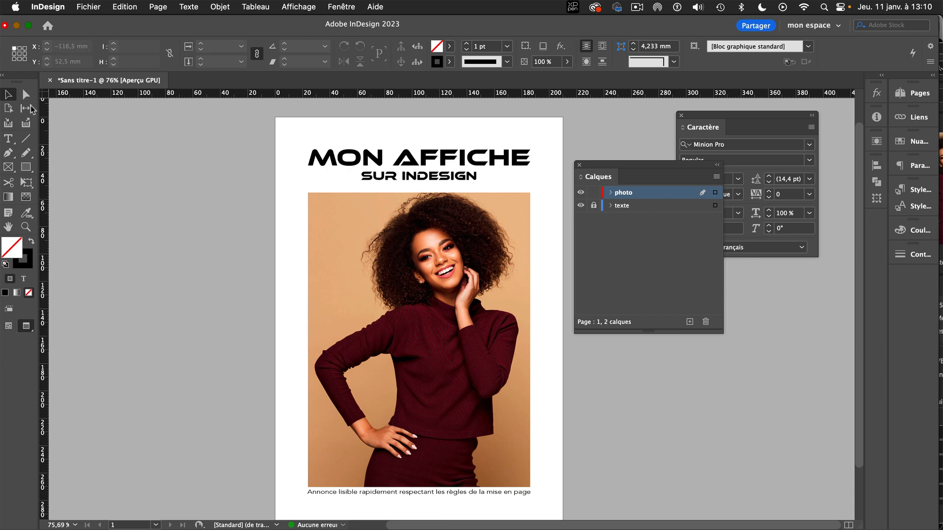
left_click(8, 326)
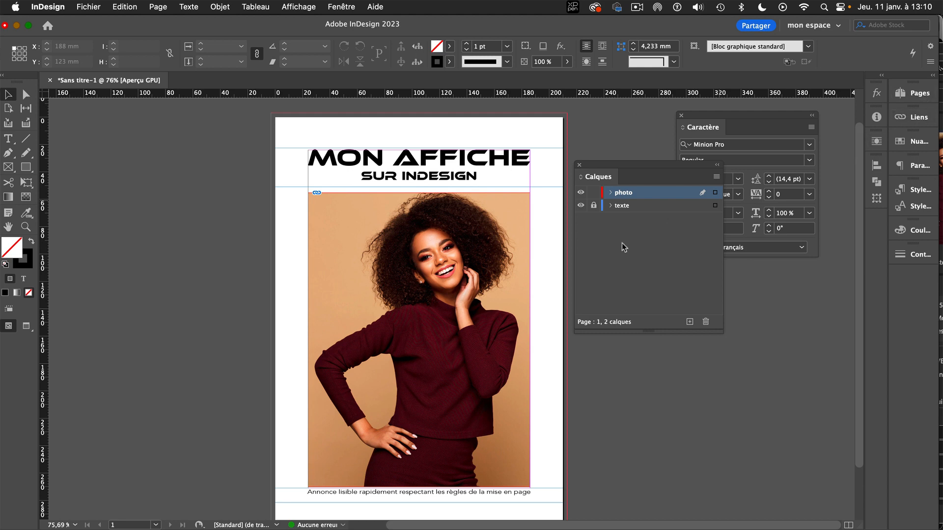
Create a new layer named "fond" above the existing layers and lock the photo layer.
left_click(610, 246)
left_click(659, 192)
left_click(689, 322)
double_click(633, 196)
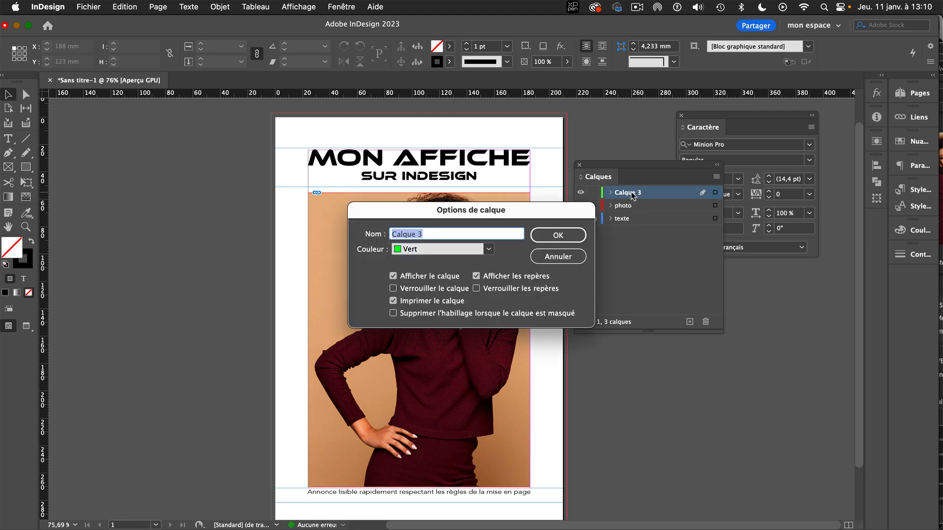
type("fon")
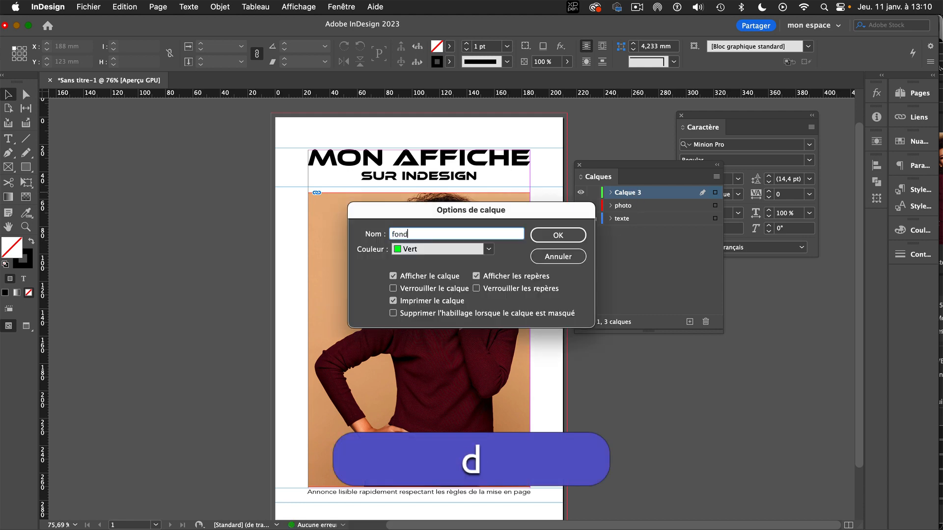
type("d")
left_click(555, 238)
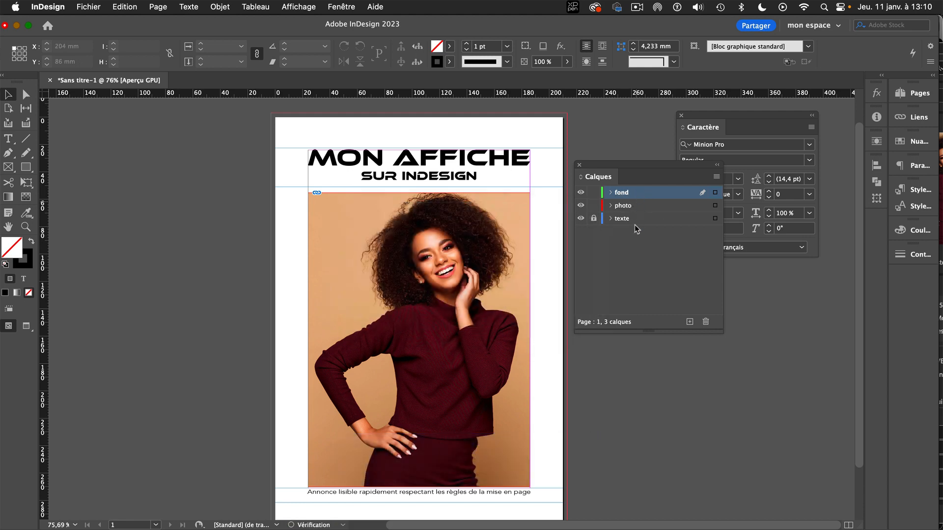
left_click(593, 205)
Sample the photo's light orange backdrop with the Eyedropper as the fill colour and set the stroke to none.
left_click(916, 143)
left_click_drag(773, 138, 642, 105)
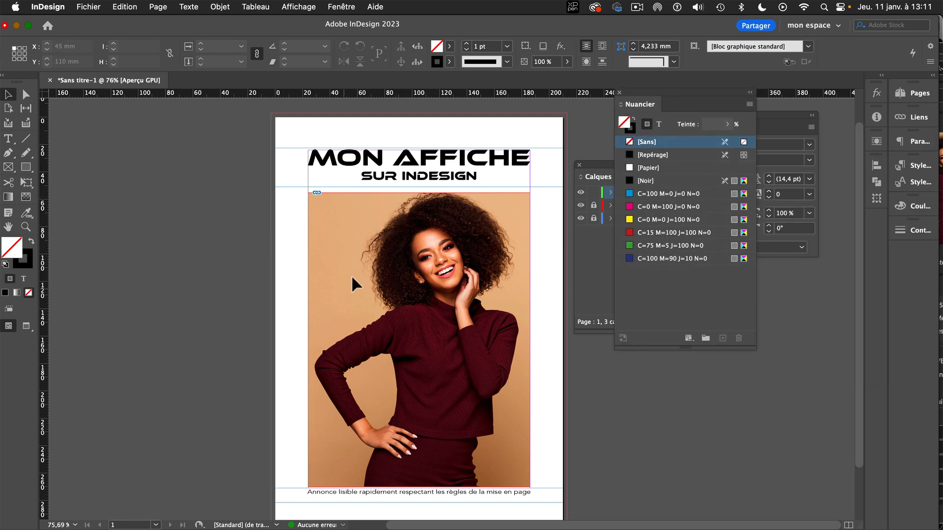
left_click(27, 215)
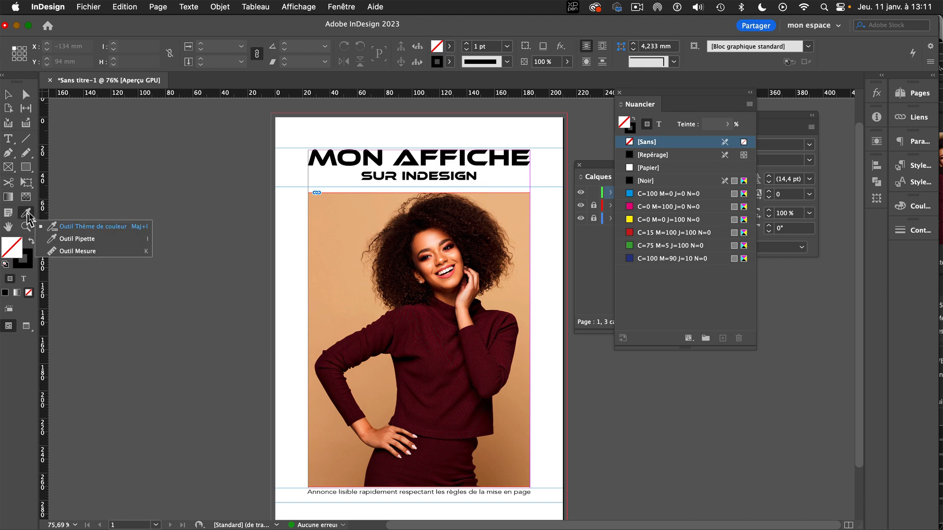
left_click(73, 239)
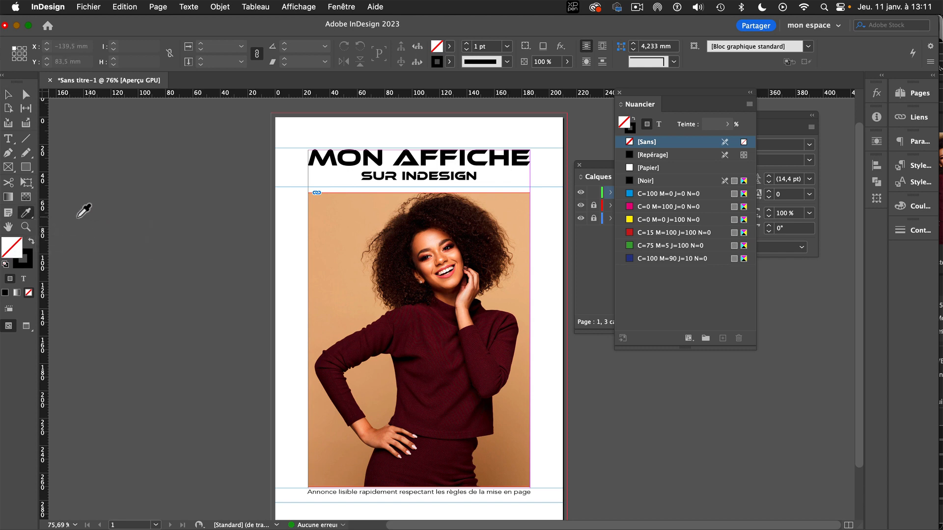
left_click(338, 277)
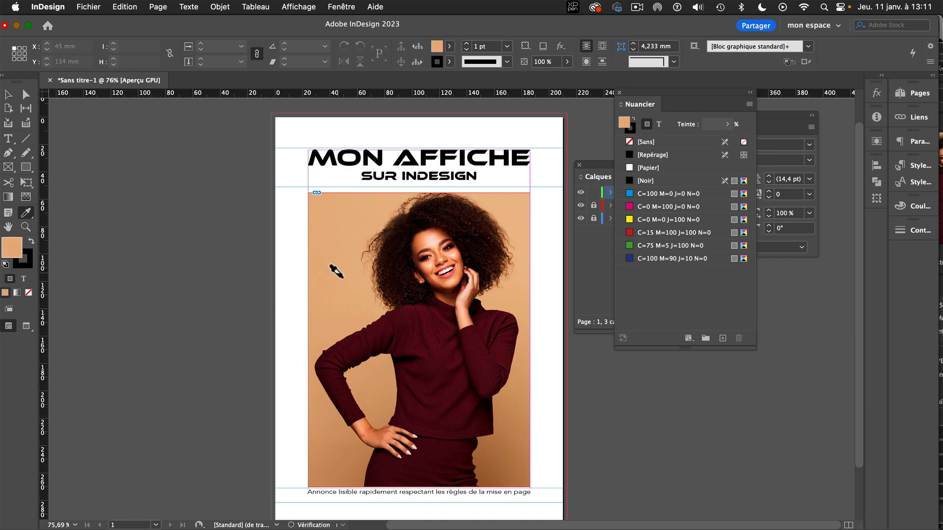
left_click(25, 265)
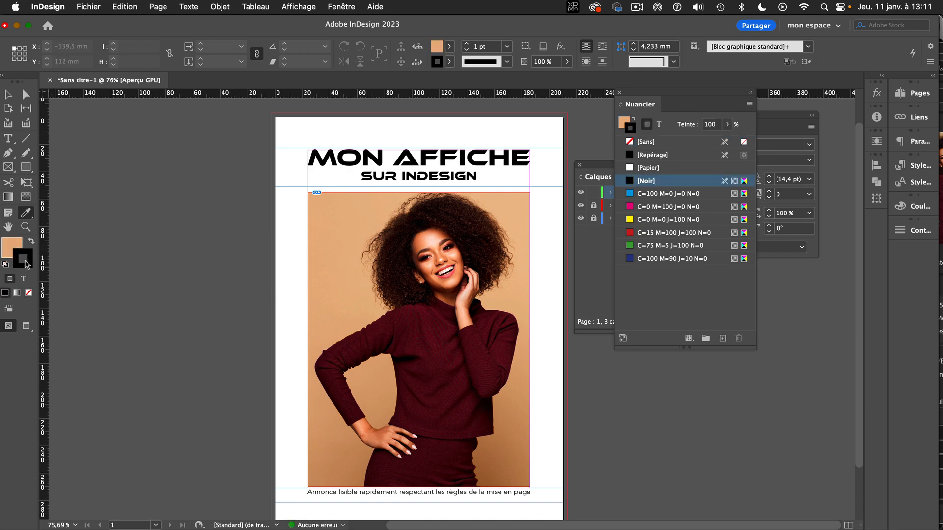
left_click(29, 293)
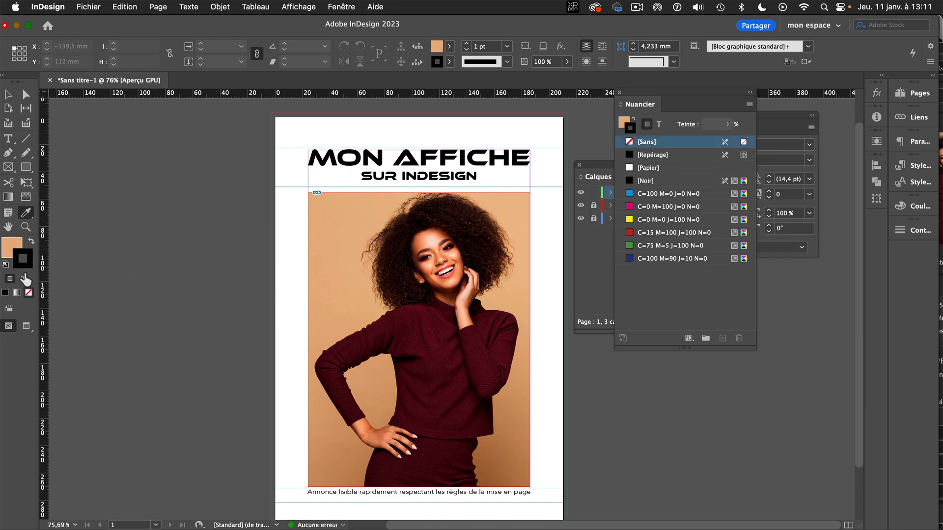
left_click(10, 245)
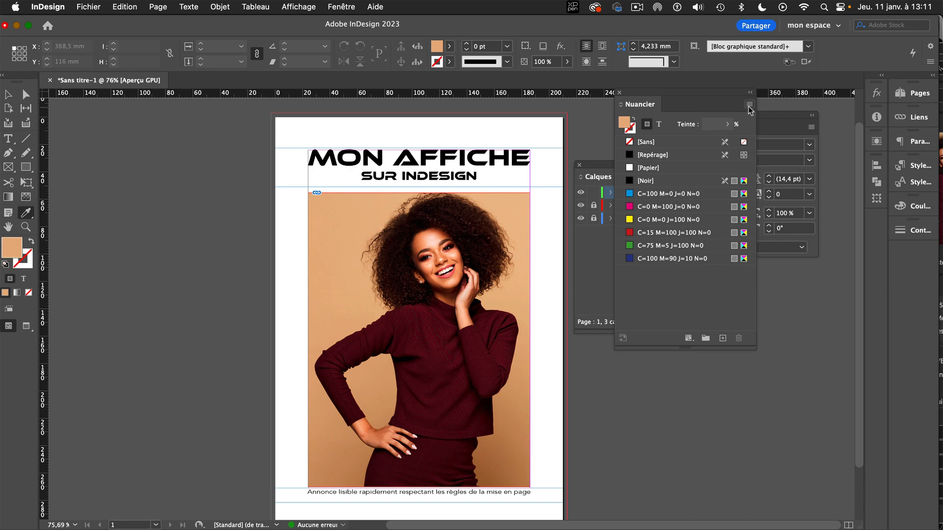
Delete all unused swatches and add the sampled fill colour as the swatch R=217 V=176 B=132.
left_click(749, 104)
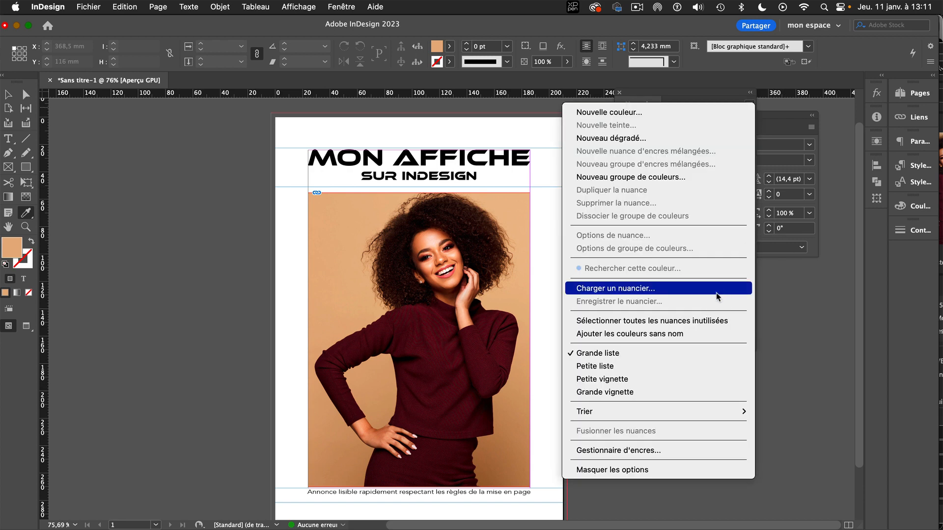
left_click(674, 96)
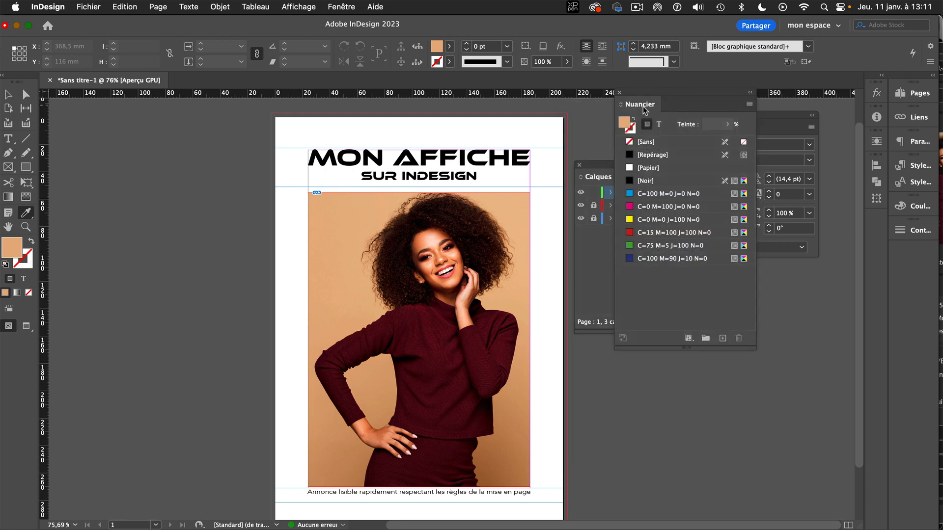
left_click_drag(643, 106, 577, 109)
left_click(682, 108)
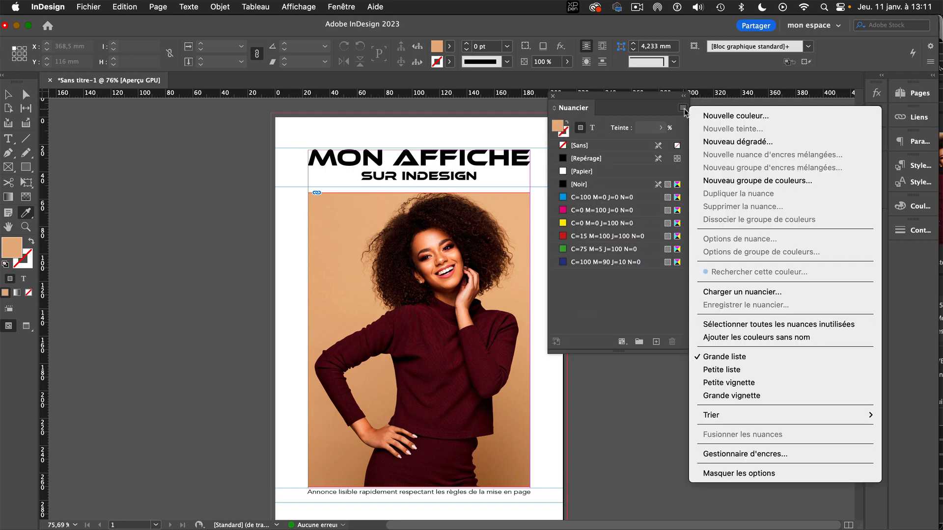
left_click(768, 324)
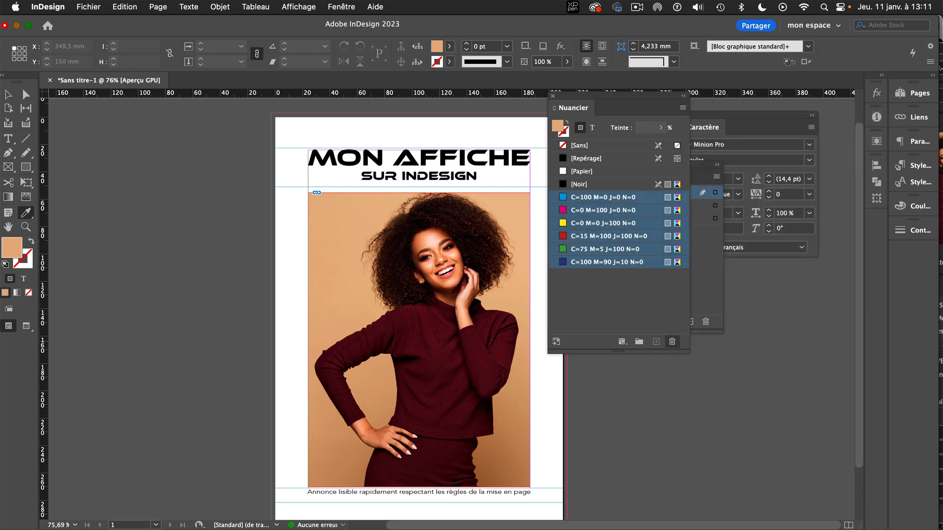
left_click(672, 342)
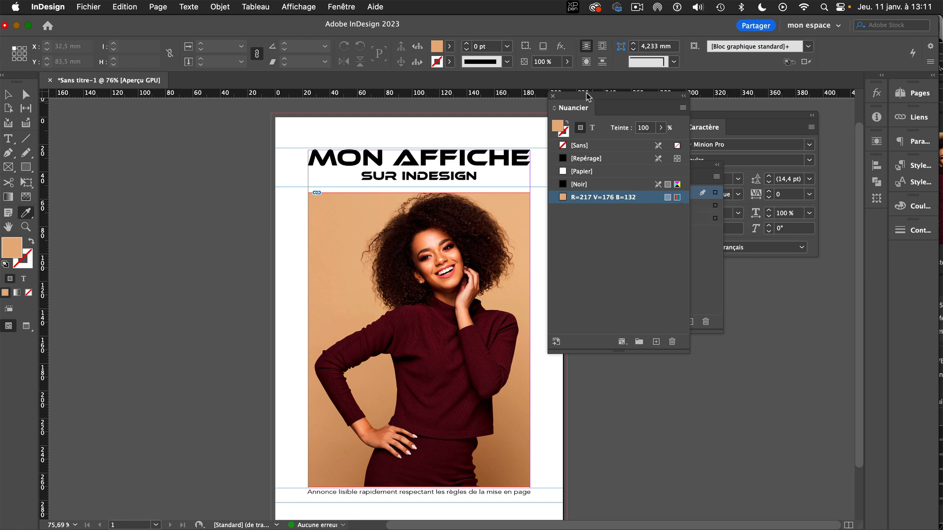
left_click_drag(586, 95, 641, 66)
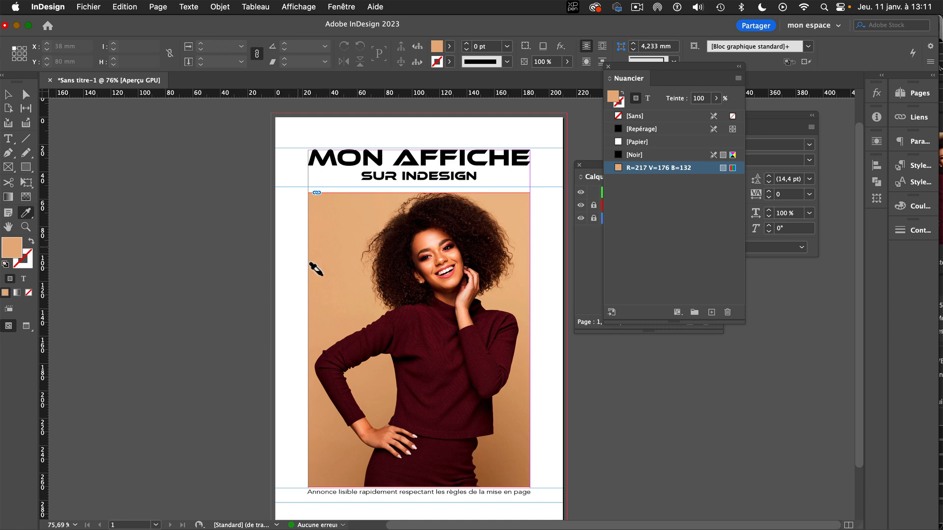
Draw a 216 × 303 mm rectangle filled with the sampled colour, covering the whole page out to the bleed edges.
left_click(8, 95)
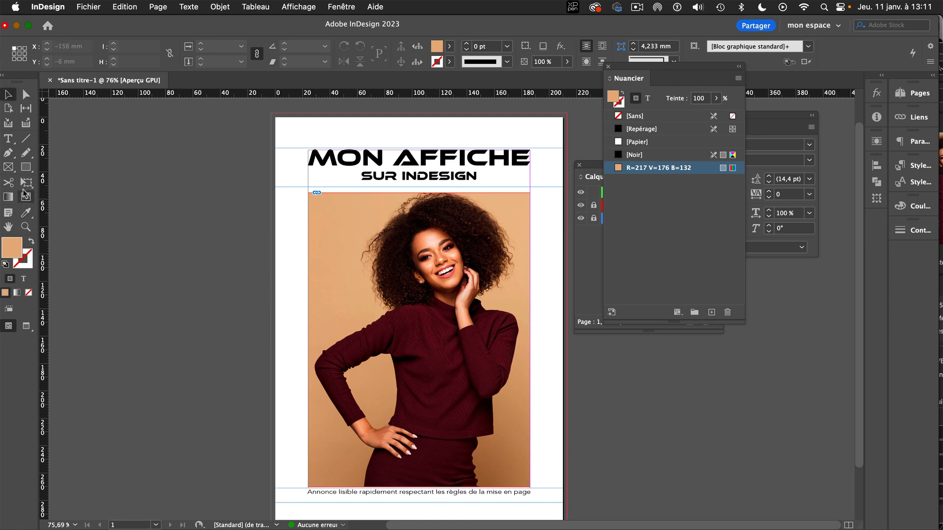
left_click(26, 168)
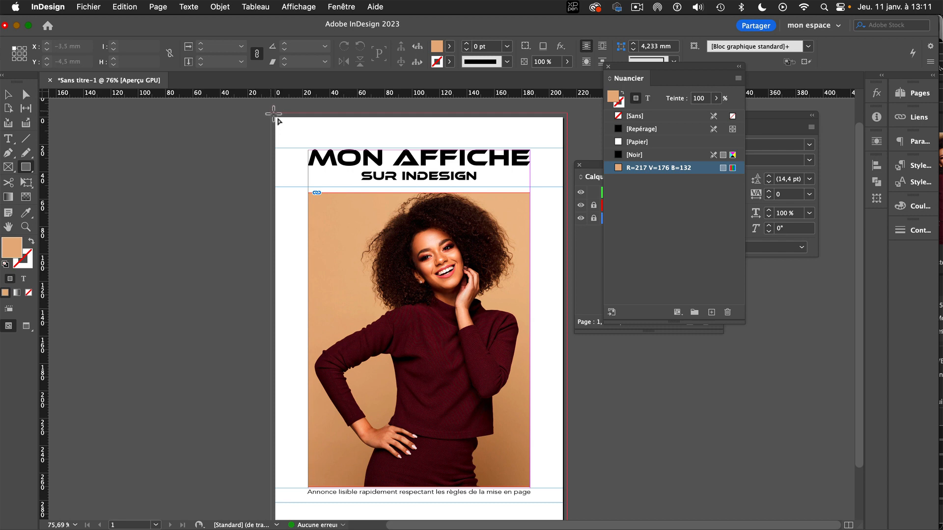
left_click_drag(273, 114, 567, 512)
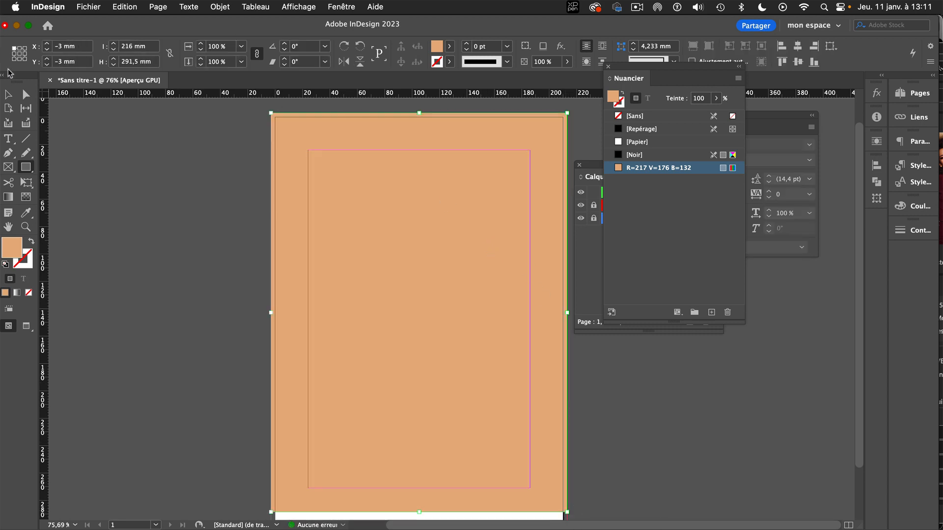
left_click(8, 94)
key("space")
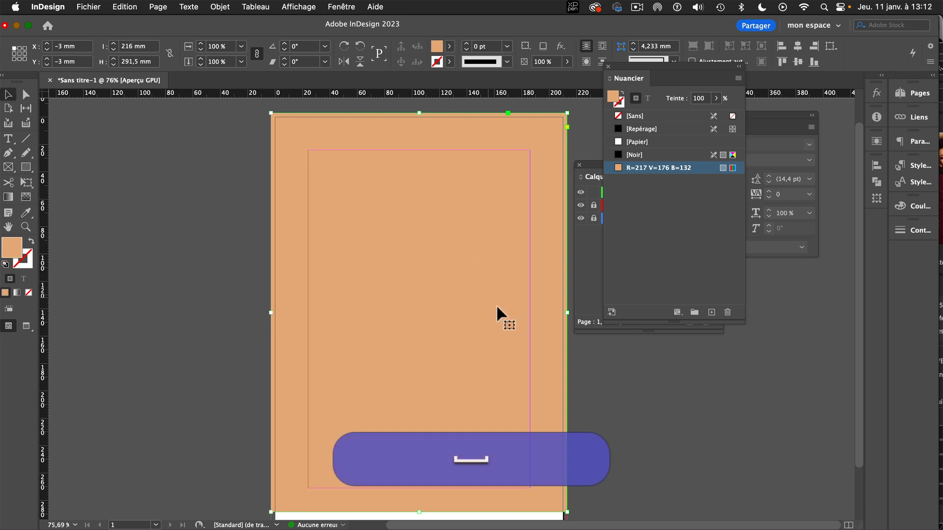
left_click_drag(438, 301, 436, 235)
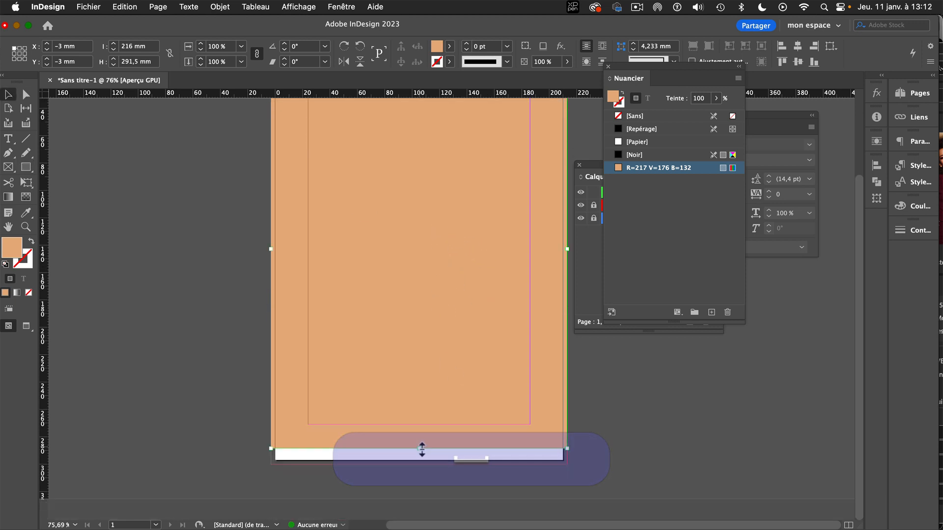
left_click_drag(422, 449, 422, 464)
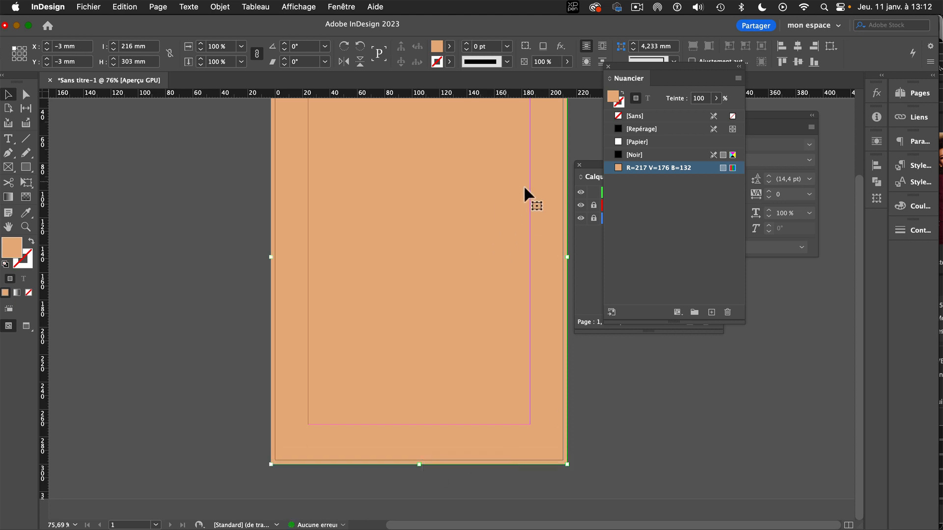
Move the "fond" layer below the photo and texte layers.
left_click(588, 278)
left_click(631, 196)
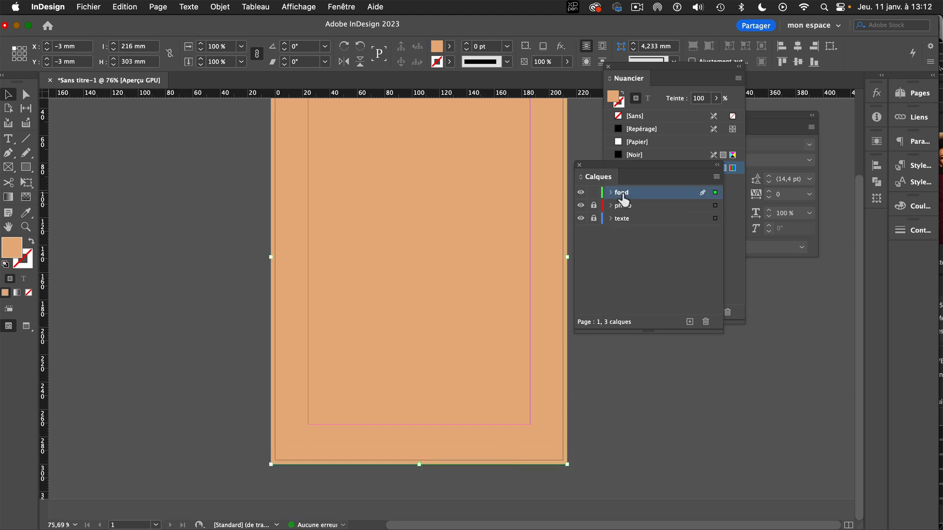
left_click(581, 192)
left_click(581, 192)
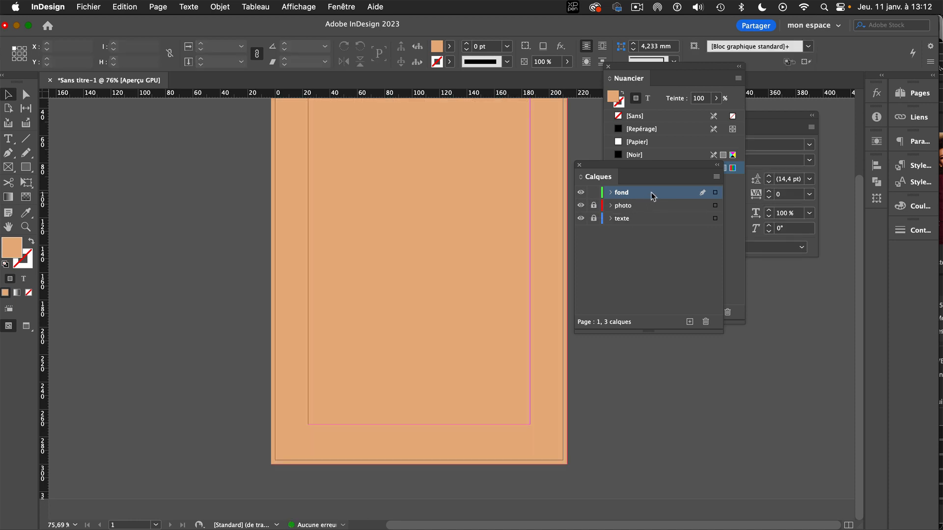
left_click_drag(651, 193, 650, 230)
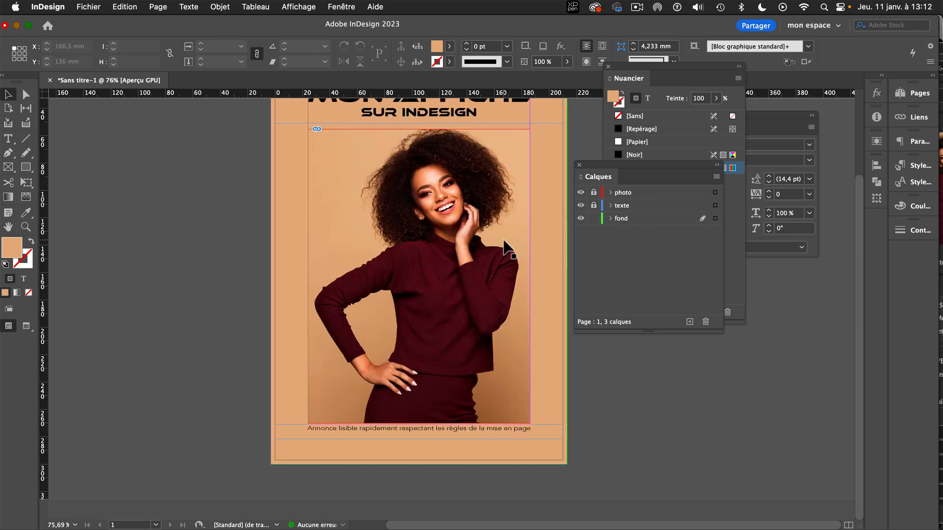
Unlock the photo layer and give the photo frame a 1 pt brown stroke sampled near the photo's lower edge, with no fill.
left_click(495, 221)
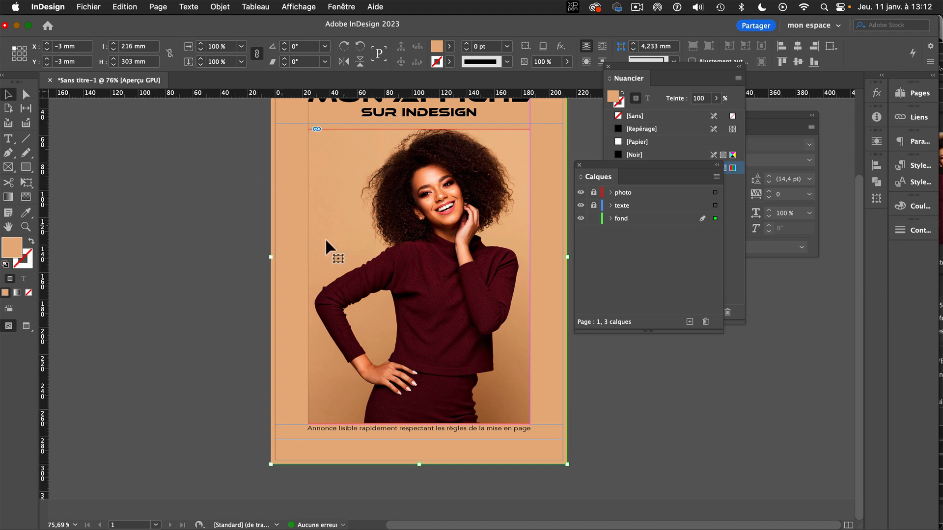
left_click(99, 142)
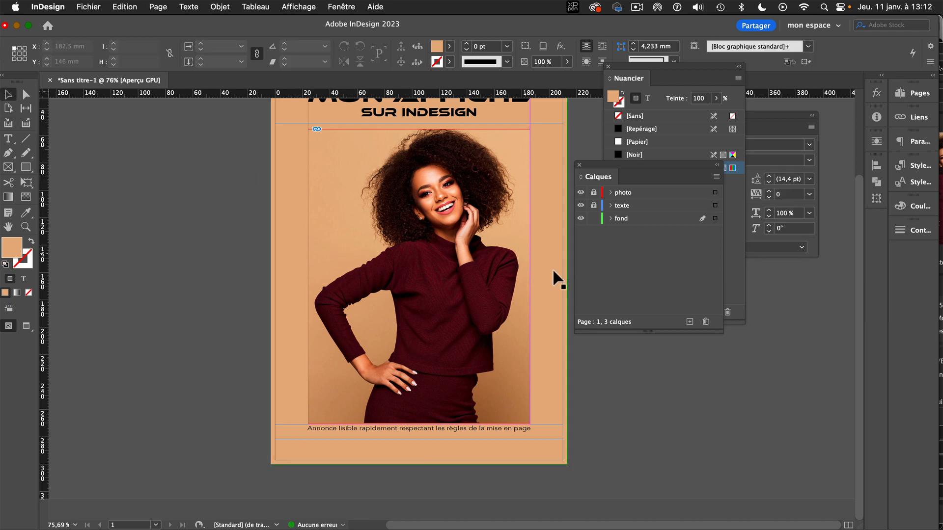
left_click(593, 192)
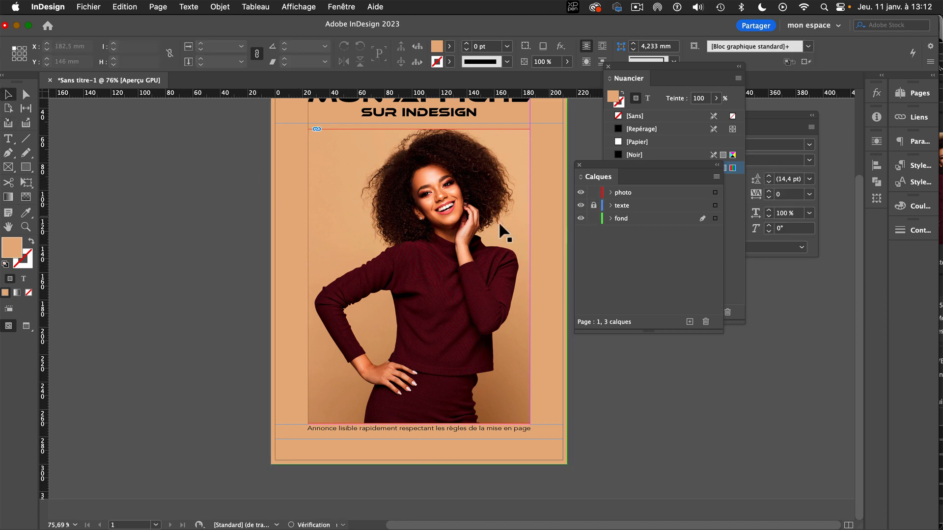
left_click(418, 275)
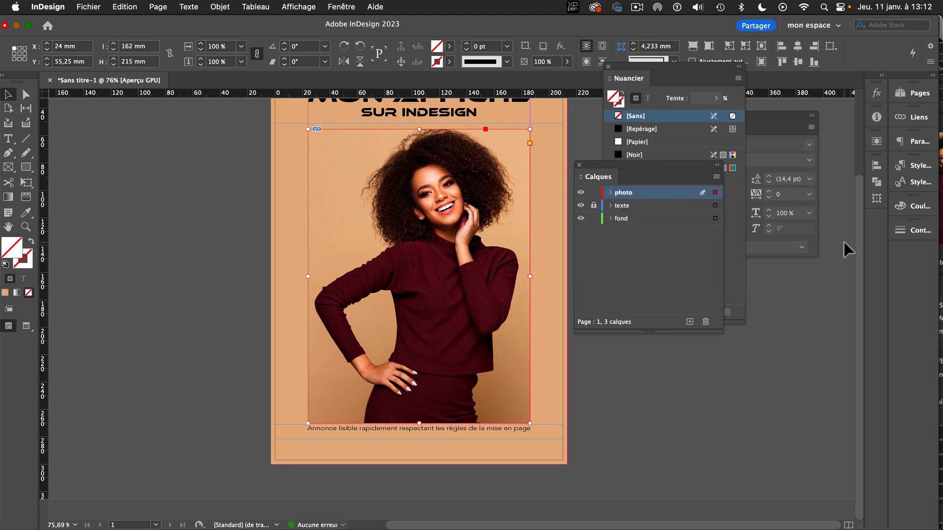
left_click(651, 66)
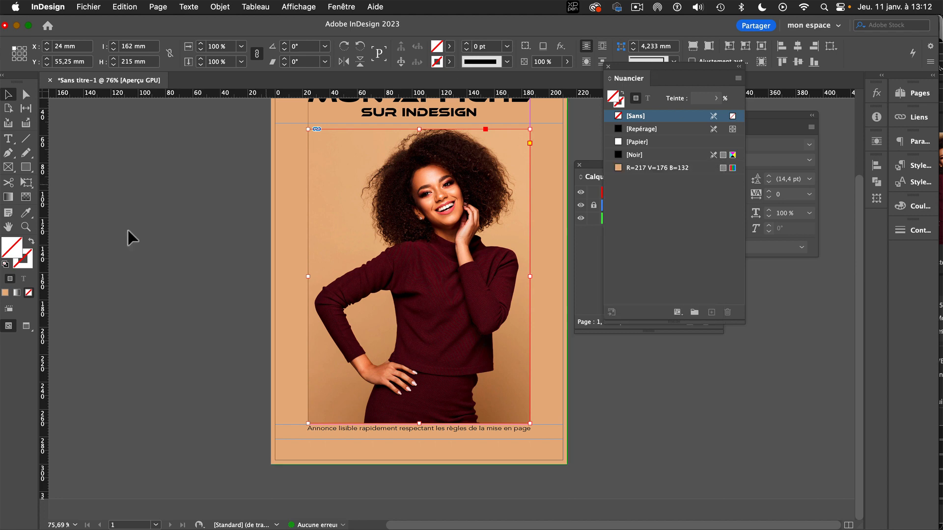
left_click(26, 212)
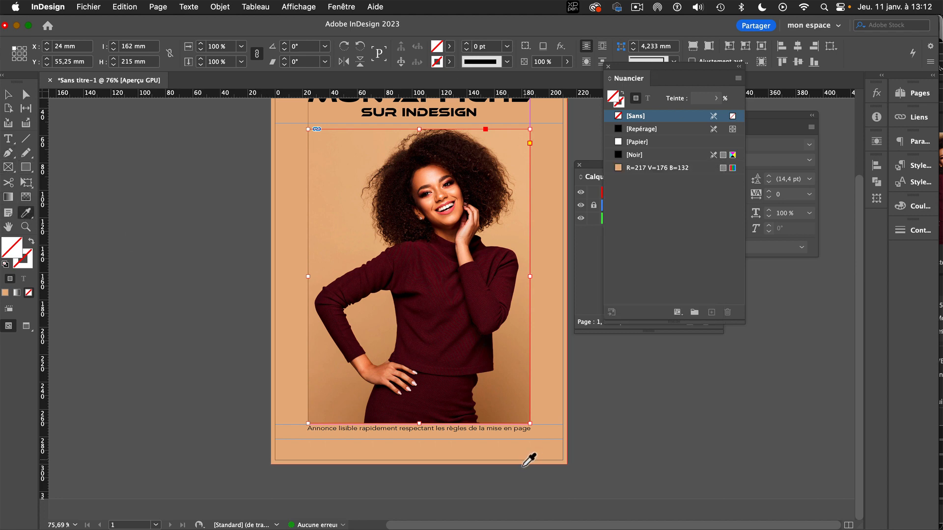
left_click(471, 411)
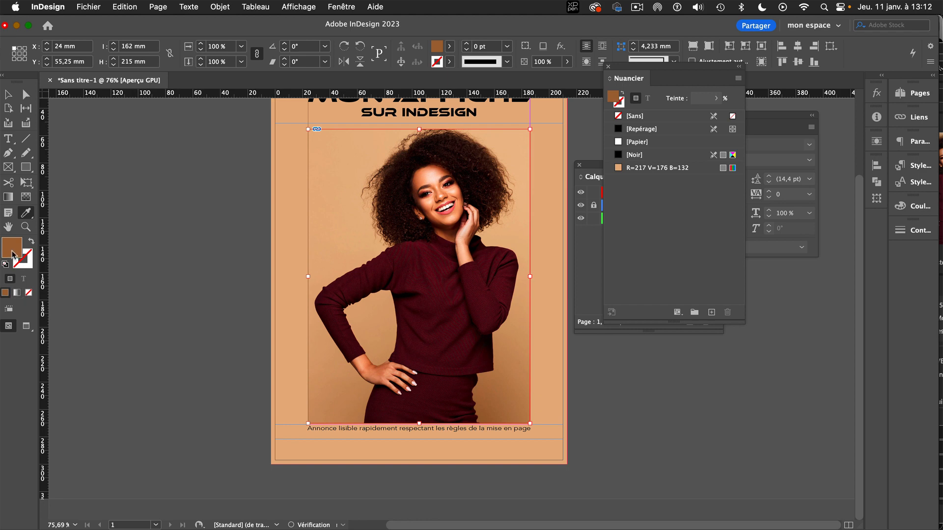
left_click(31, 241)
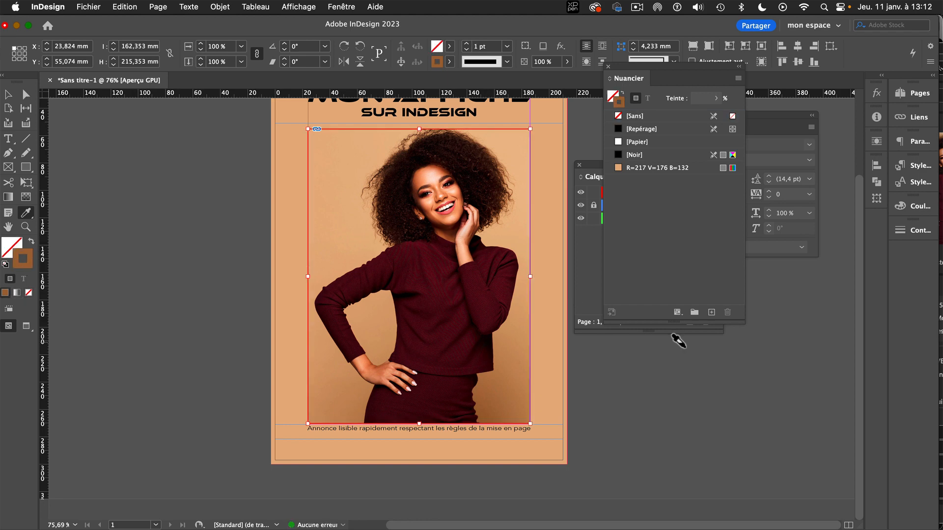
Set the photo frame's stroke weight to 0,5 pt and add its brown colour as a swatch.
left_click(913, 230)
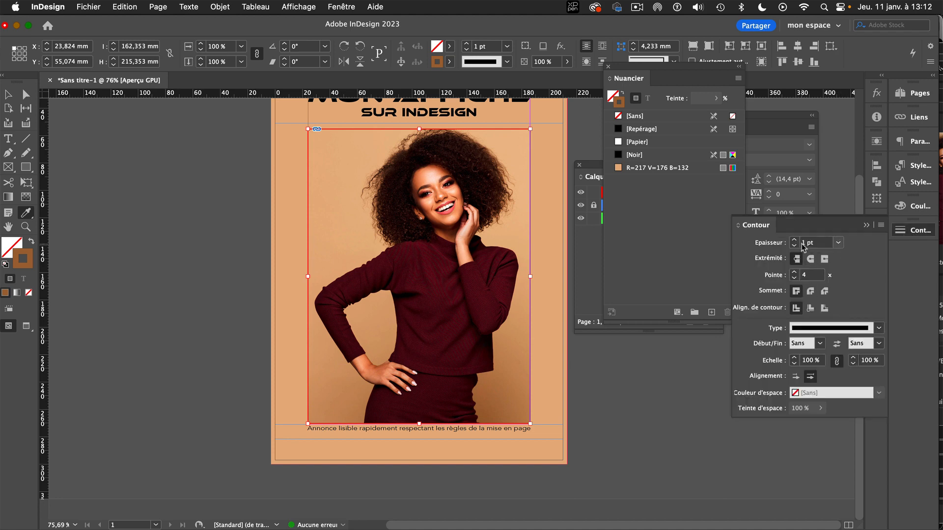
left_click(840, 245)
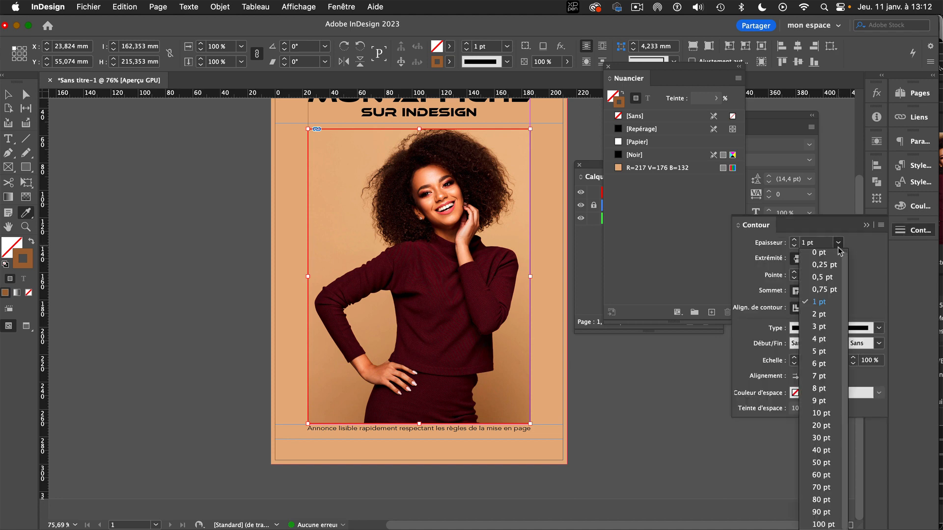
left_click(830, 279)
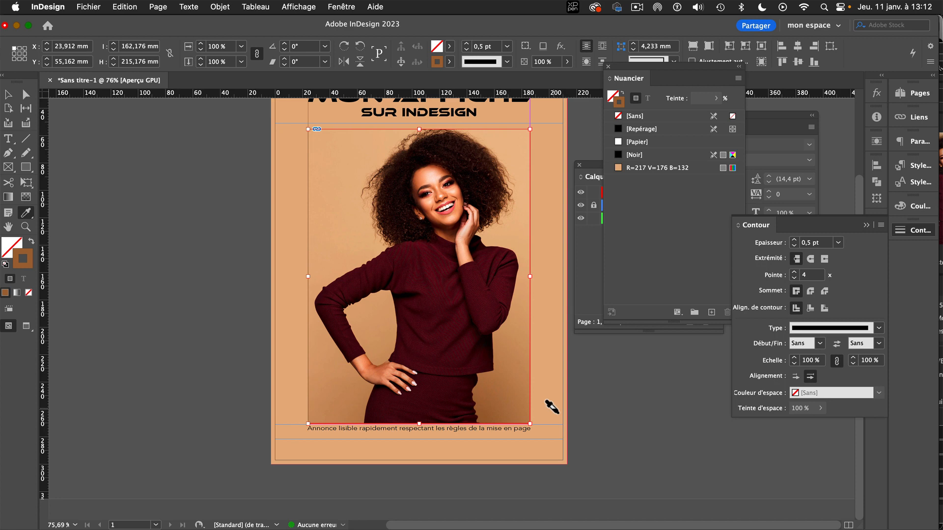
left_click(711, 312)
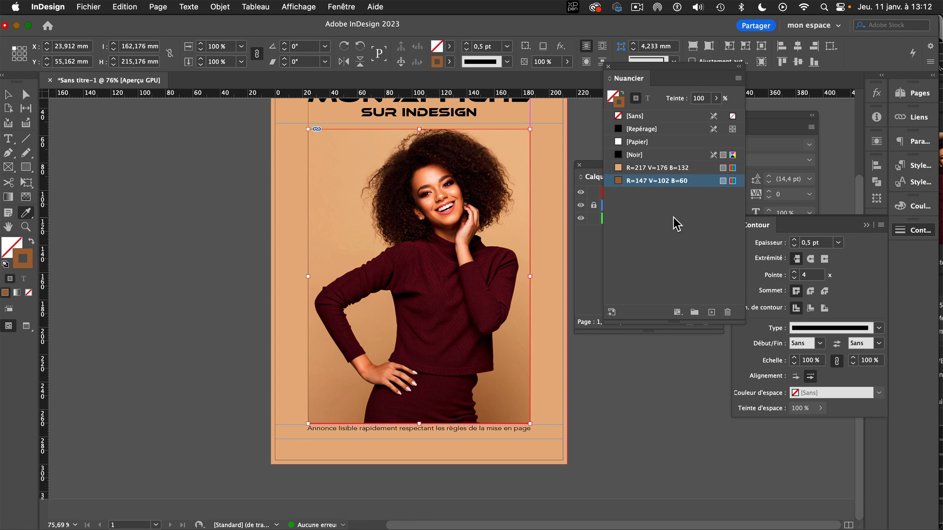
Deselect the photo frame and check the finished poster in full-screen presentation mode.
left_click(8, 94)
left_click(94, 161)
left_click(419, 276)
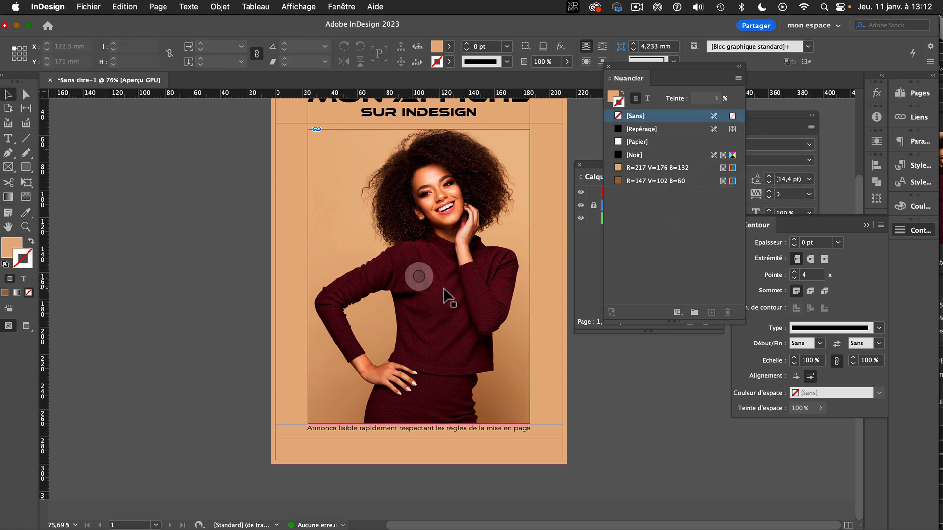
key("space")
left_click_drag(454, 246, 371, 295)
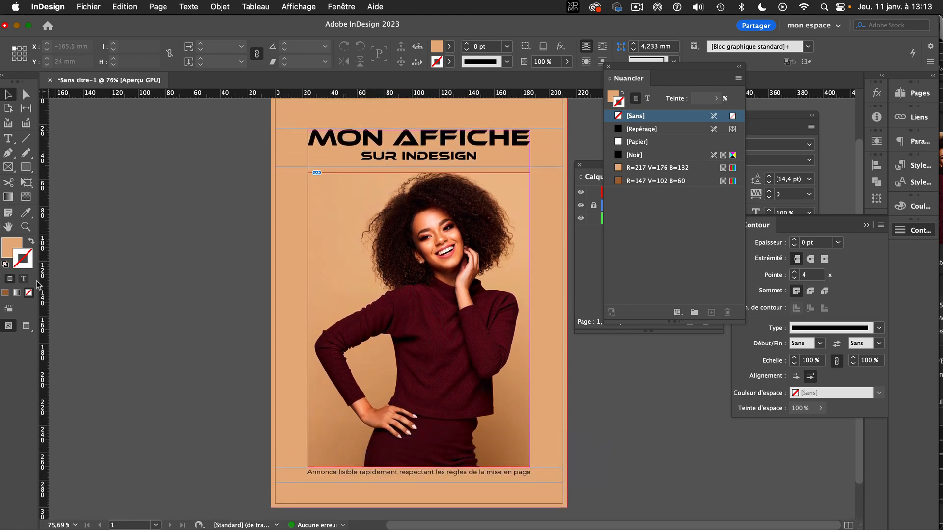
key("shift+w")
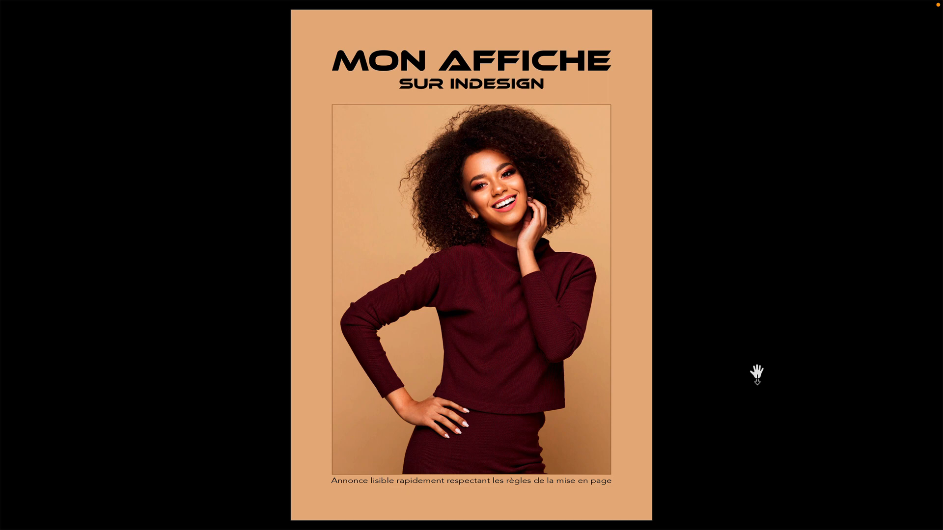
key("shift+w")
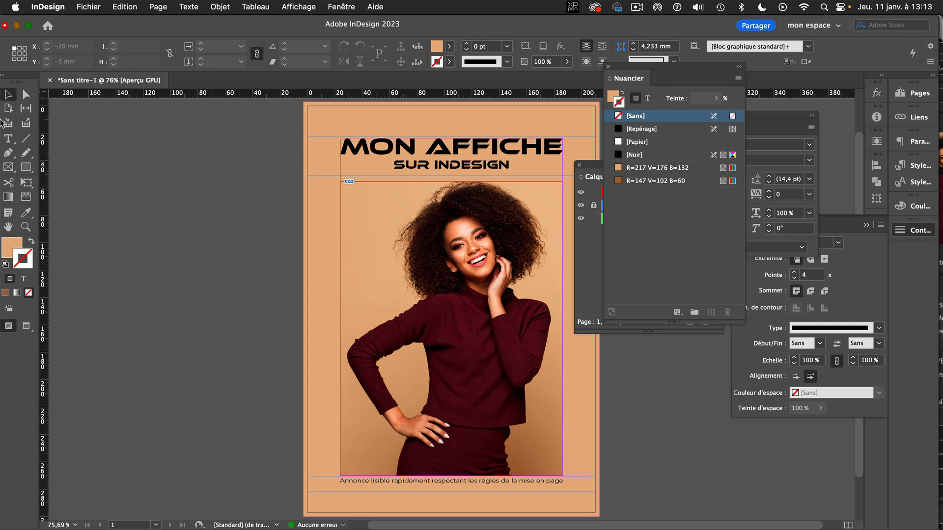
Save the document as "Affiche 2" in the Exo2 folder, in the InDesign 2023 document format.
left_click(92, 7)
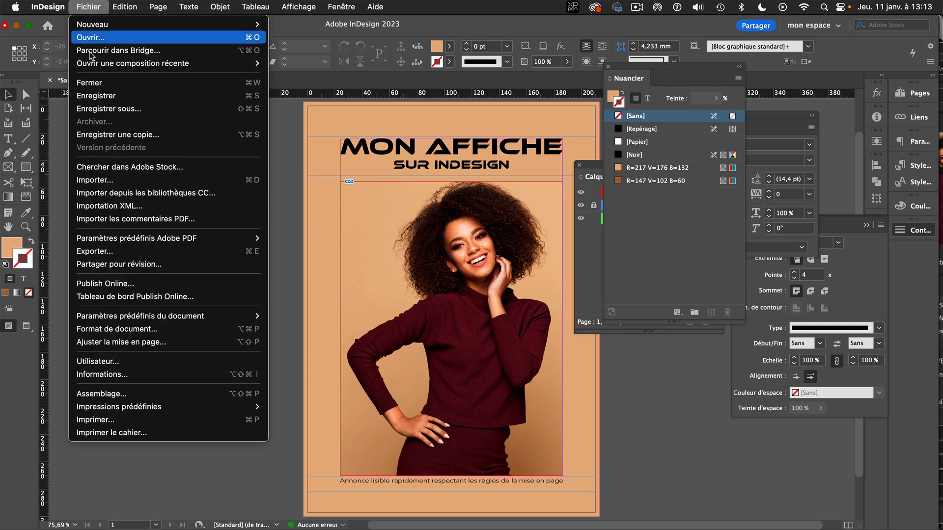
left_click(105, 97)
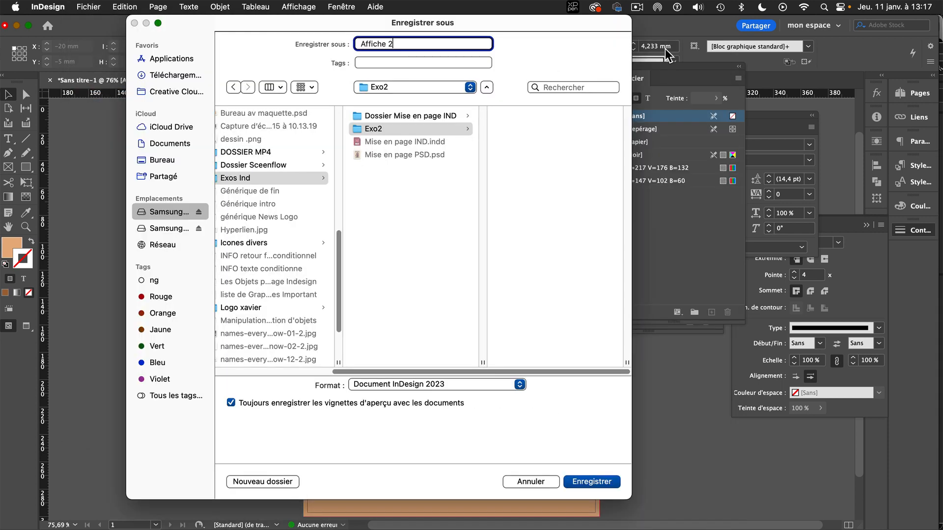
left_click(578, 482)
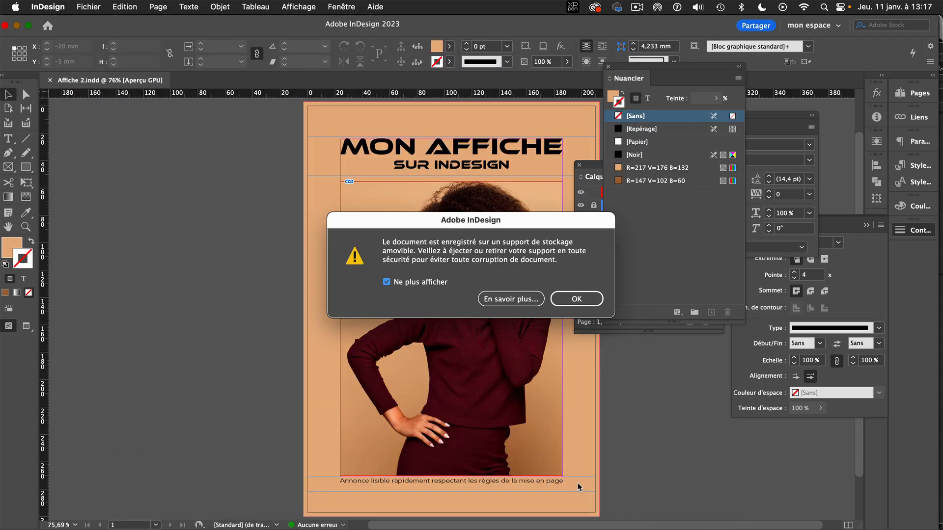
left_click(577, 300)
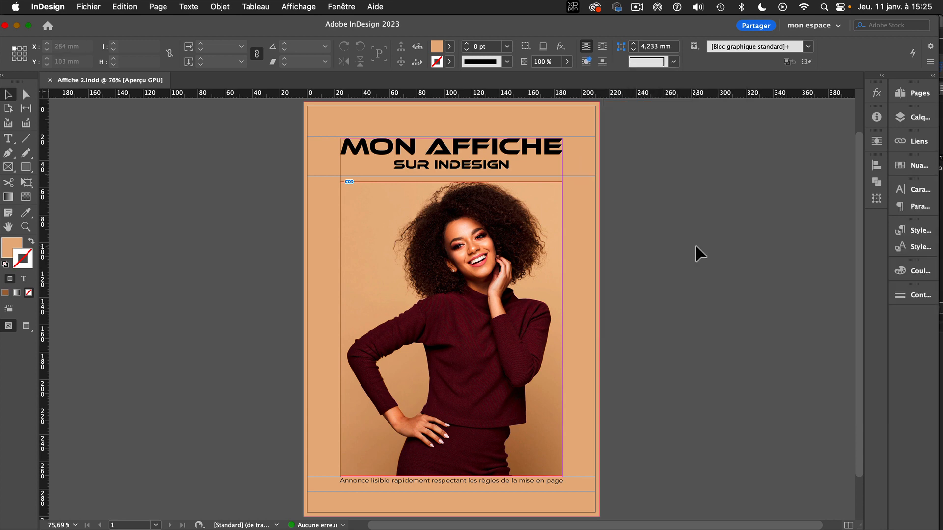
Examine the link information of the placed photo Adobe stock.psd, including its status, resolution and file path.
left_click(451, 329)
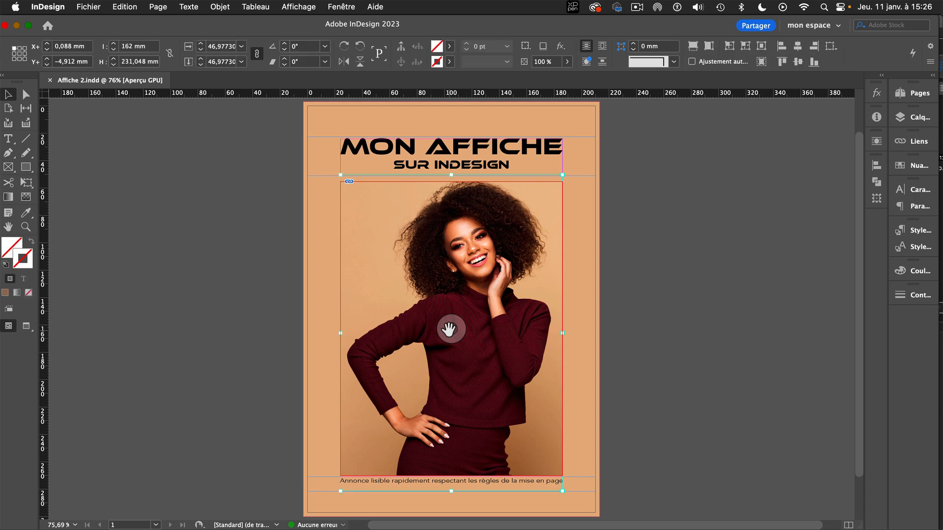
left_click(921, 142)
left_click_drag(672, 136, 612, 53)
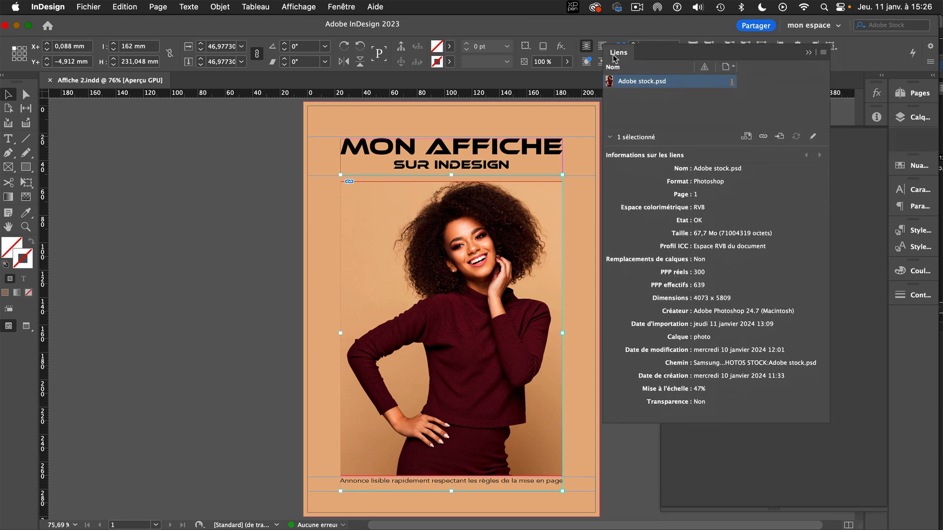
left_click(451, 328)
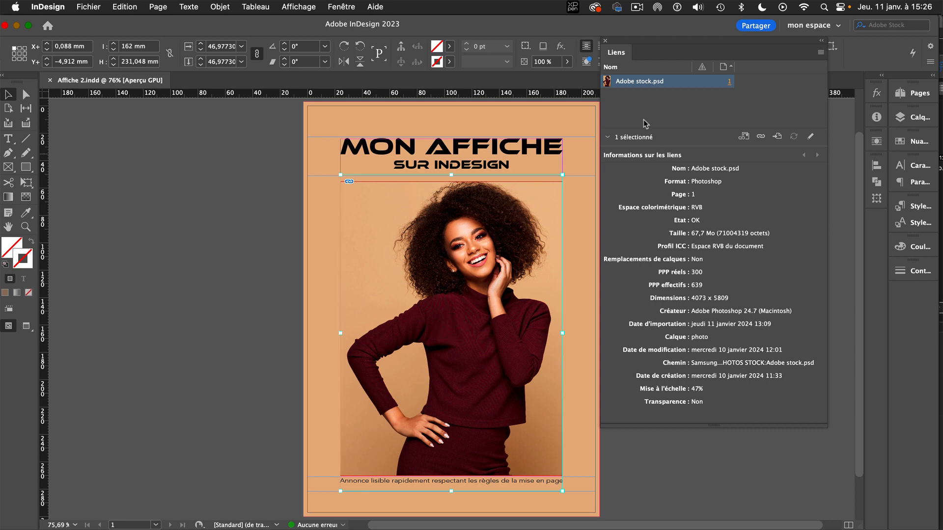
left_click_drag(636, 41, 684, 35)
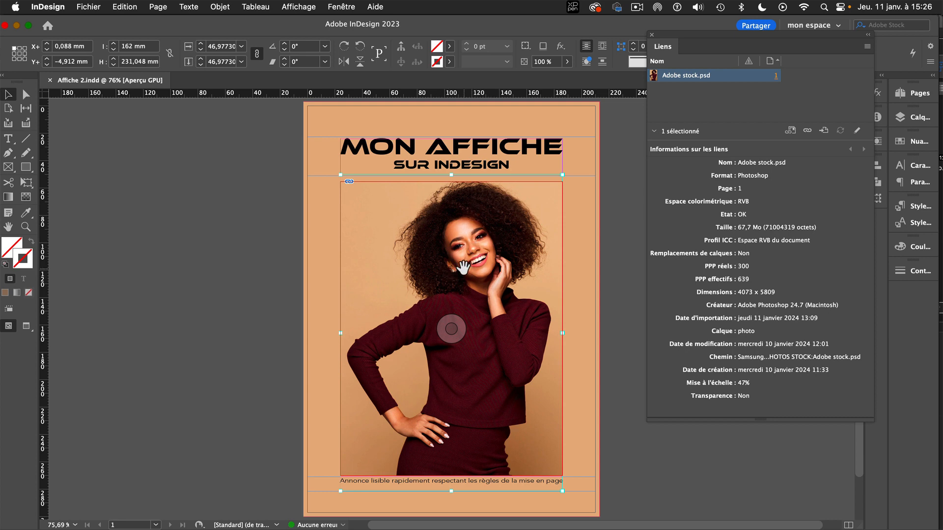
Start packaging the document, checking the fonts it uses before choosing the destination folder.
left_click(89, 7)
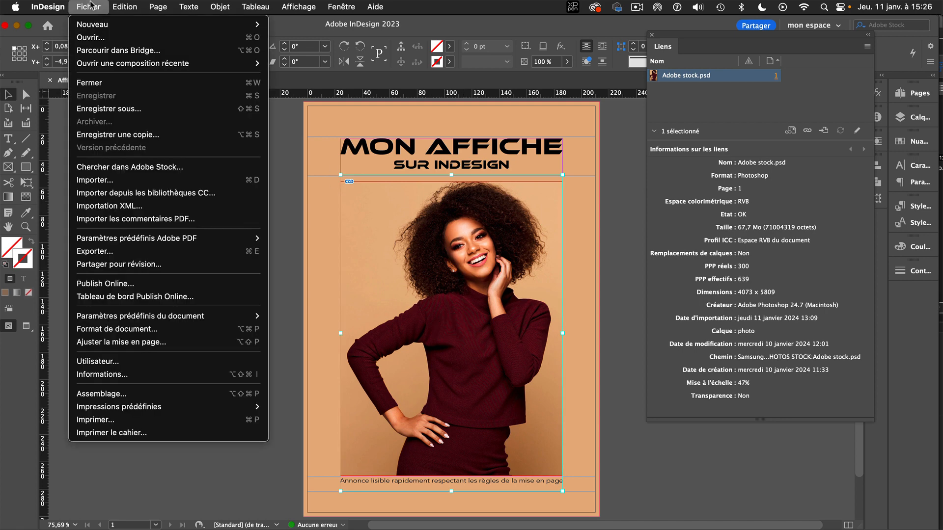
left_click(155, 393)
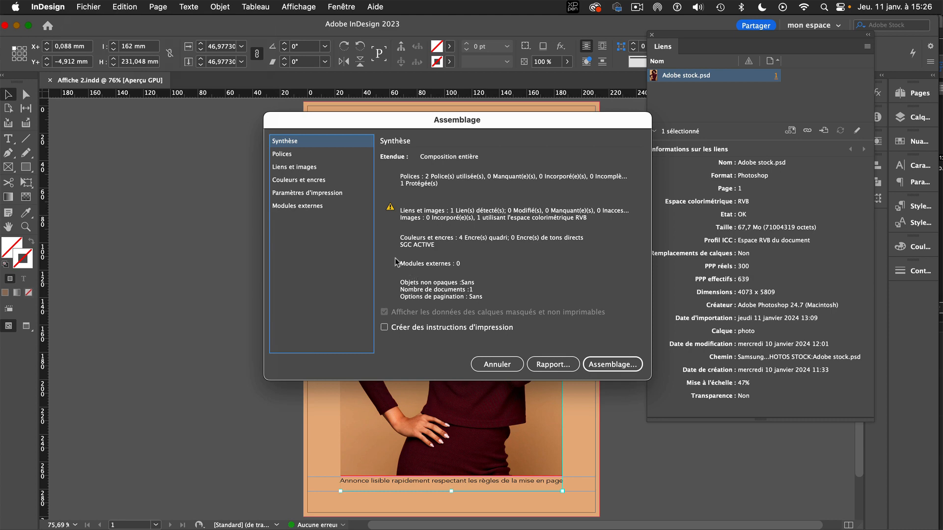
left_click(284, 154)
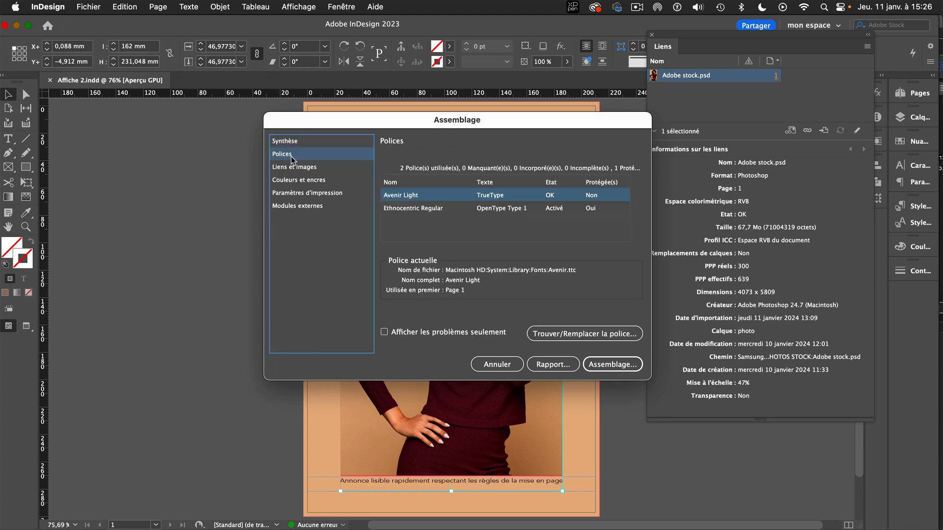
left_click(612, 364)
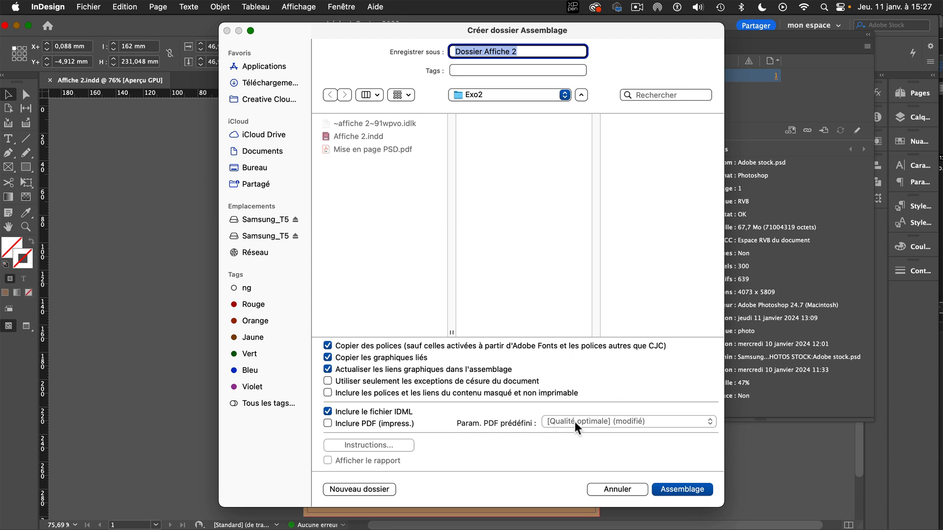
left_click(328, 424)
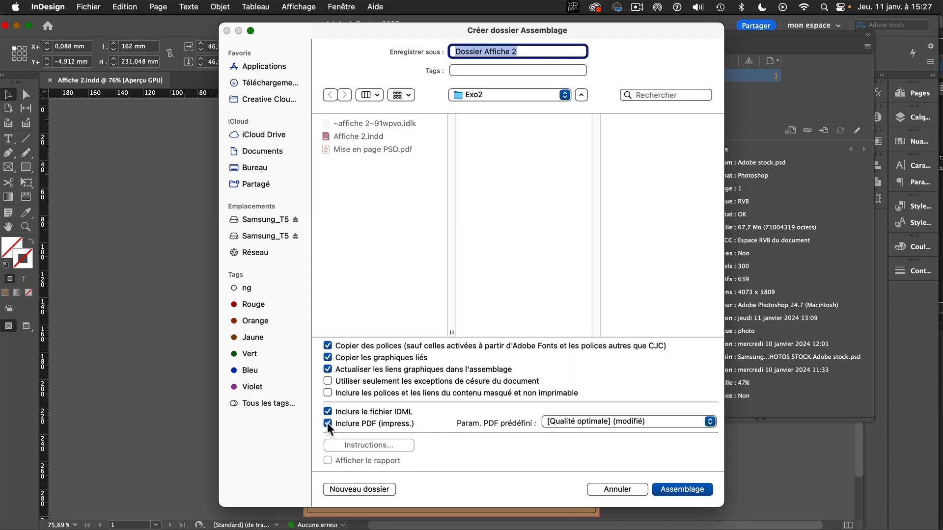
left_click(328, 423)
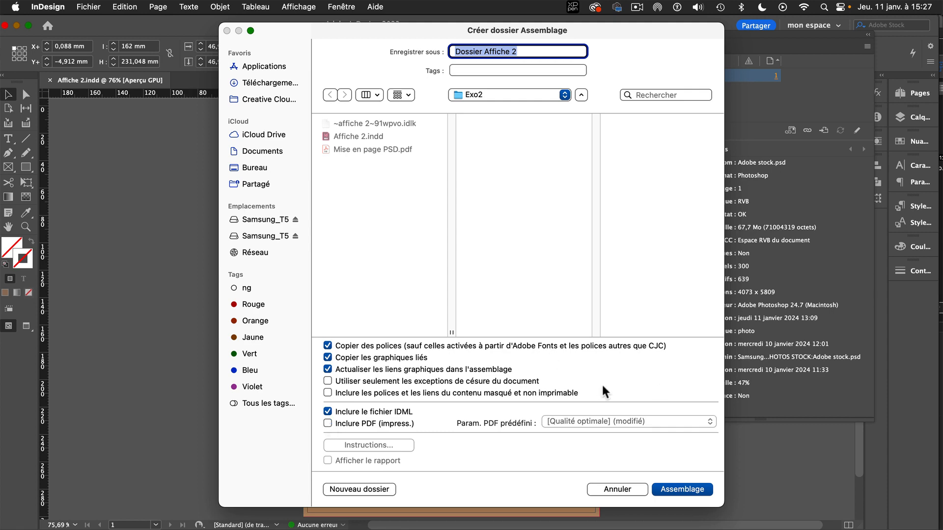
left_click(687, 490)
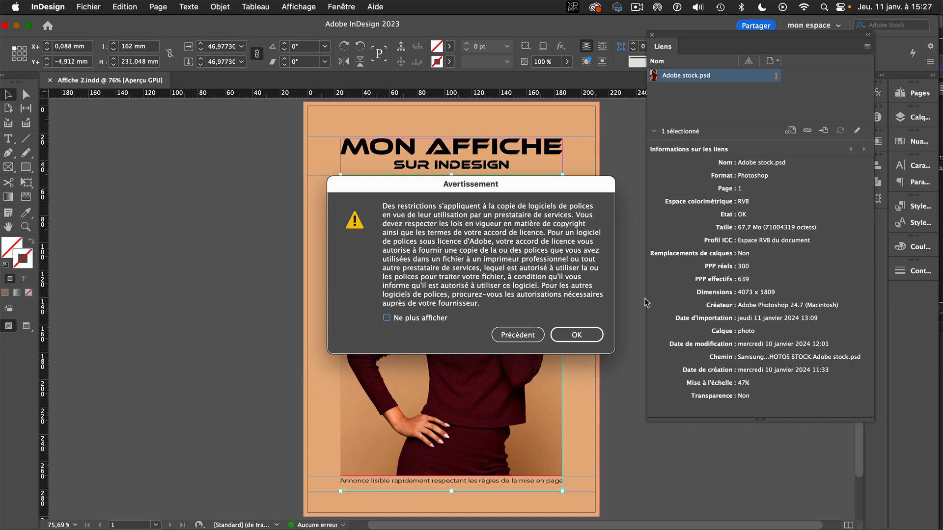
left_click(518, 336)
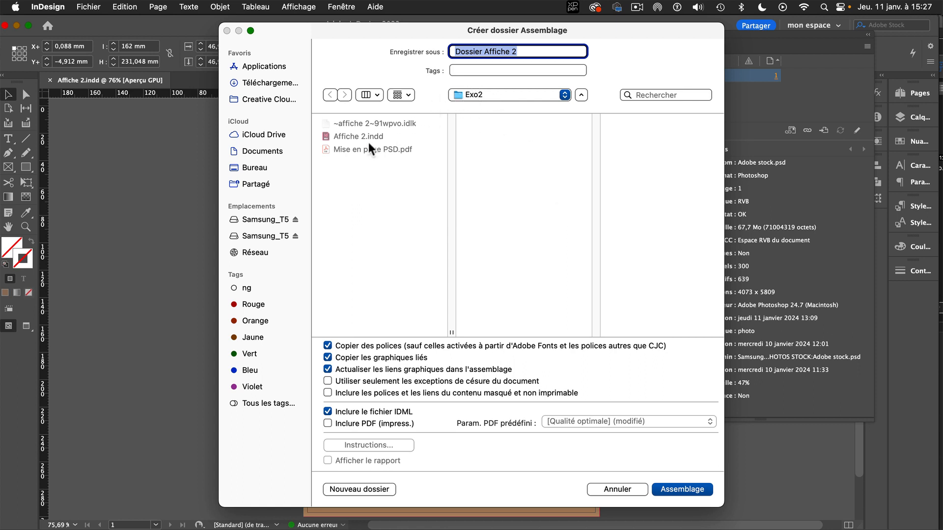
Package the poster into "Dossier Affiche 2" inside Exo2 with fonts, linked graphics and IDML but no PDF, and close the document.
left_click(697, 491)
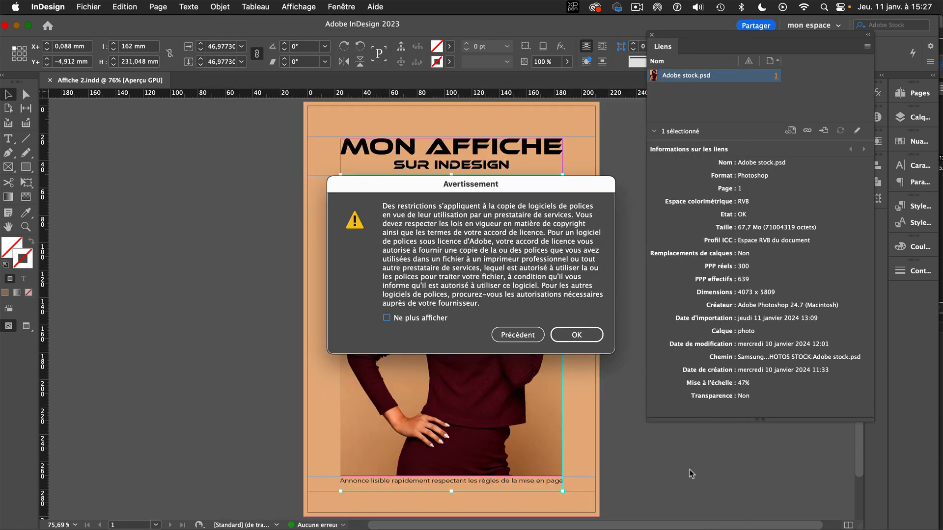
left_click(576, 335)
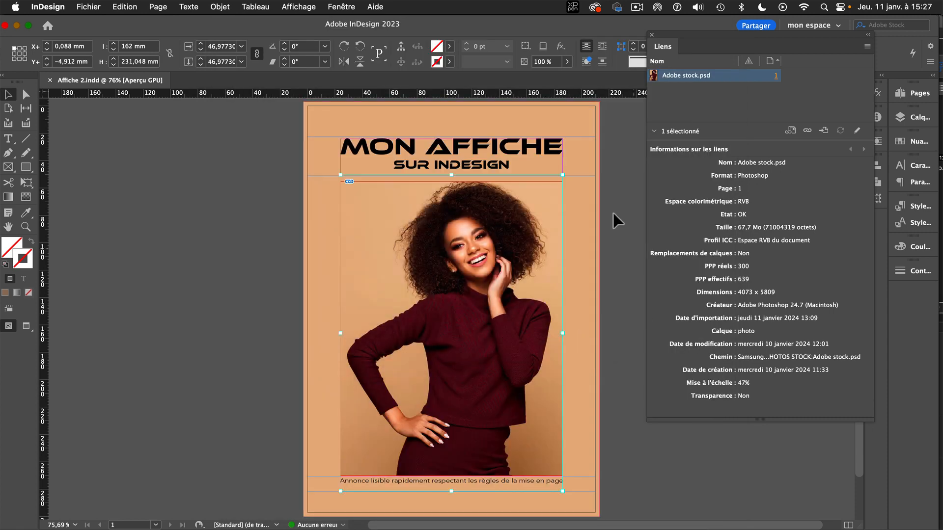
left_click(50, 81)
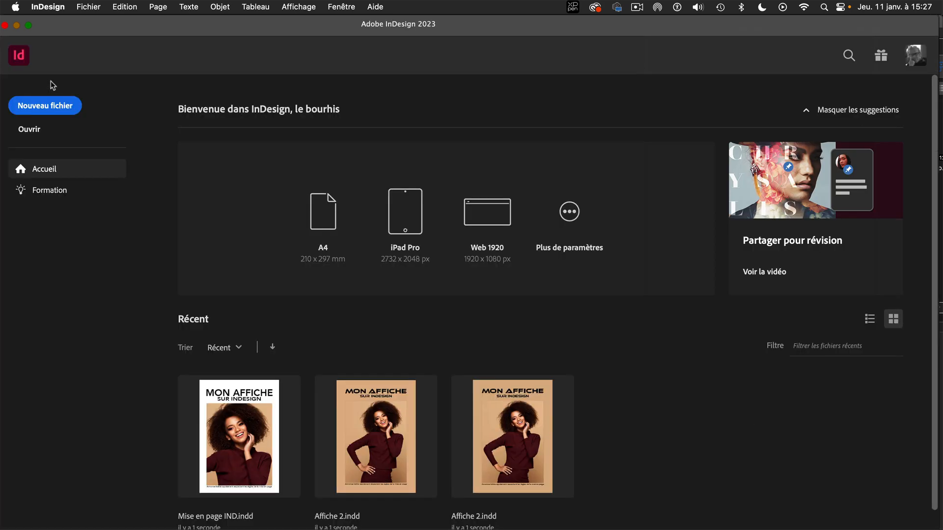
Switch to Adobe Bridge and inspect the packaged Dossier Affiche 2 folder and its Links subfolder.
mouse_move(630, 528)
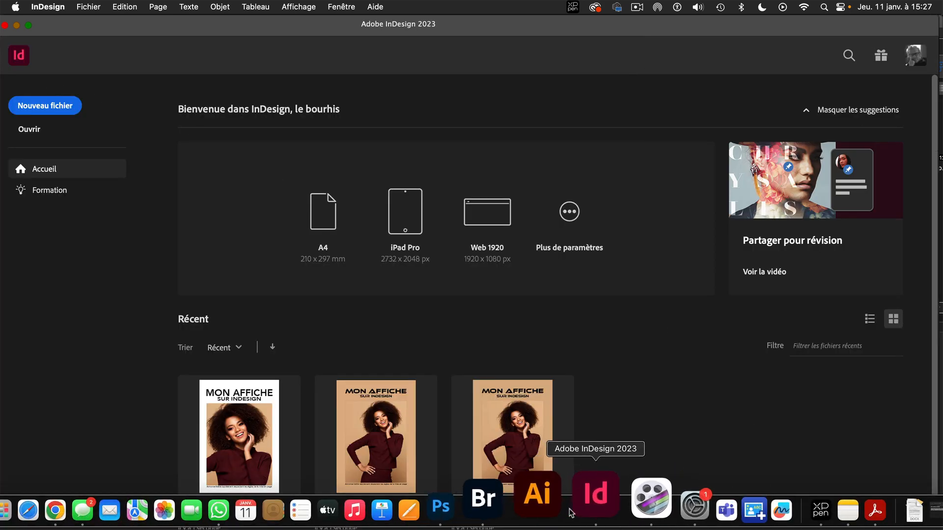
left_click(523, 508)
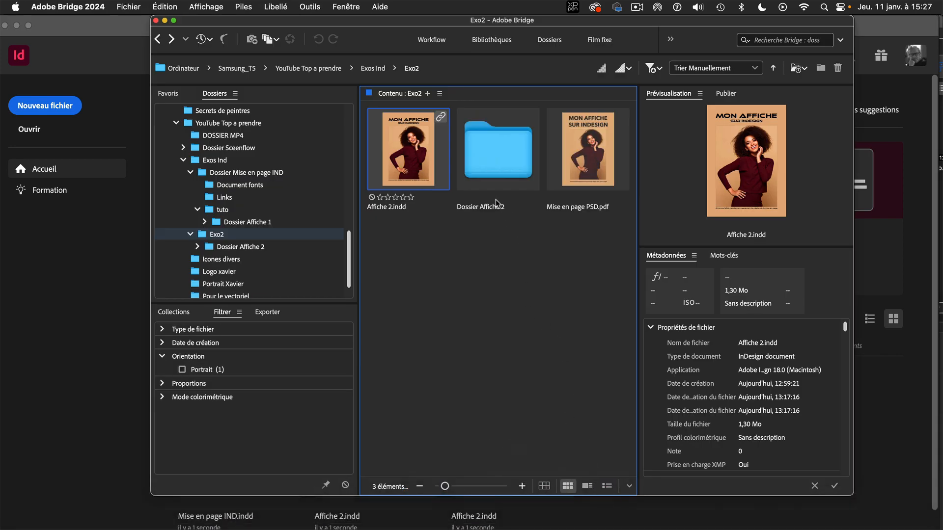
left_click(495, 167)
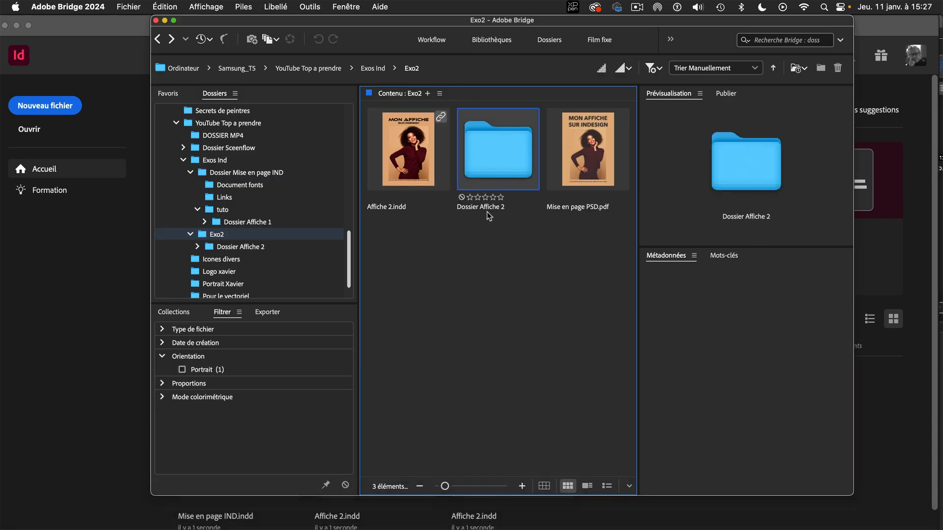
double_click(495, 147)
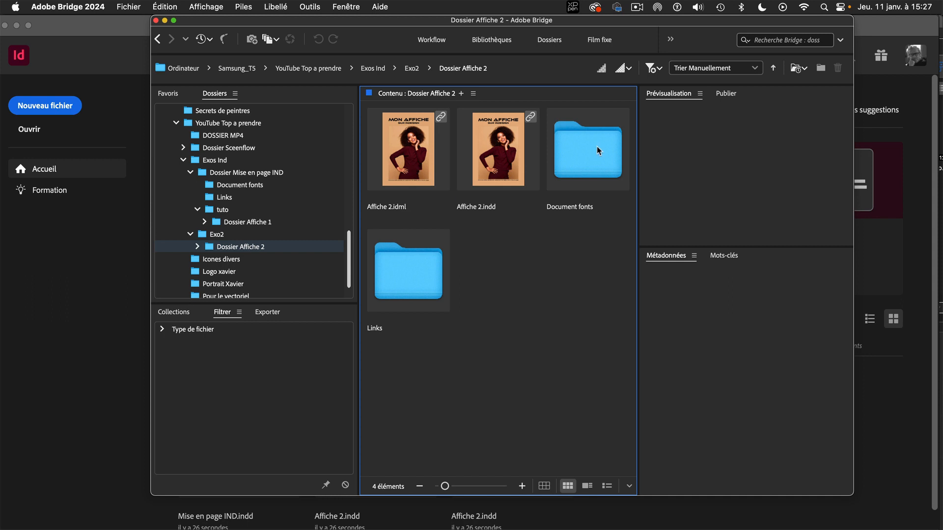
left_click(416, 283)
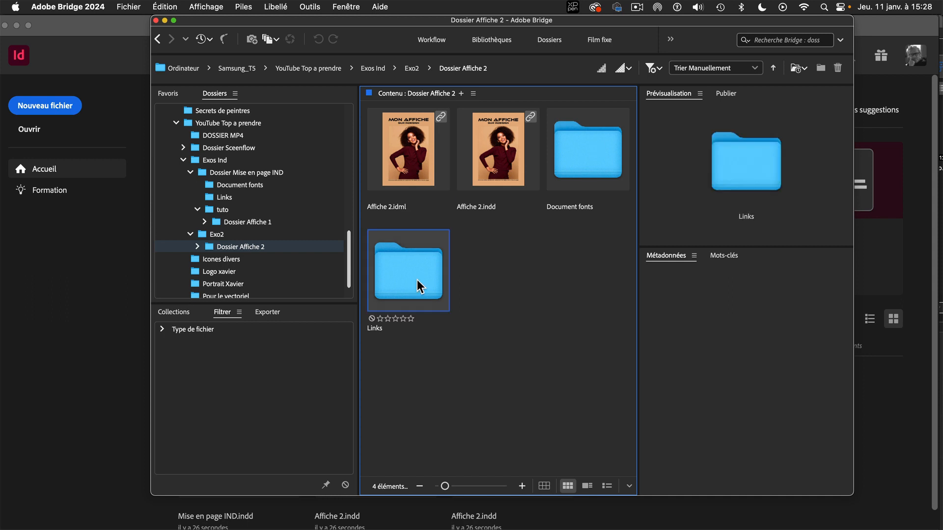
double_click(416, 283)
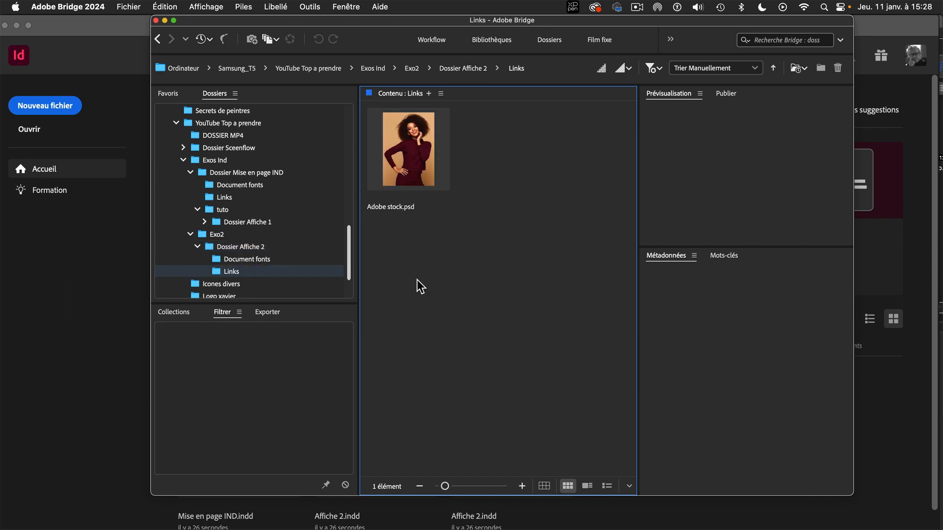
Return to the Dossier Affiche 2 folder and select the packaged Affiche 2.indd file.
left_click(164, 43)
left_click(522, 281)
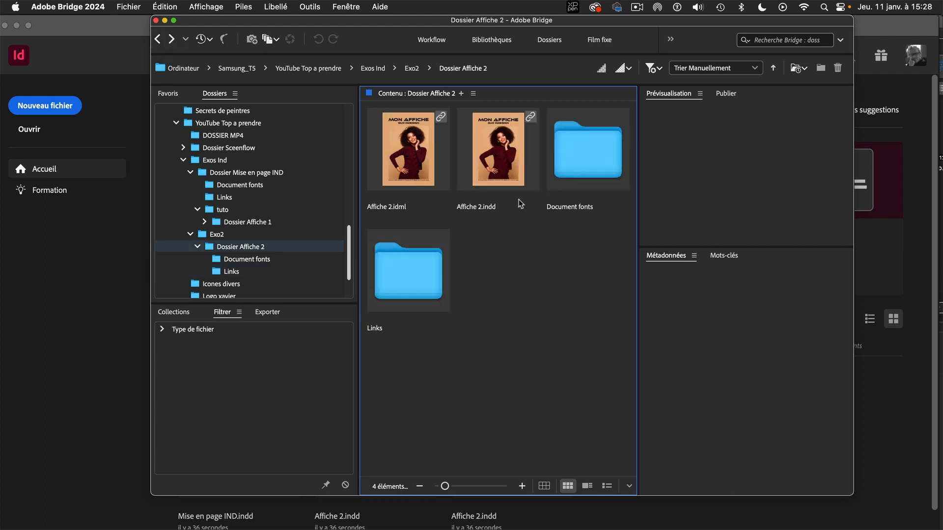
left_click(507, 162)
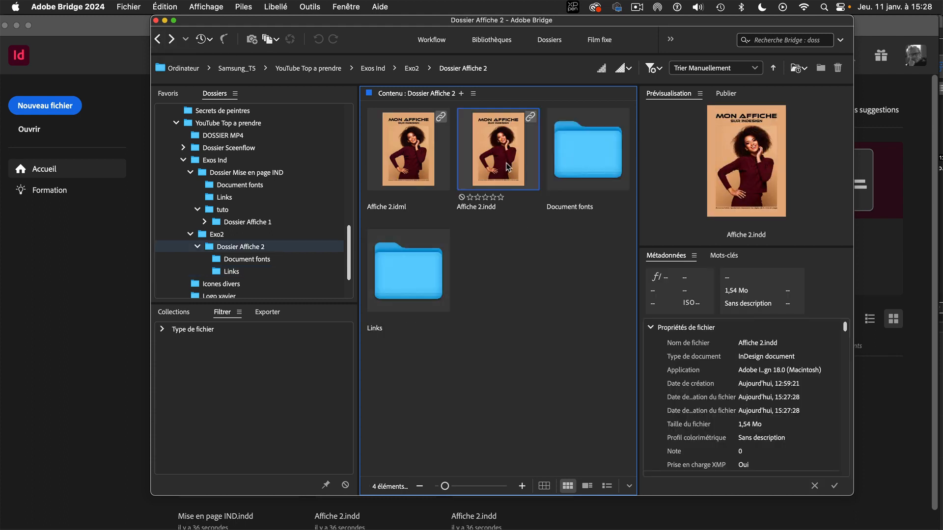
Open the packaged Affiche 2.indd from Bridge with Adobe InDesign 2023.
left_click(508, 167, "ctrl")
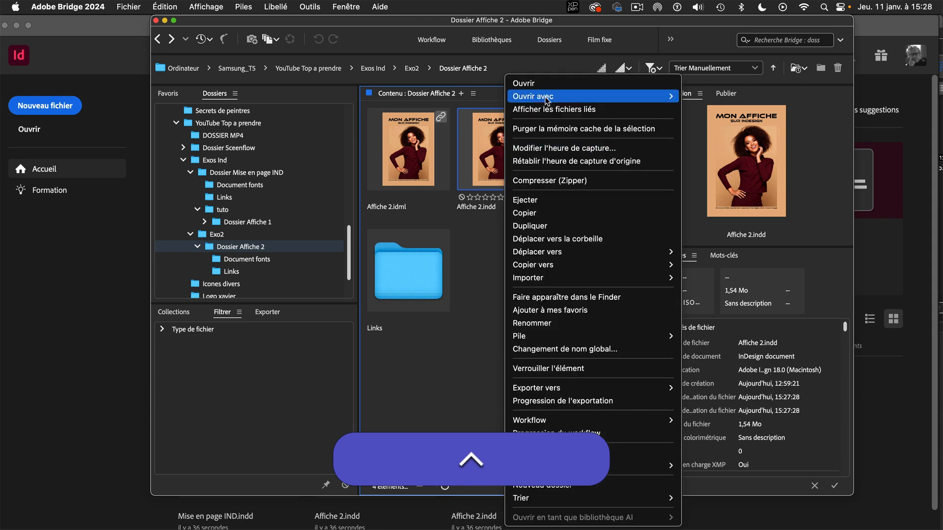
mouse_move(603, 99)
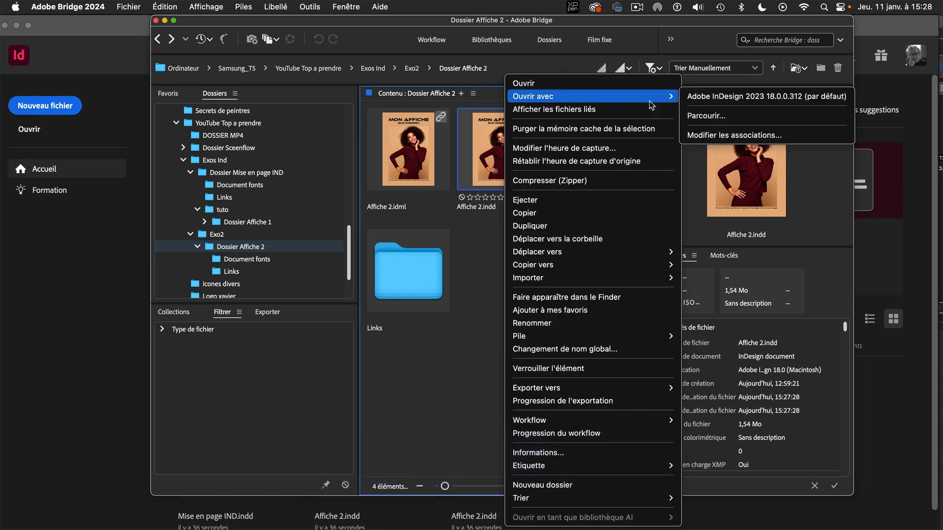
left_click(704, 100)
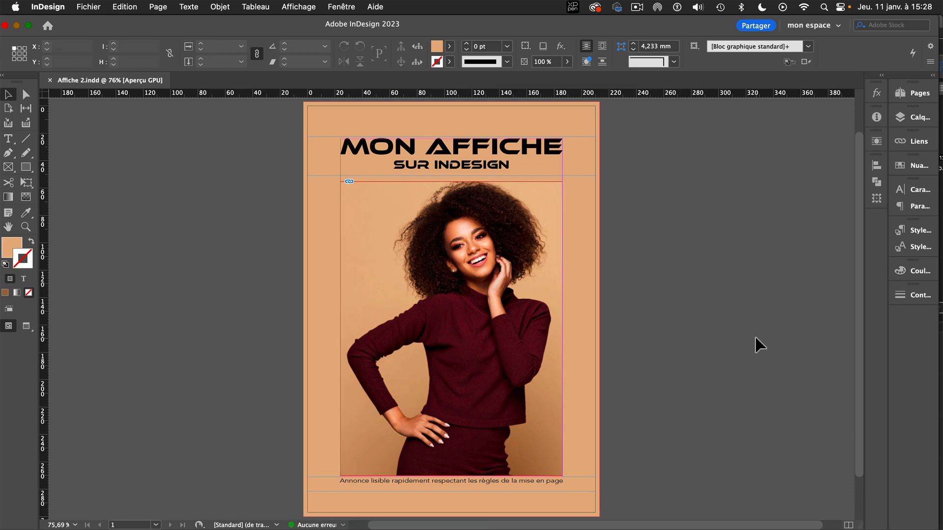
Select the poster's photo and examine its full link information in an enlarged Links panel beside the poster.
left_click(453, 326)
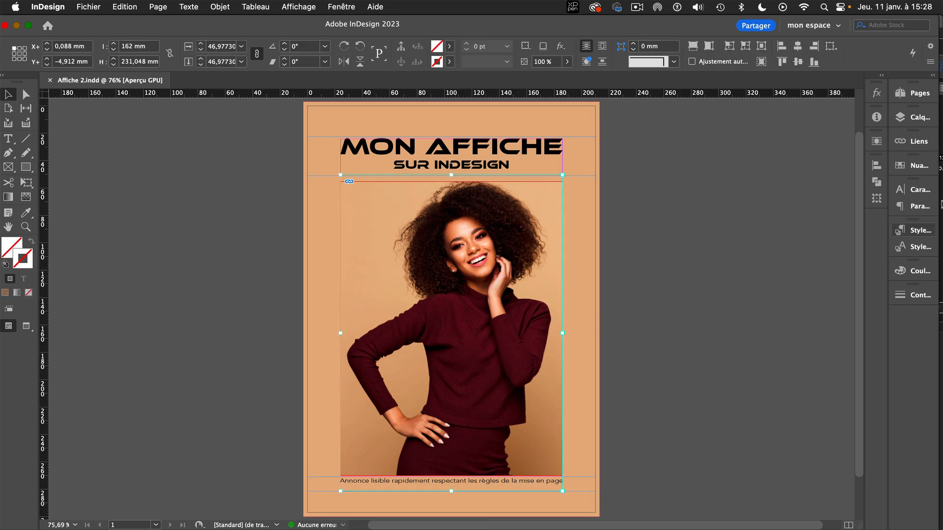
left_click(919, 141)
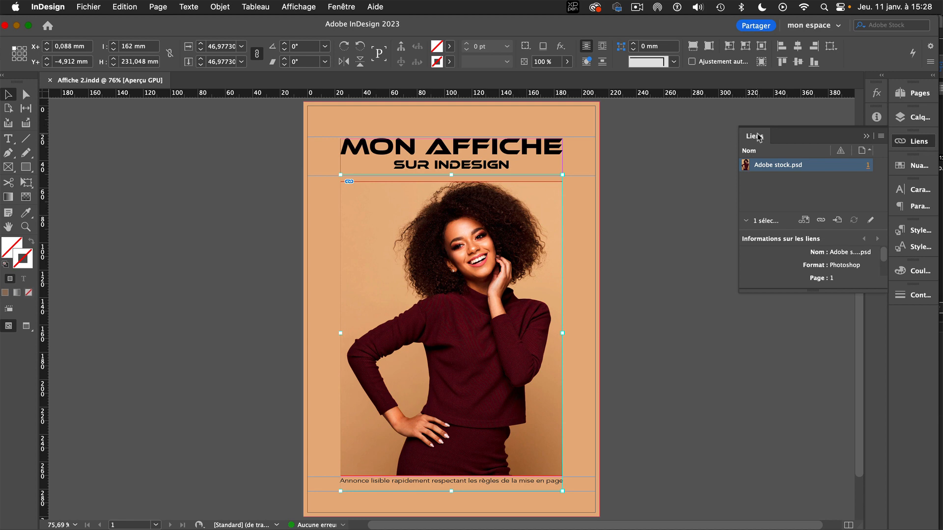
left_click_drag(757, 133, 615, 88)
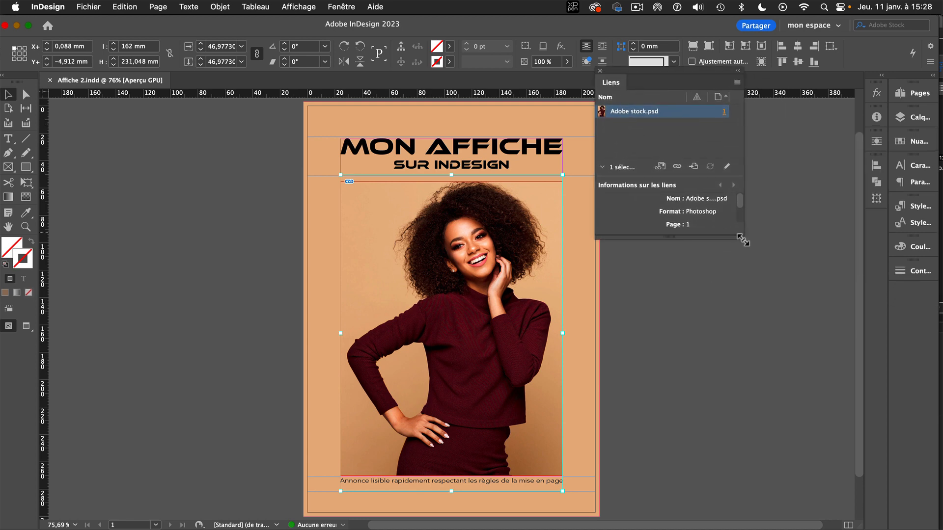
left_click_drag(743, 241, 872, 447)
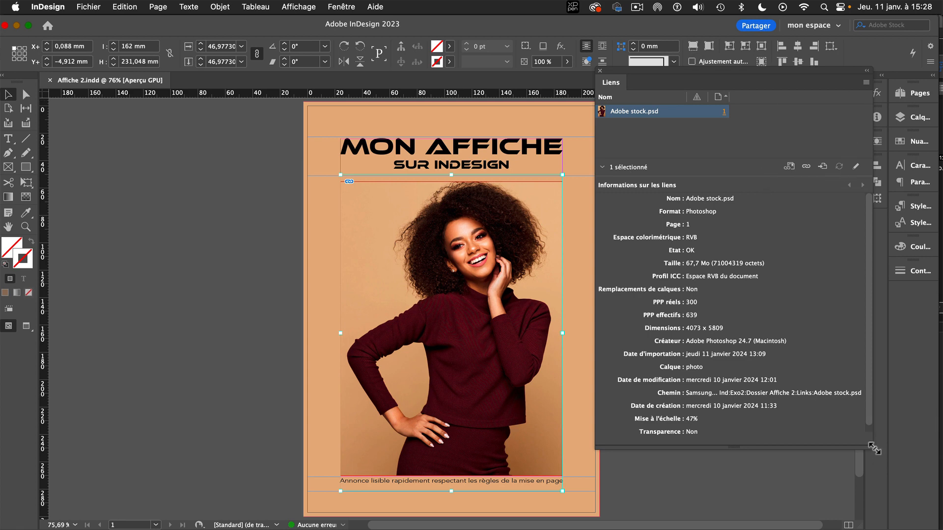
left_click_drag(874, 448, 766, 446)
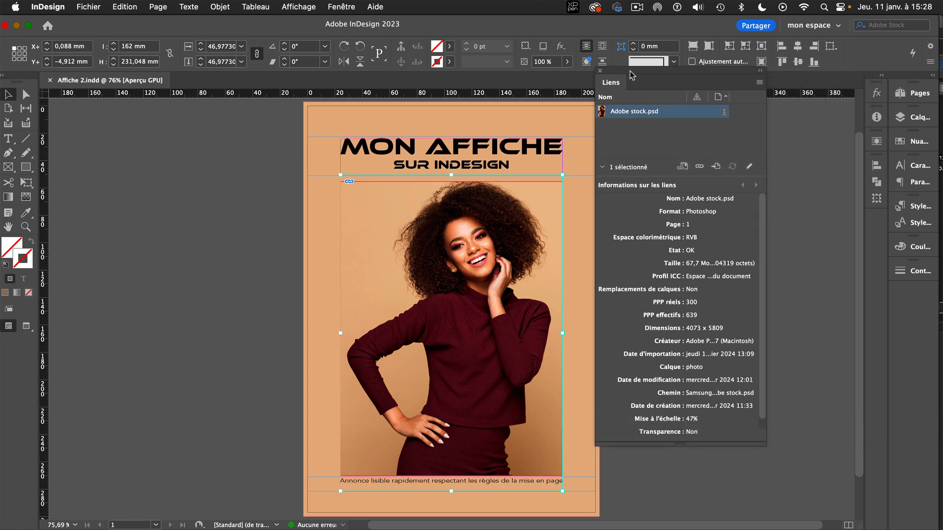
left_click_drag(632, 75, 682, 87)
Open the linked photo Adobe stock.psd for editing in Adobe Photoshop 2023 and bring up its image size settings.
left_click(432, 238)
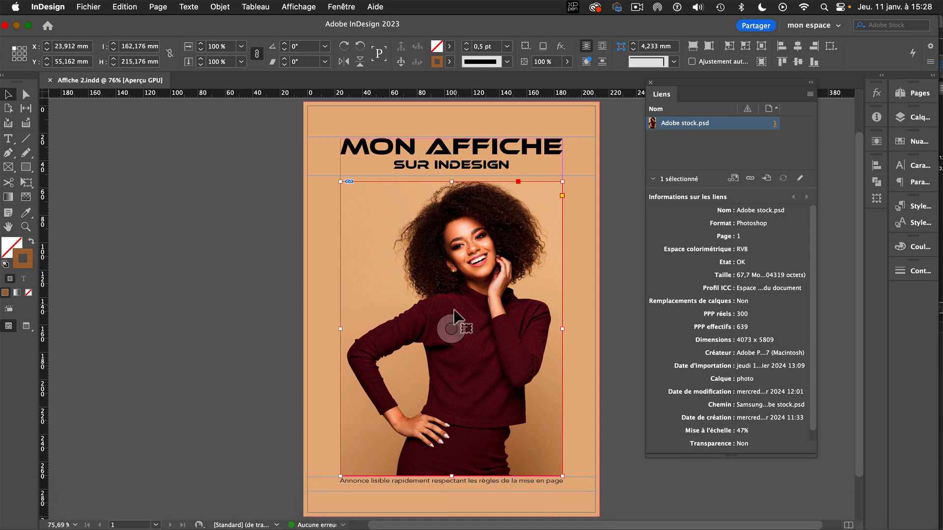
left_click(451, 328)
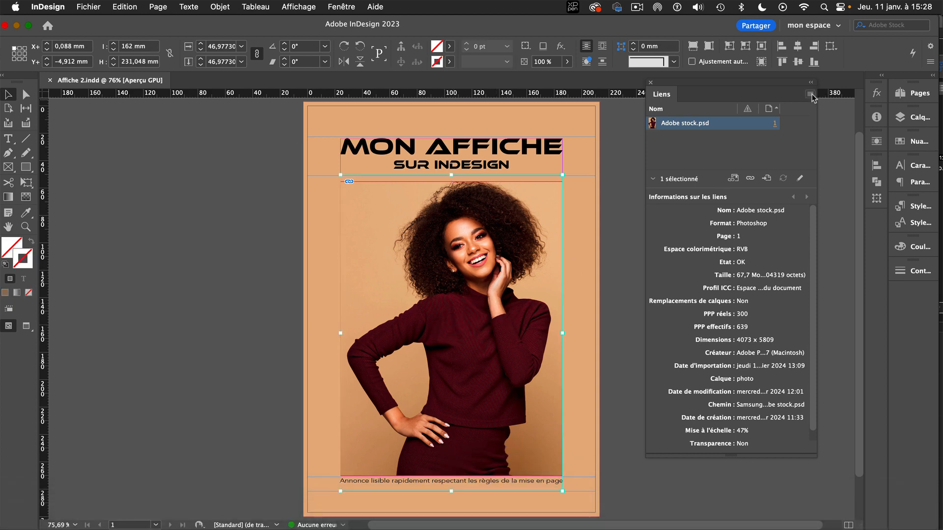
left_click_drag(702, 84, 627, 81)
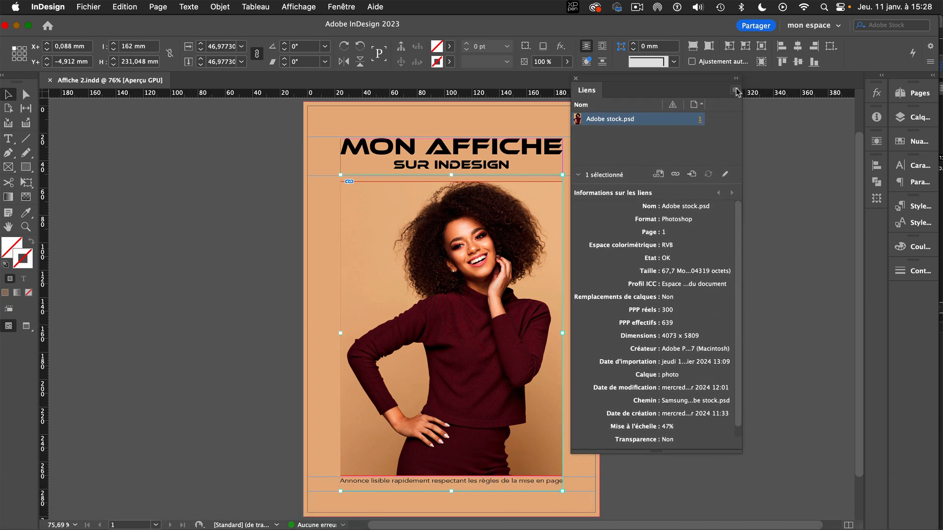
left_click(735, 90)
mouse_move(818, 265)
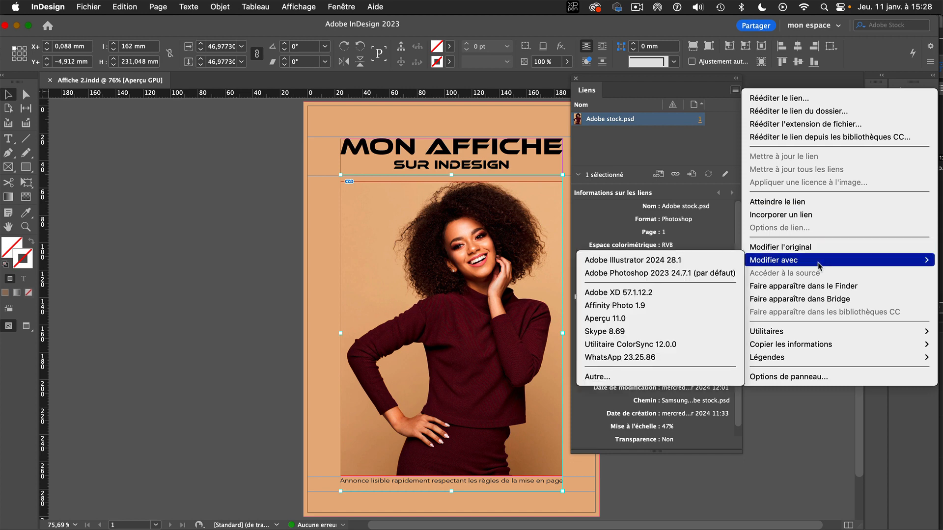
left_click(697, 276)
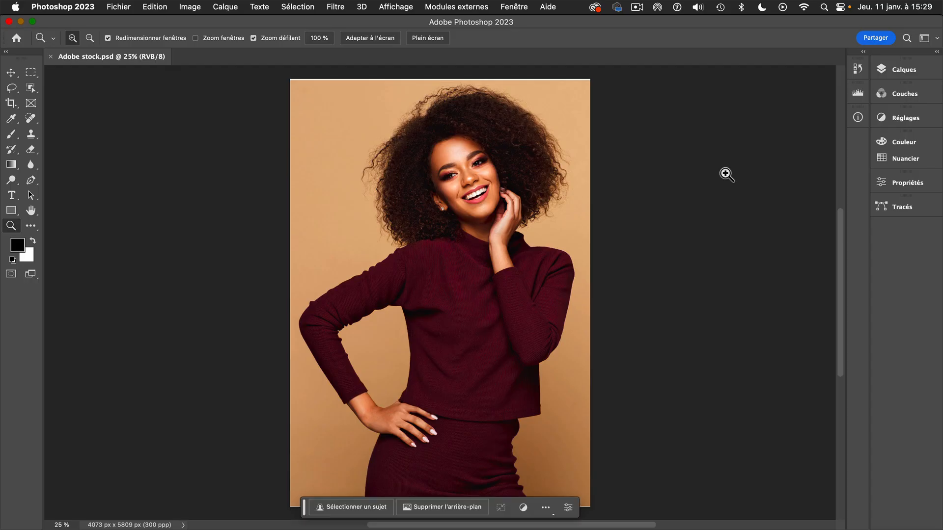
left_click(189, 6)
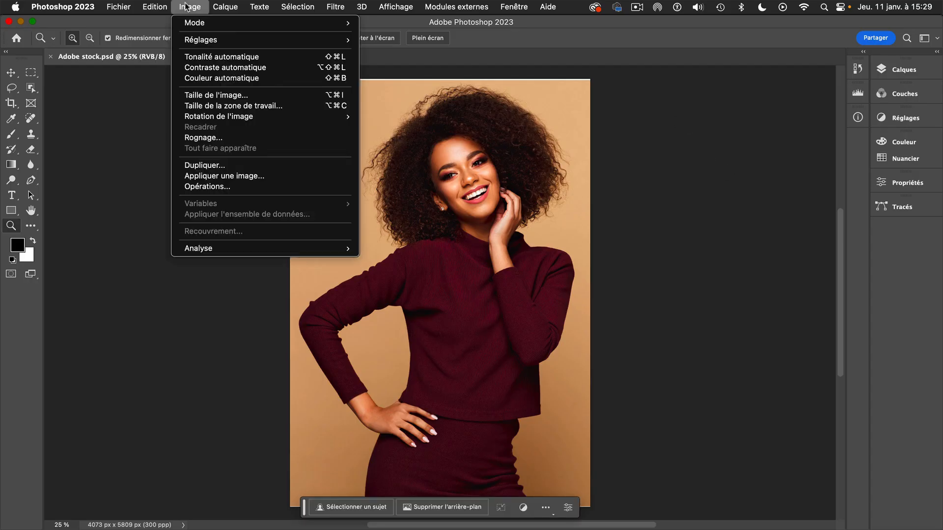
left_click(252, 95)
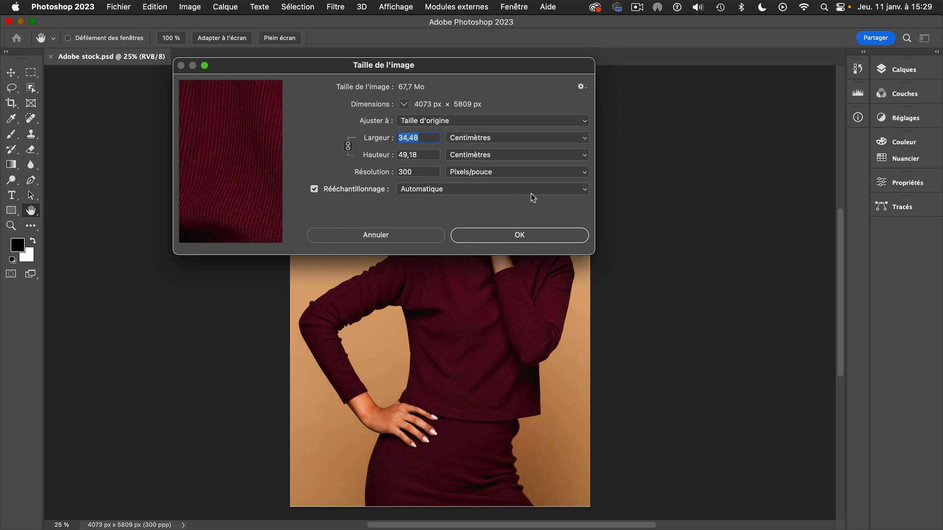
left_click(315, 189)
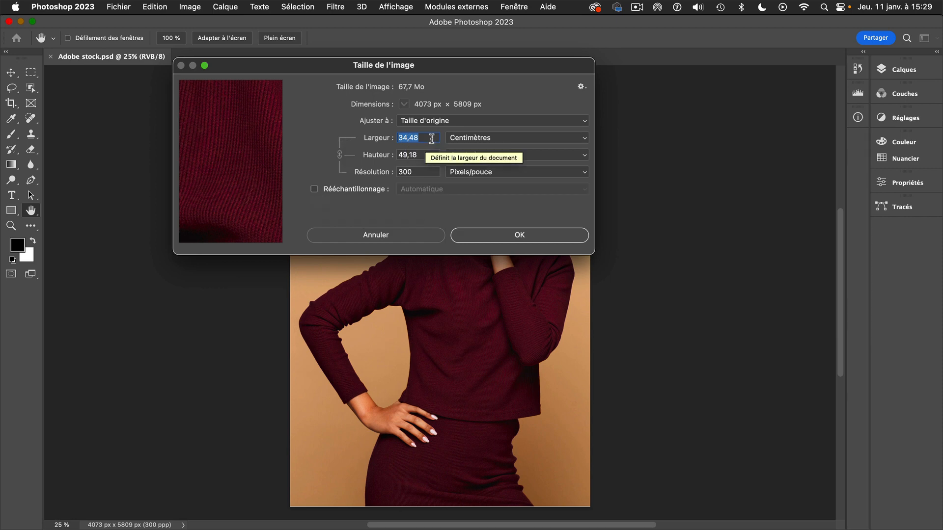
type("1")
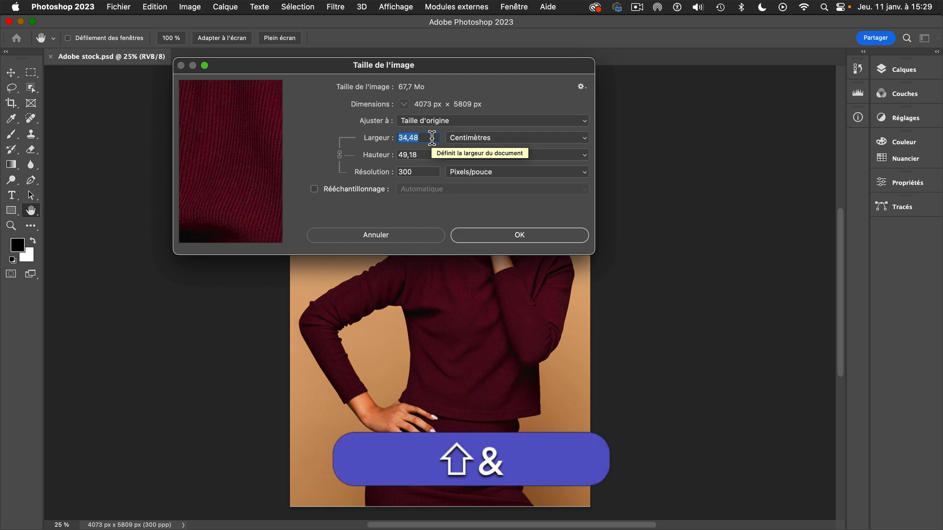
type("7")
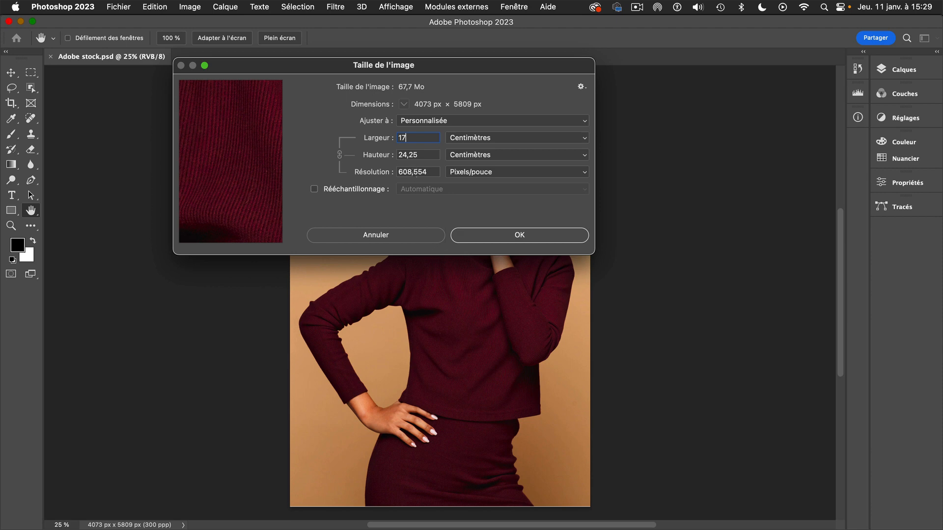
left_click(382, 236, "alt")
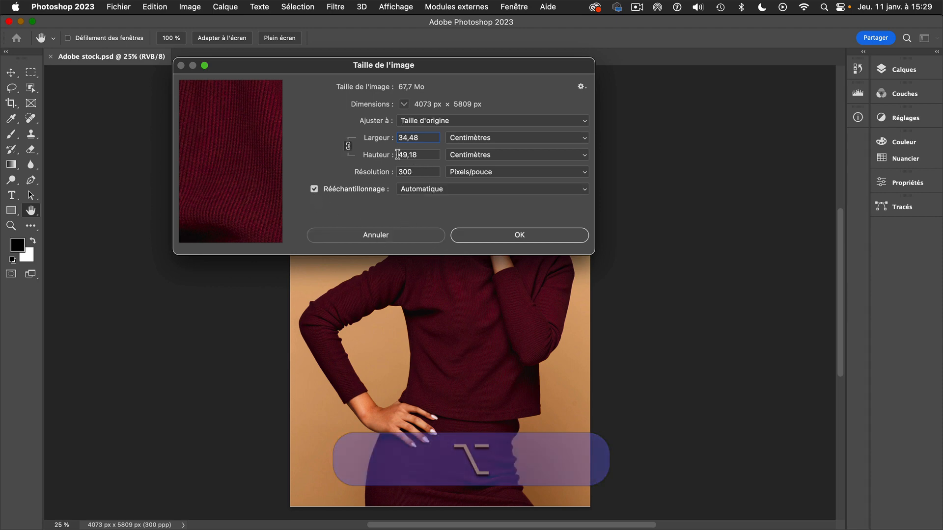
Resize the photo to 17 cm wide at 300 pixels/inch with automatic resampling, and close the file with its changes saved.
left_click_drag(427, 138, 390, 131)
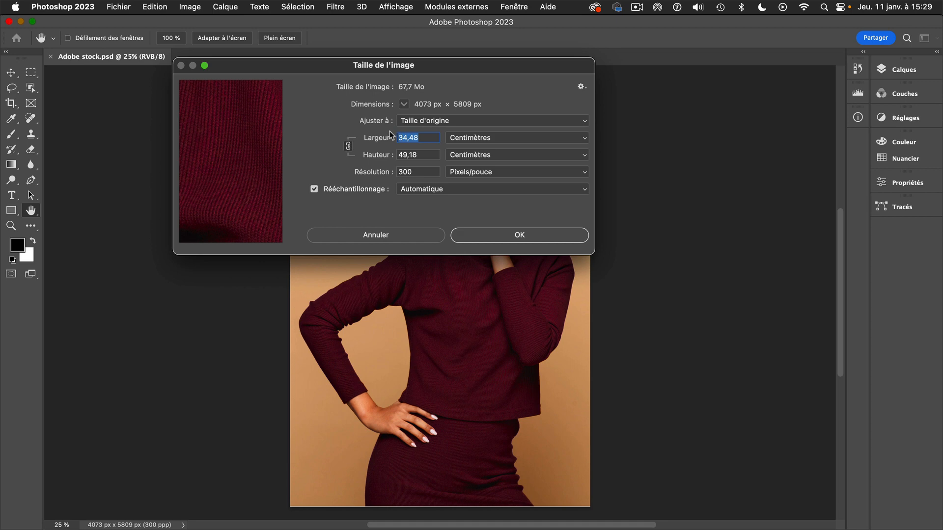
type("1")
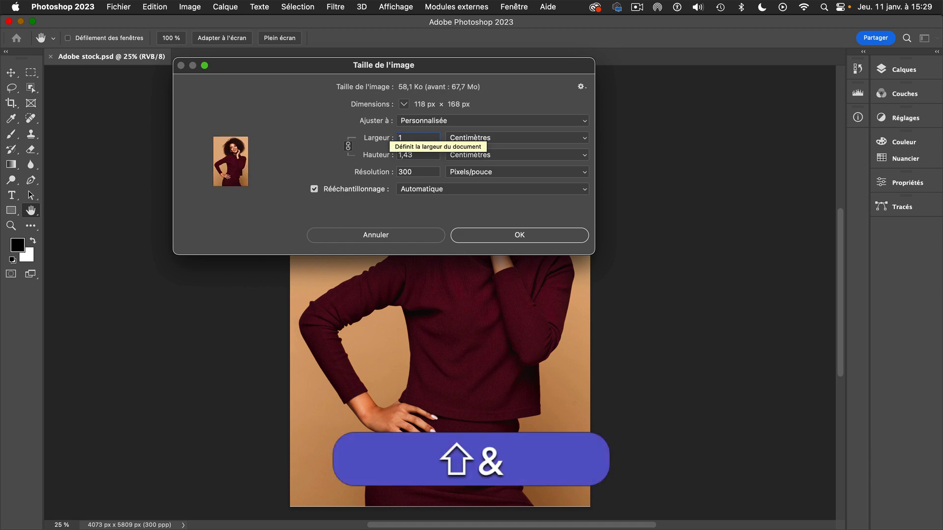
type("7")
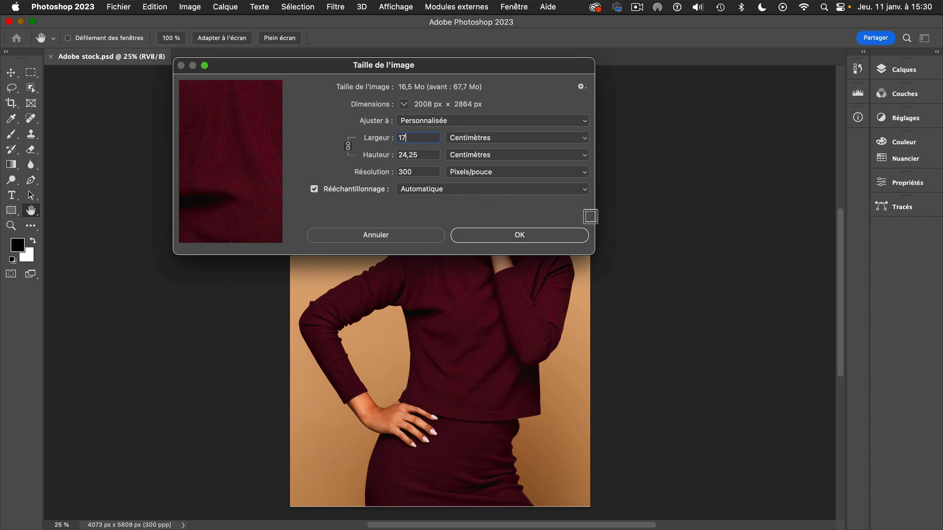
left_click(525, 238)
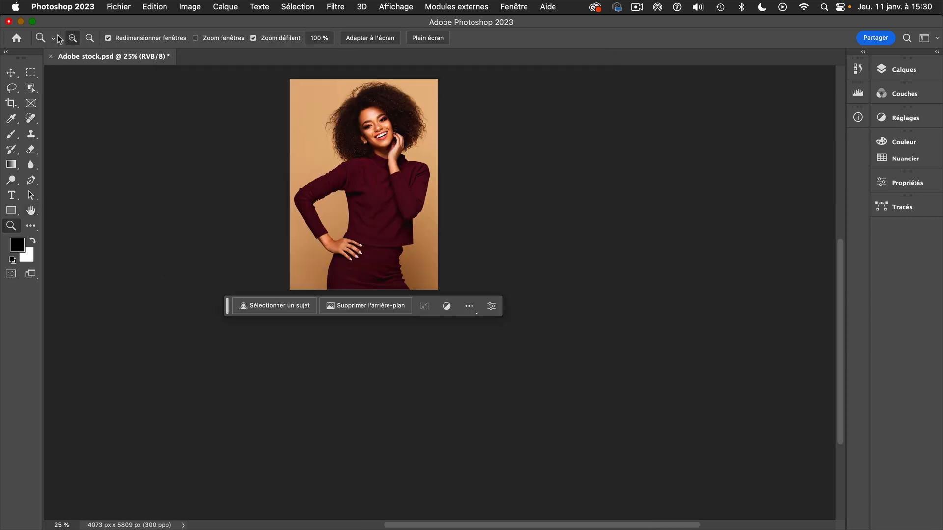
left_click(52, 57)
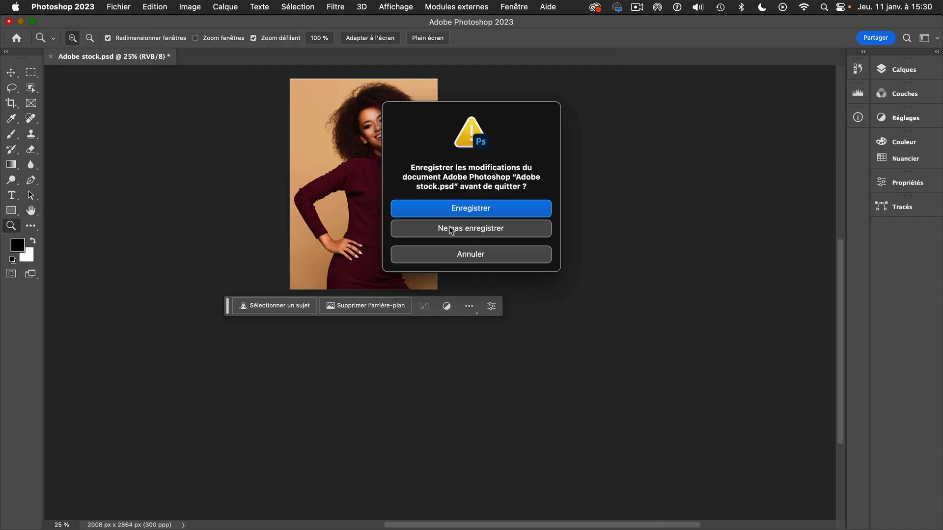
left_click(474, 208)
Switch back to InDesign and scale the photo inside its frame up to 100 %.
mouse_move(527, 526)
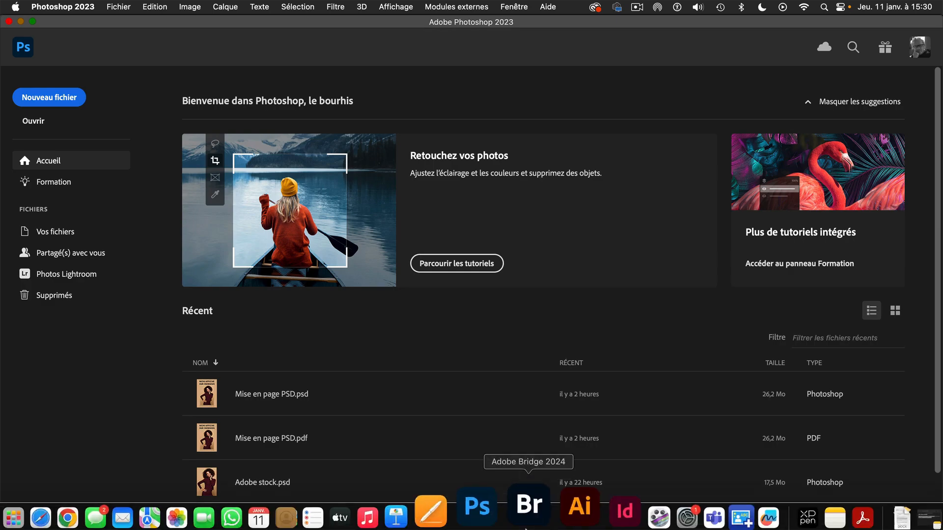
left_click(573, 511)
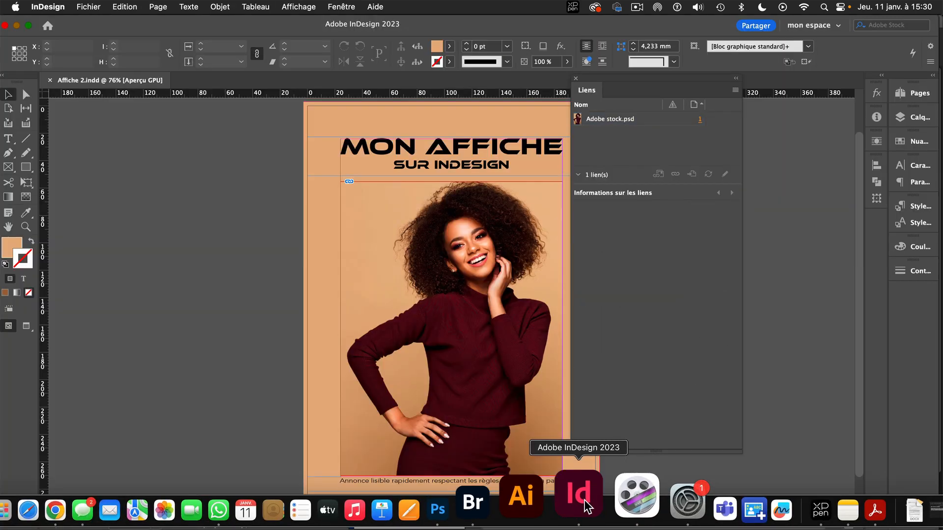
left_click(451, 328)
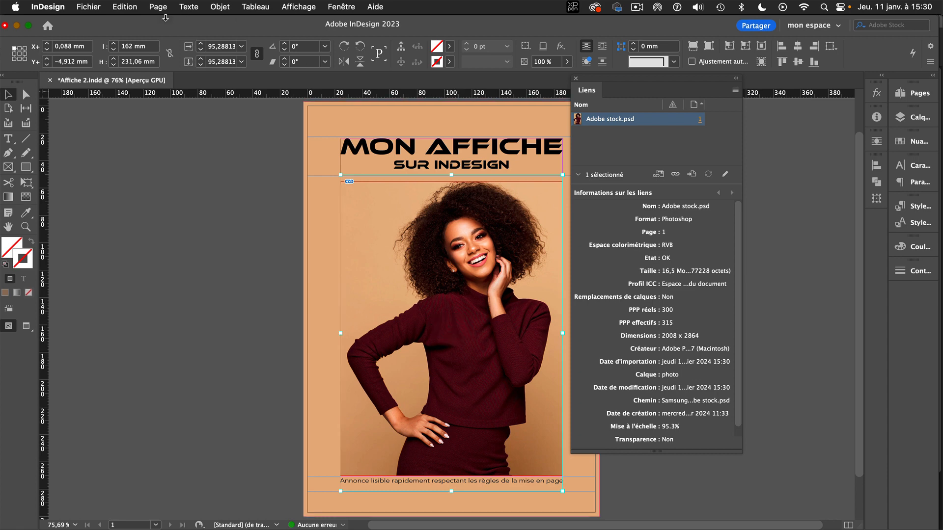
left_click(201, 43)
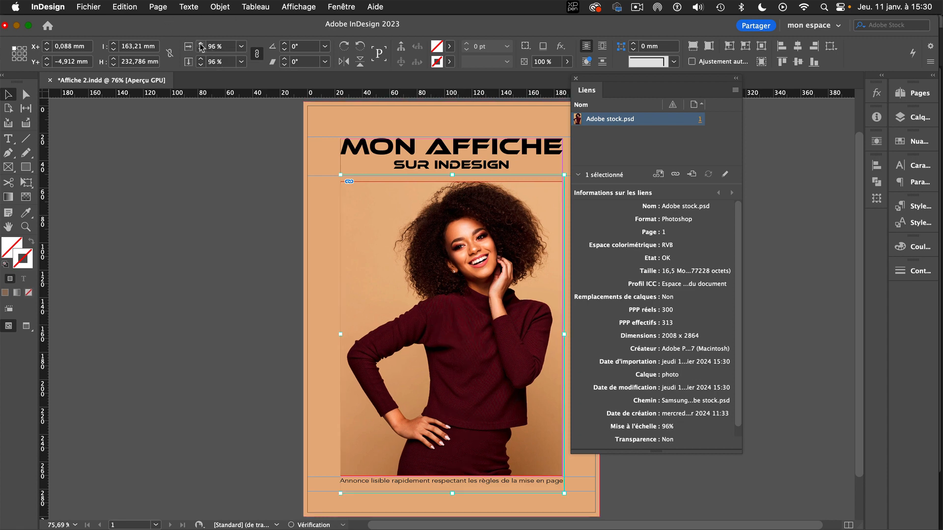
left_click(200, 44)
left_click(201, 44)
left_click(200, 44)
left_click(201, 44)
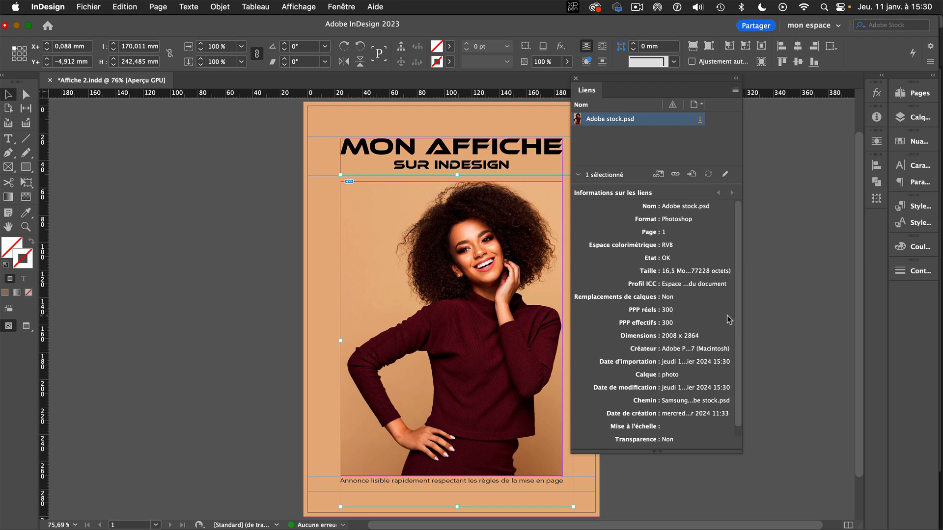
Move the Links panel clear of the poster and save the document.
left_click(451, 328)
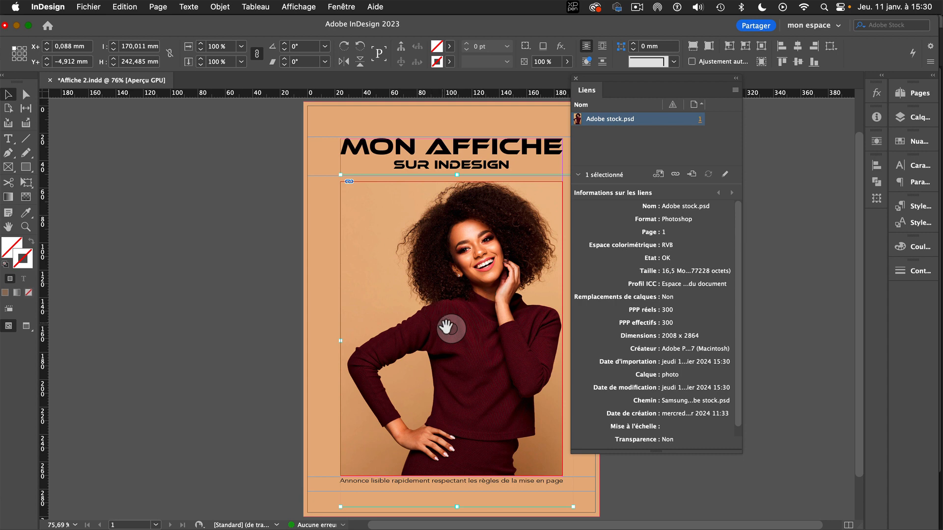
left_click_drag(597, 78, 653, 76)
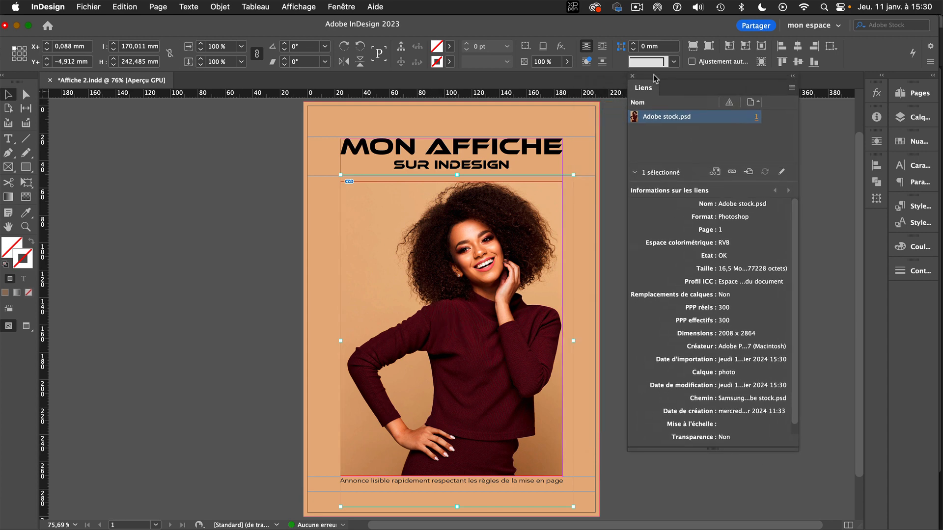
left_click(451, 328)
key("super+s")
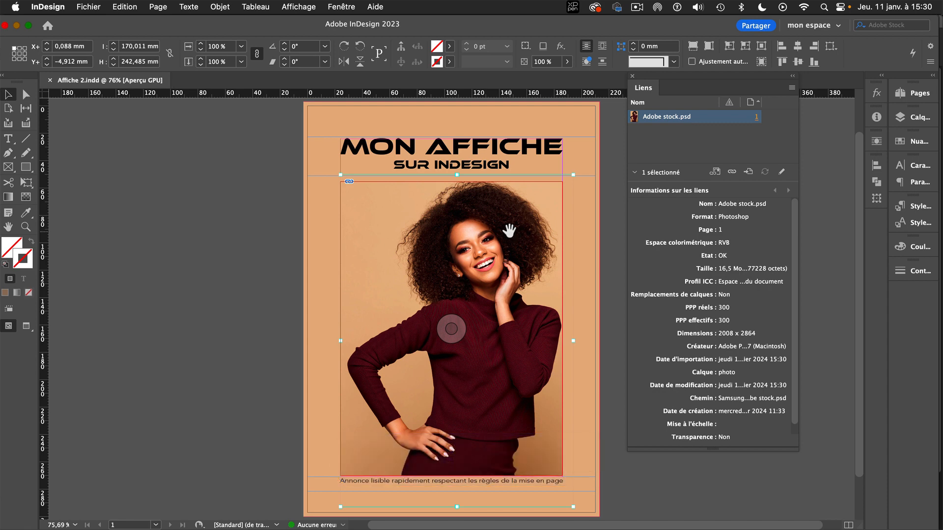
Save a PDF export named Affiche 2 in the Dossier Affiche 2 folder, using the Adobe PDF (impression) format.
left_click(95, 6)
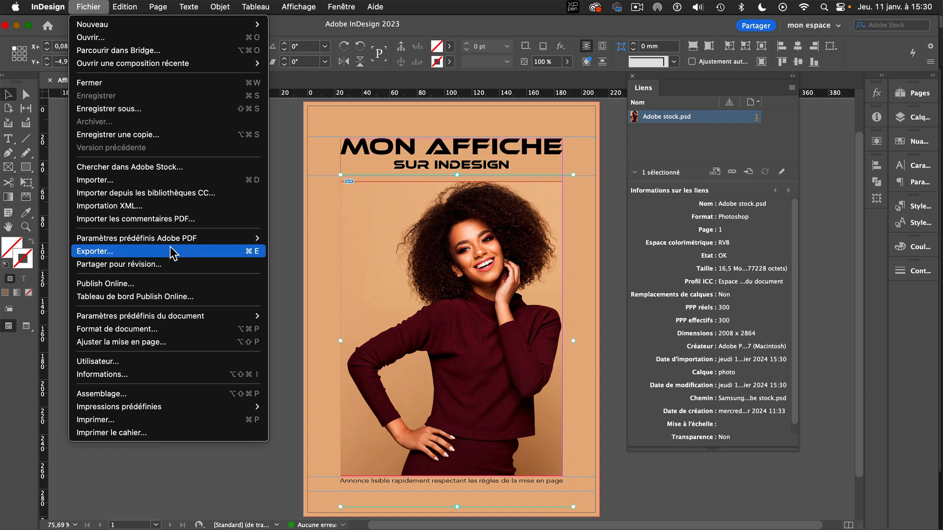
left_click(170, 251)
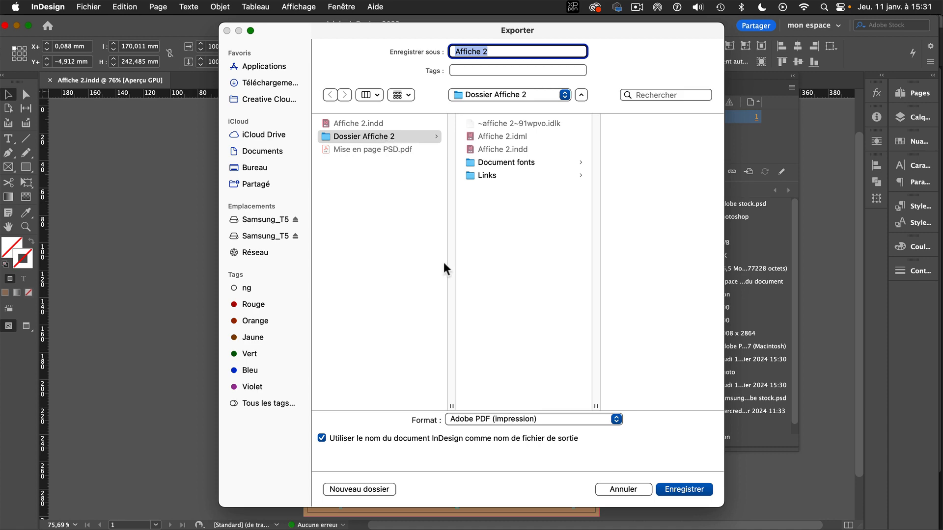
left_click(684, 487)
Review the marks, bleed and compression settings, enable Afficher le PDF après exportation, and export the PDF.
left_click(266, 158)
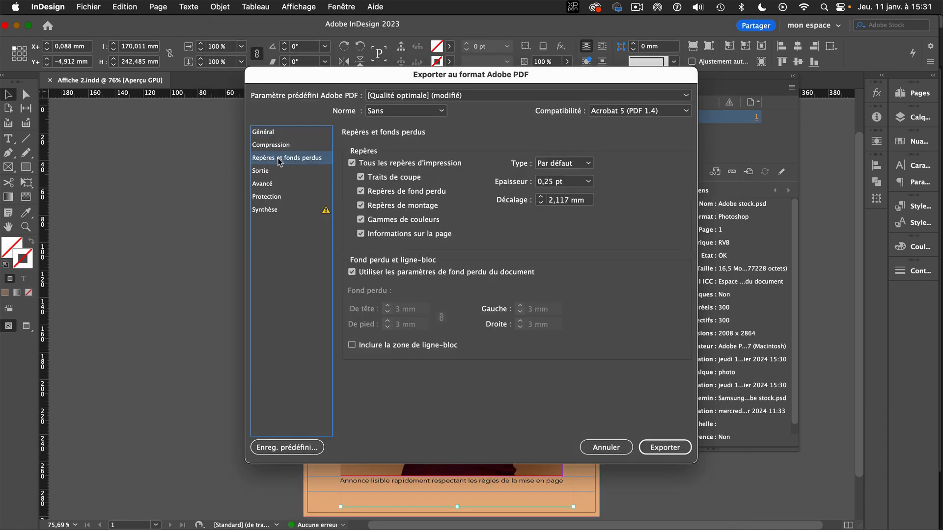
left_click(263, 131)
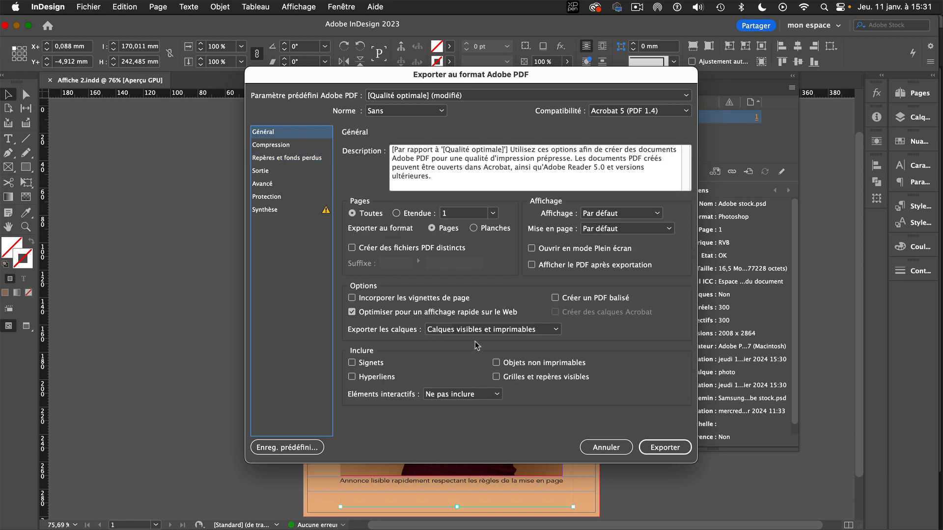
left_click(271, 146)
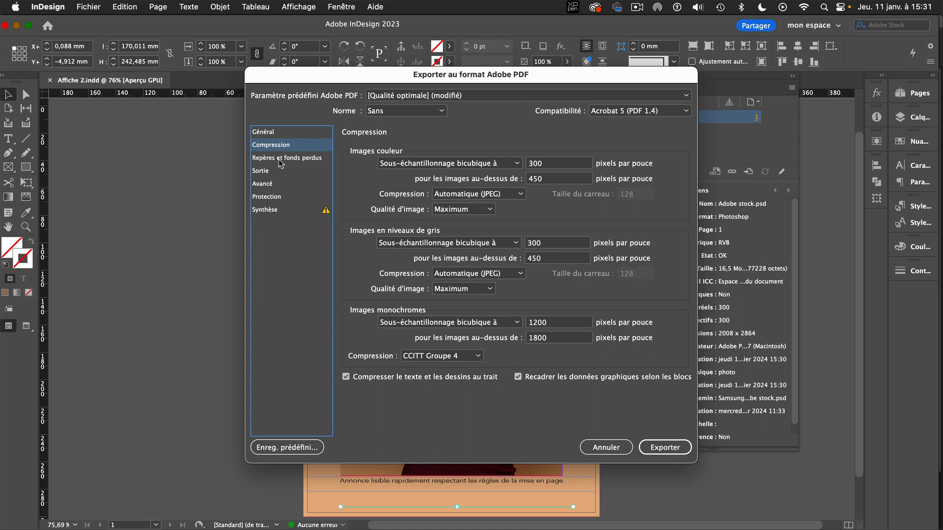
left_click(277, 132)
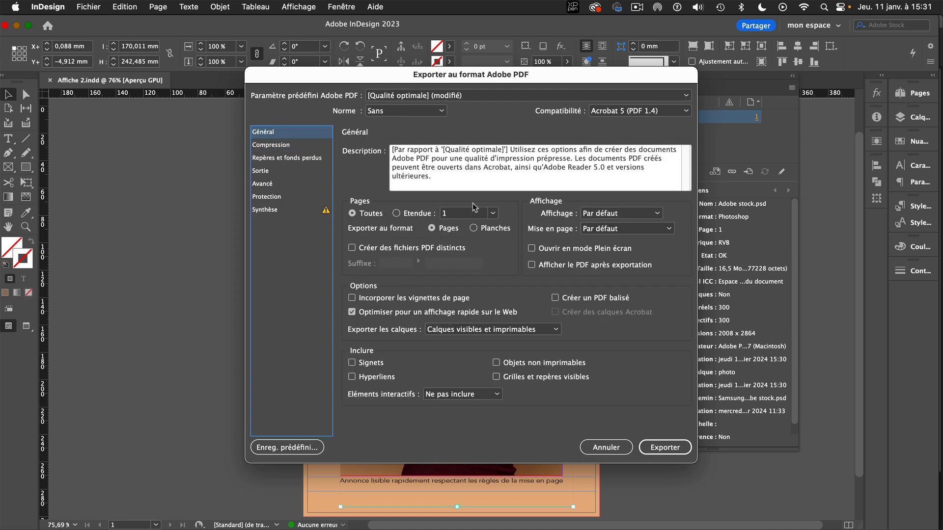
left_click(532, 265)
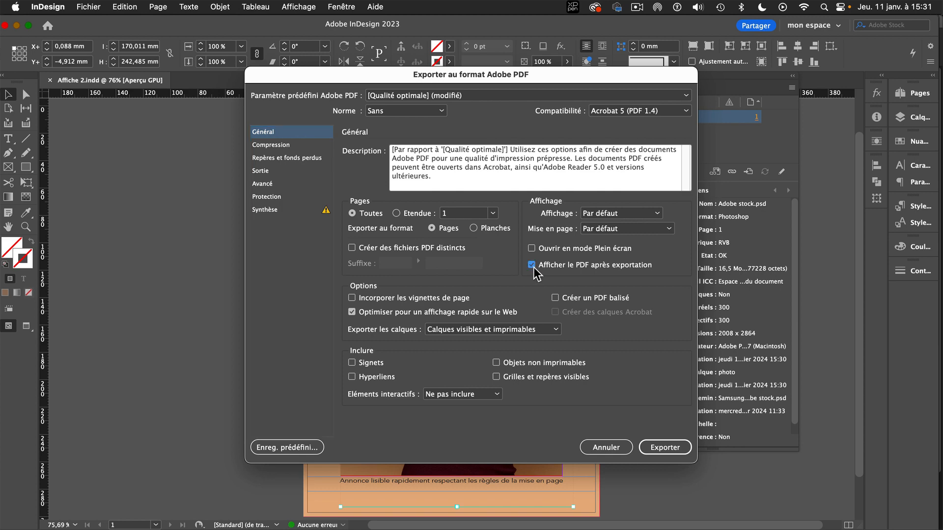
left_click(664, 448)
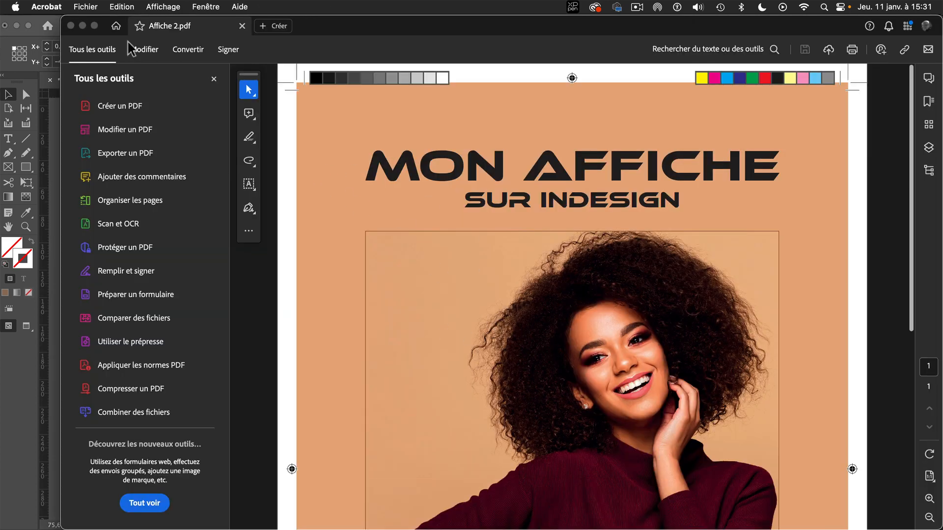
Close the exported PDF in Acrobat, then switch to Adobe Bridge and preview Affiche 2.pdf full screen.
left_click(71, 25)
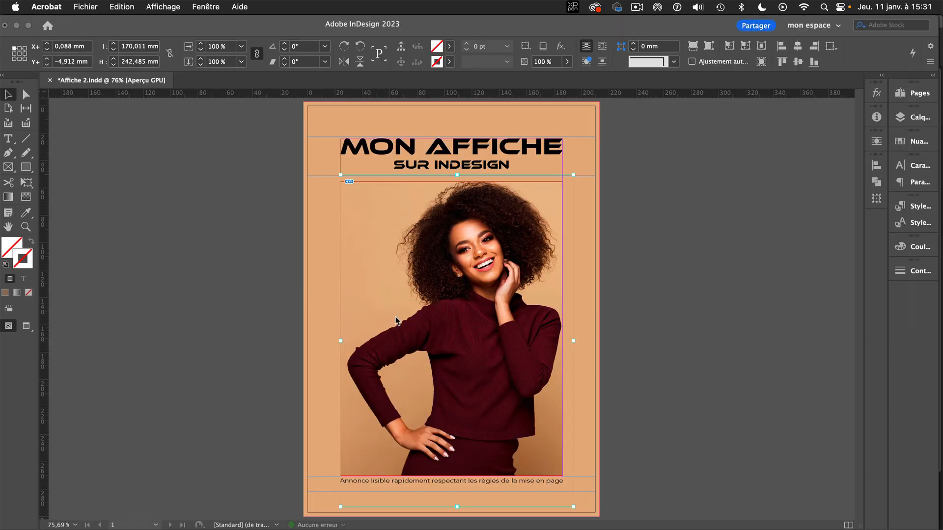
left_click(254, 362)
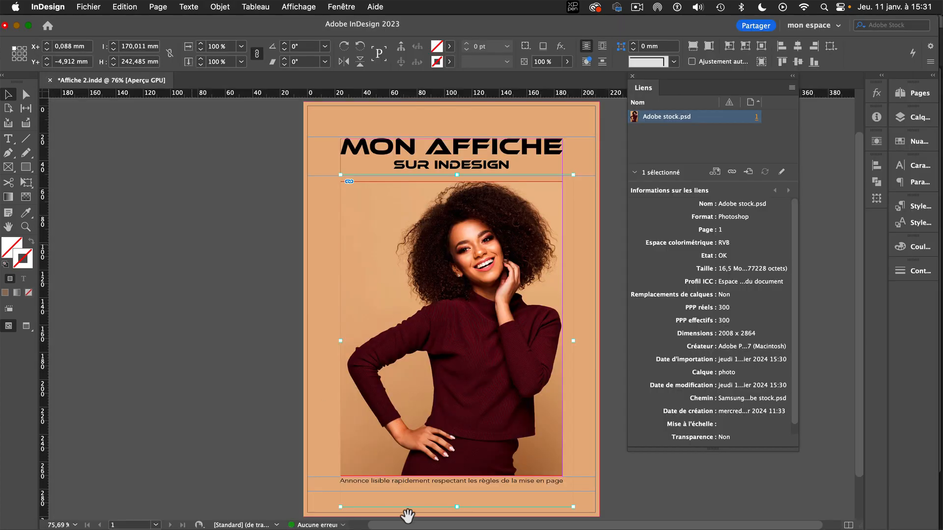
mouse_move(464, 528)
left_click(527, 506)
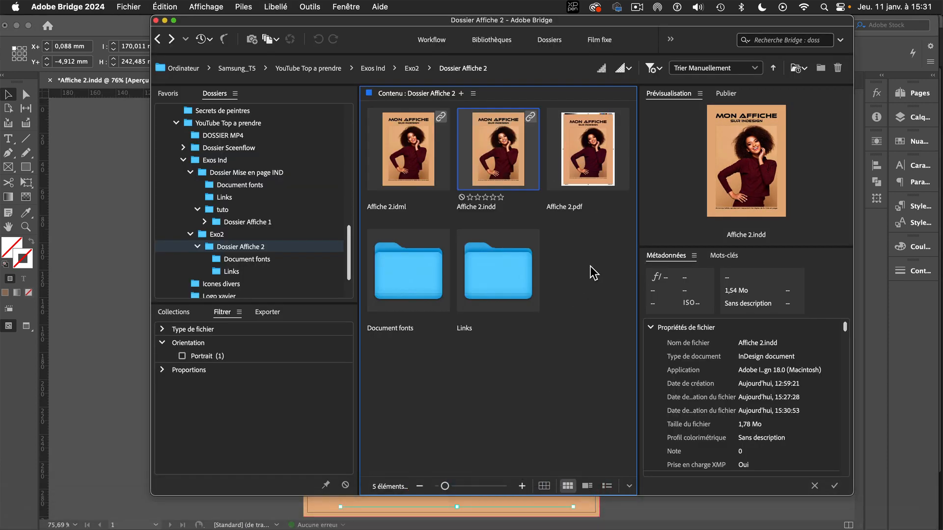
key("Right")
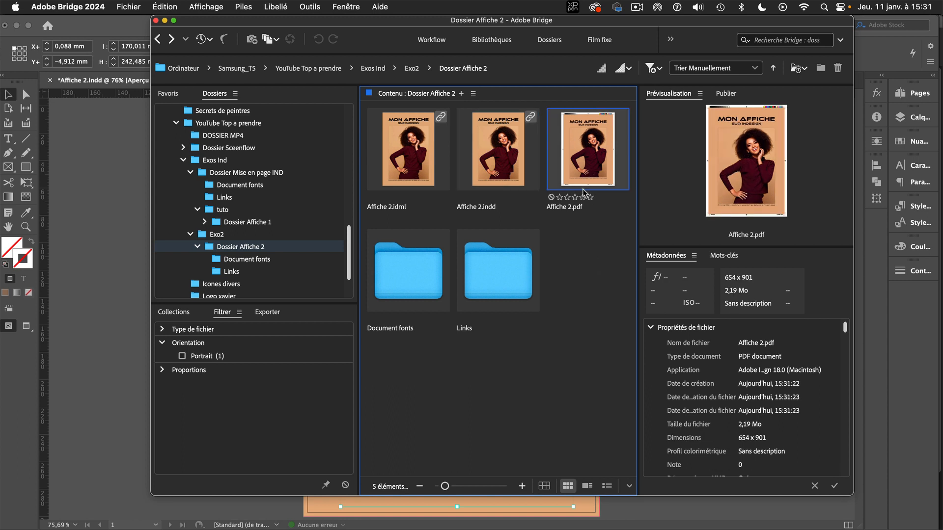
key("space")
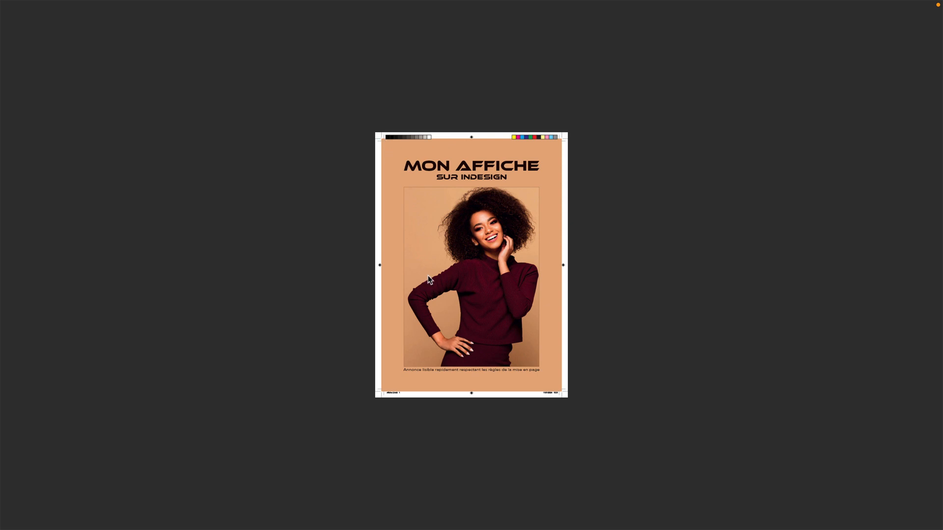
key("space")
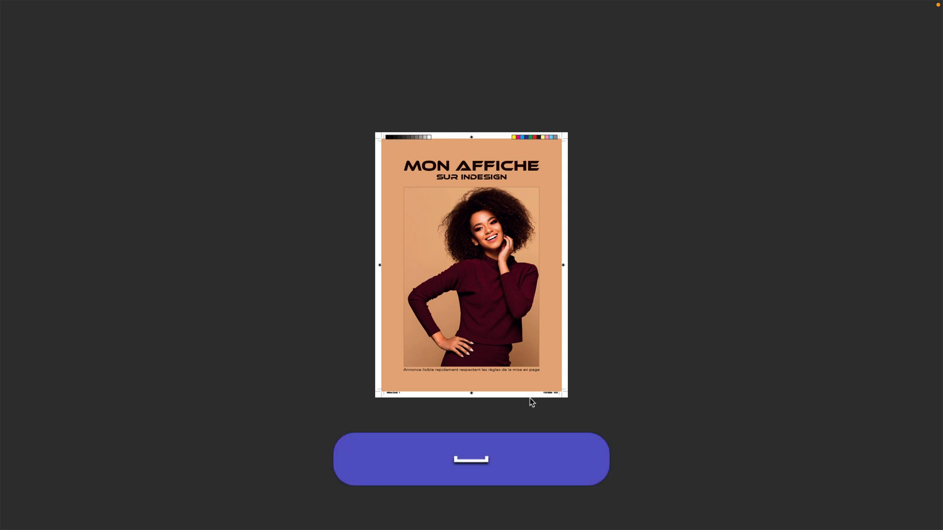
left_click(571, 349)
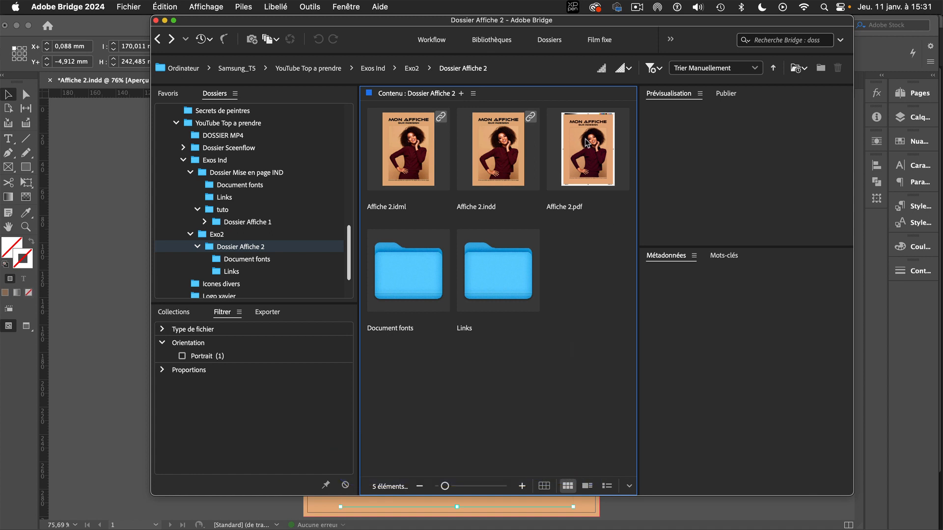
Check the file details of Affiche 2.pdf, then inspect Mise en page PSD.pdf in the Exo2 folder for comparison.
left_click(603, 153)
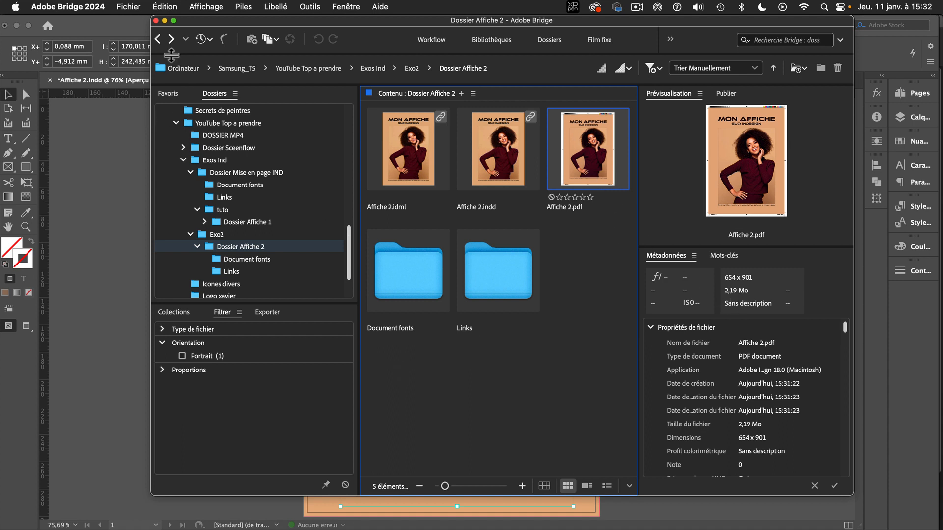
left_click(157, 40)
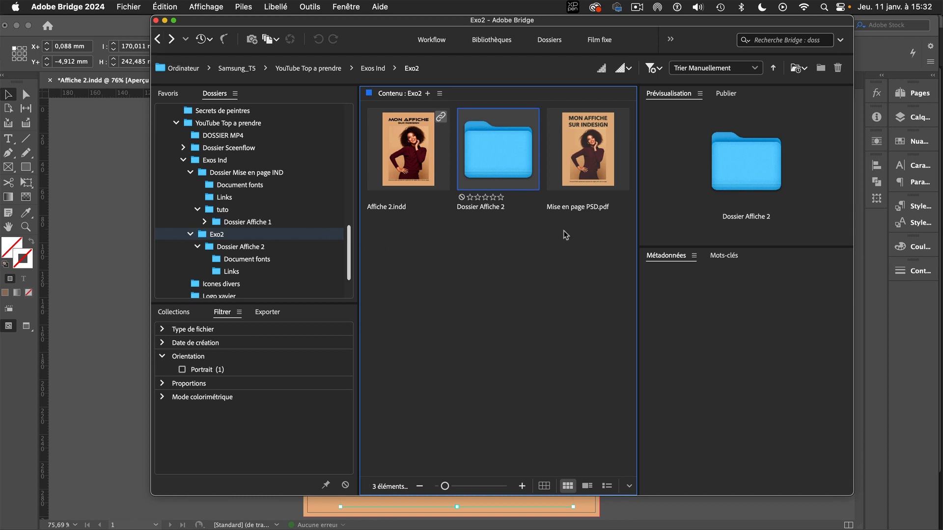
left_click(582, 162)
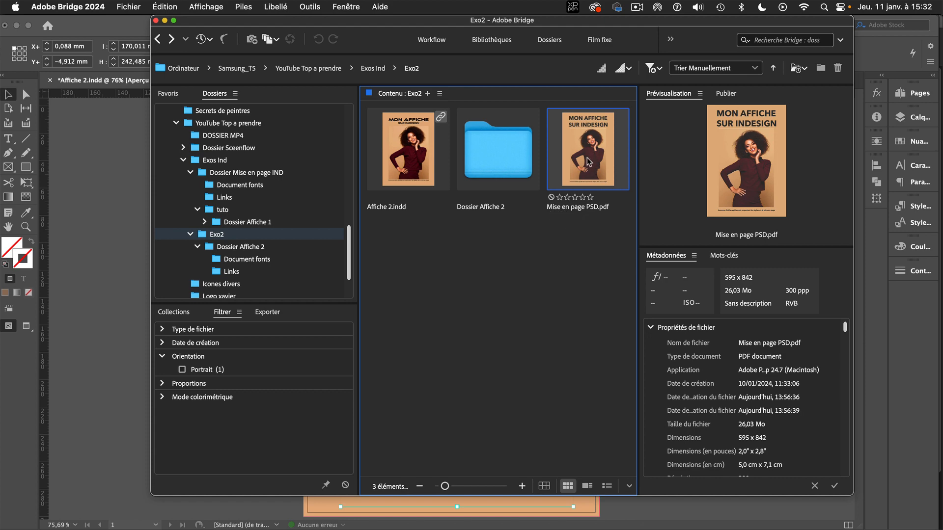
key("space")
key("space")
left_click(573, 279)
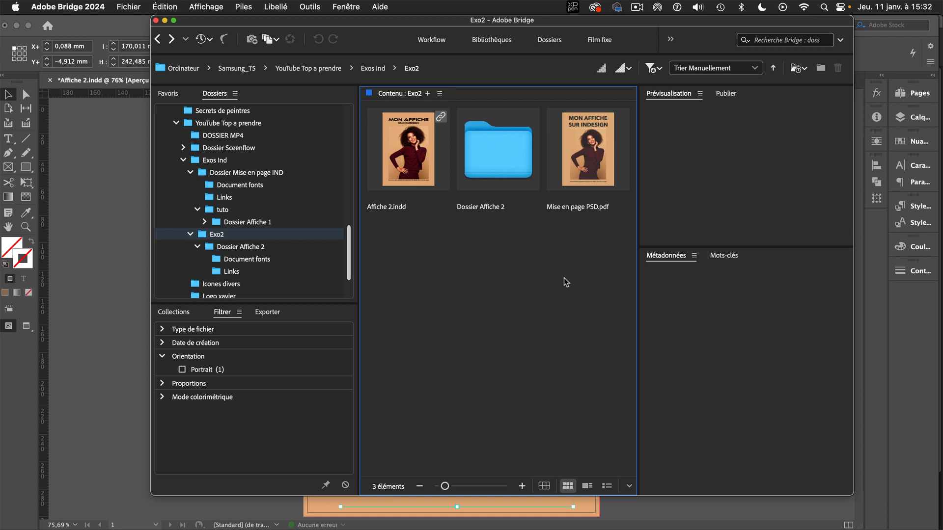
View the details of Affiche 2.indd in Exo2, then return to Dossier Affiche 2 and select Affiche 2.pdf.
left_click(437, 174)
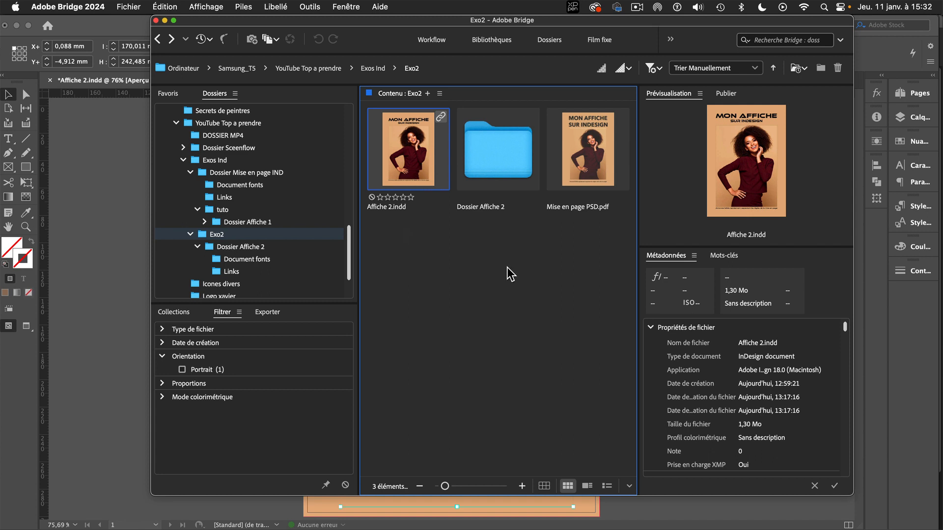
left_click(172, 39)
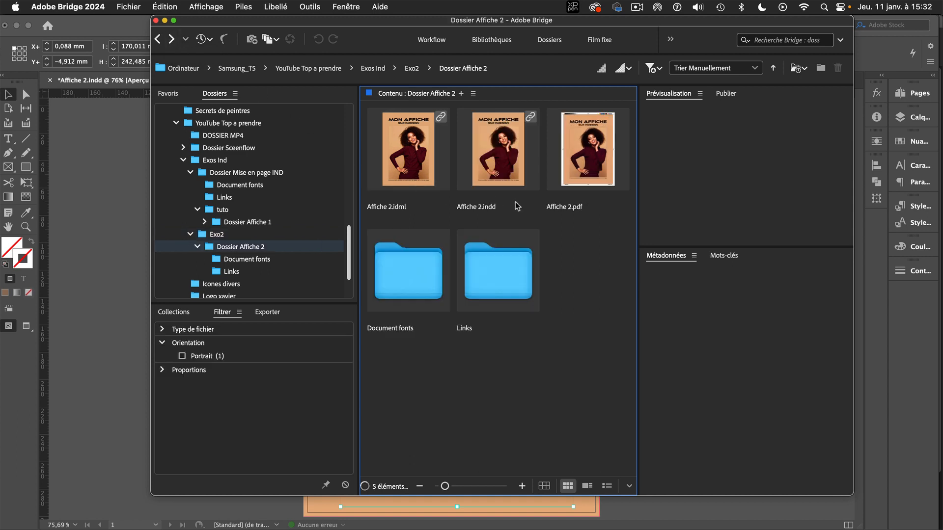
left_click(570, 141)
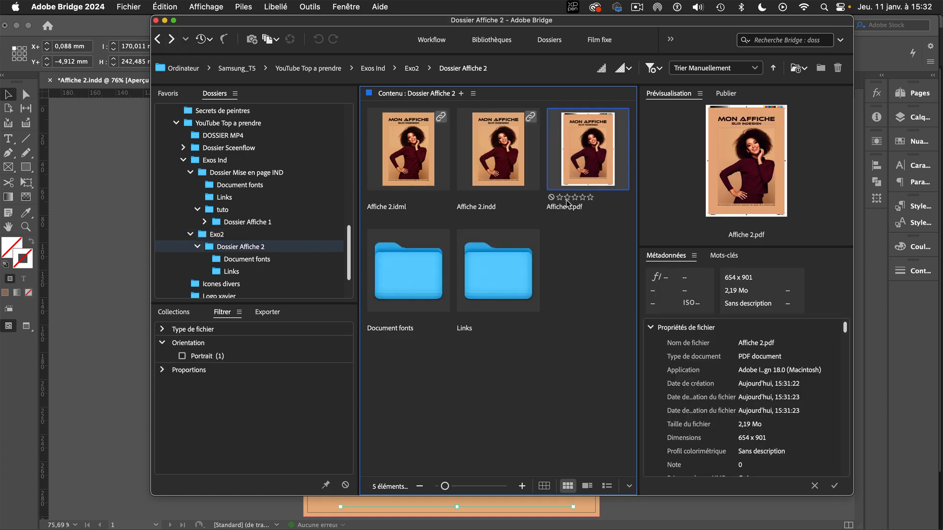